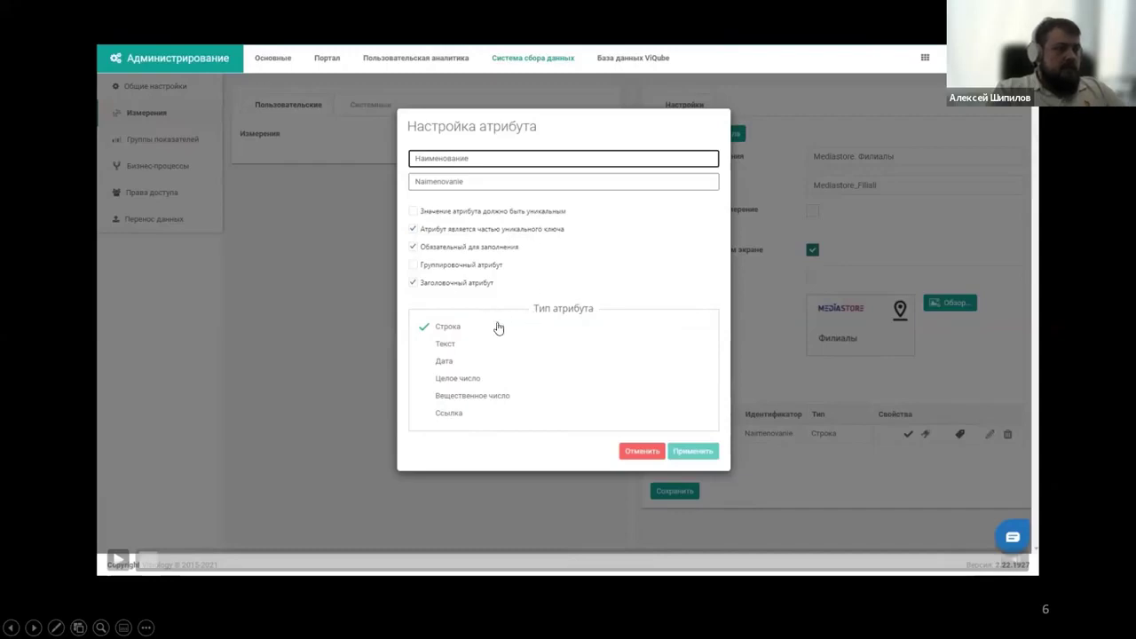
click(295, 371)
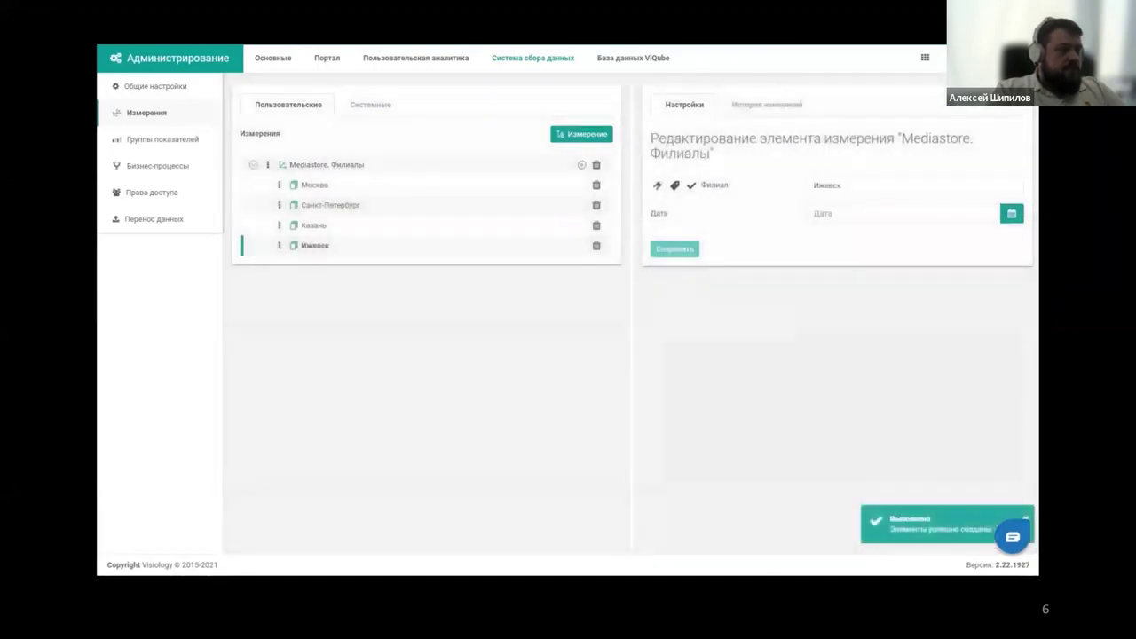
Create and save a new dimension named Mediastore. Отделы.
click(601, 139)
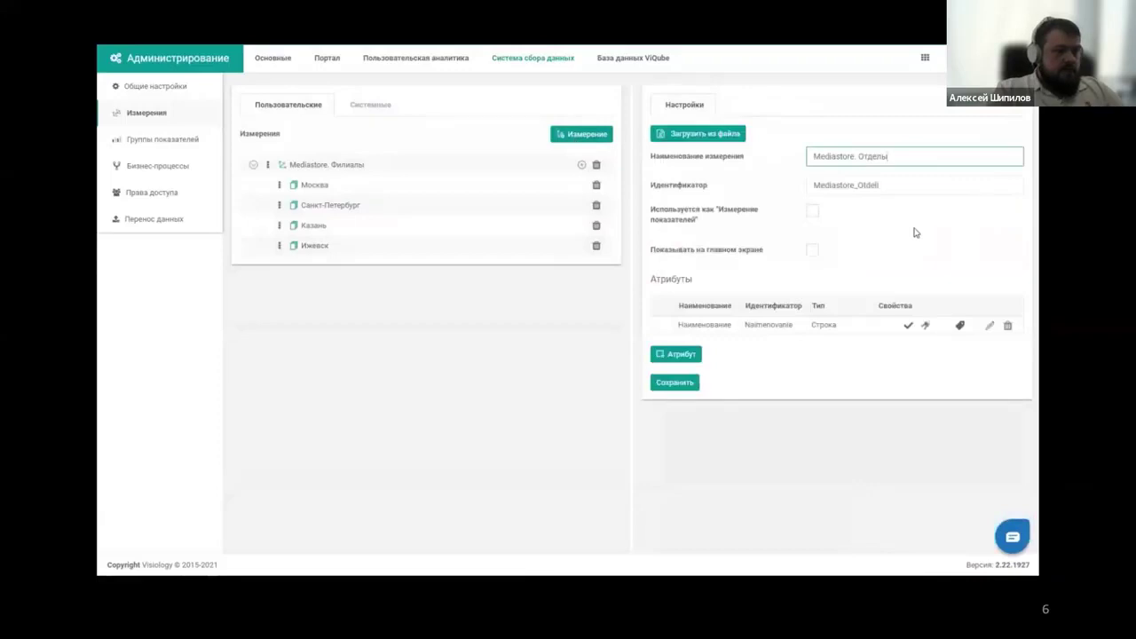
click(677, 383)
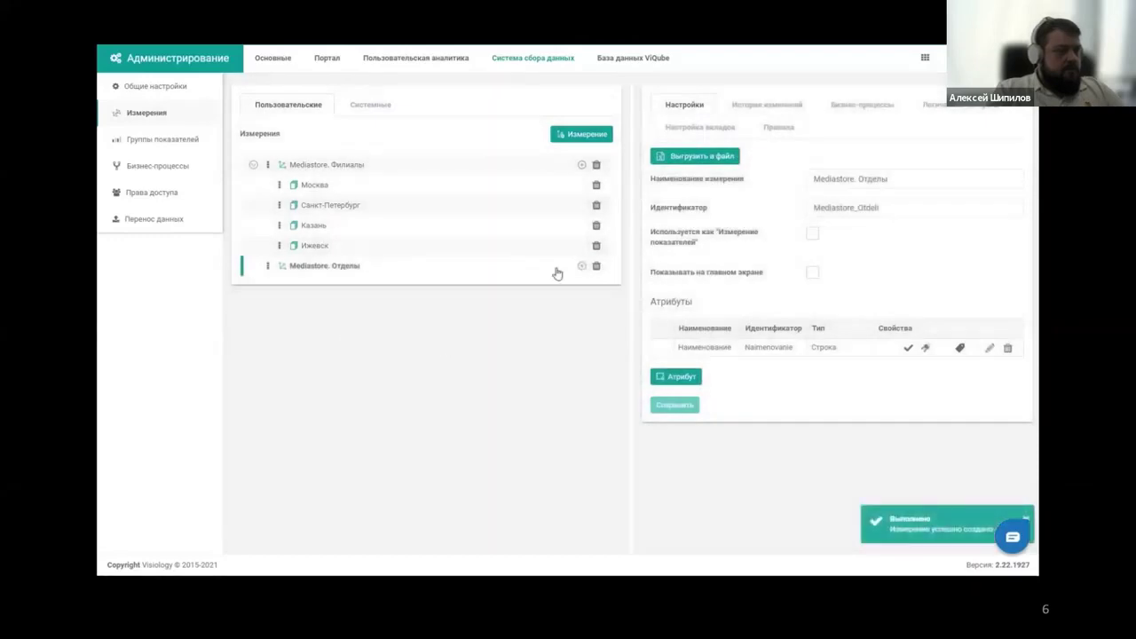
Add the elements Административный персонал, Отдел продаж and Персонал склада to the Mediastore. Отделы dimension.
click(581, 267)
click(578, 292)
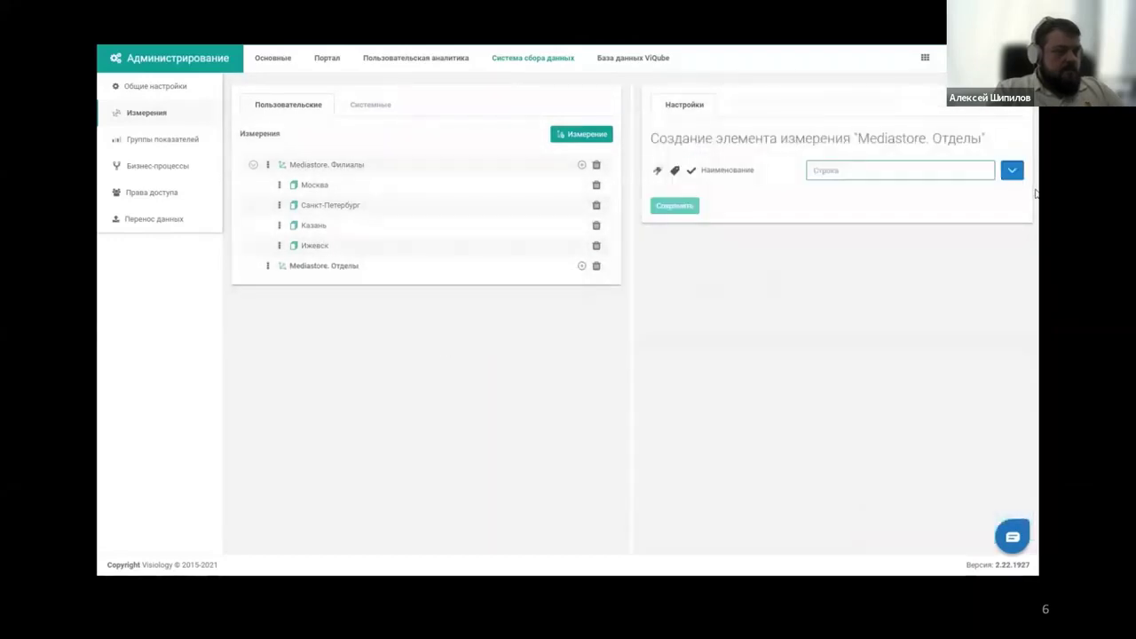
click(951, 181)
text(Административный персонал Отдел продаж Персонал склада)
click(680, 259)
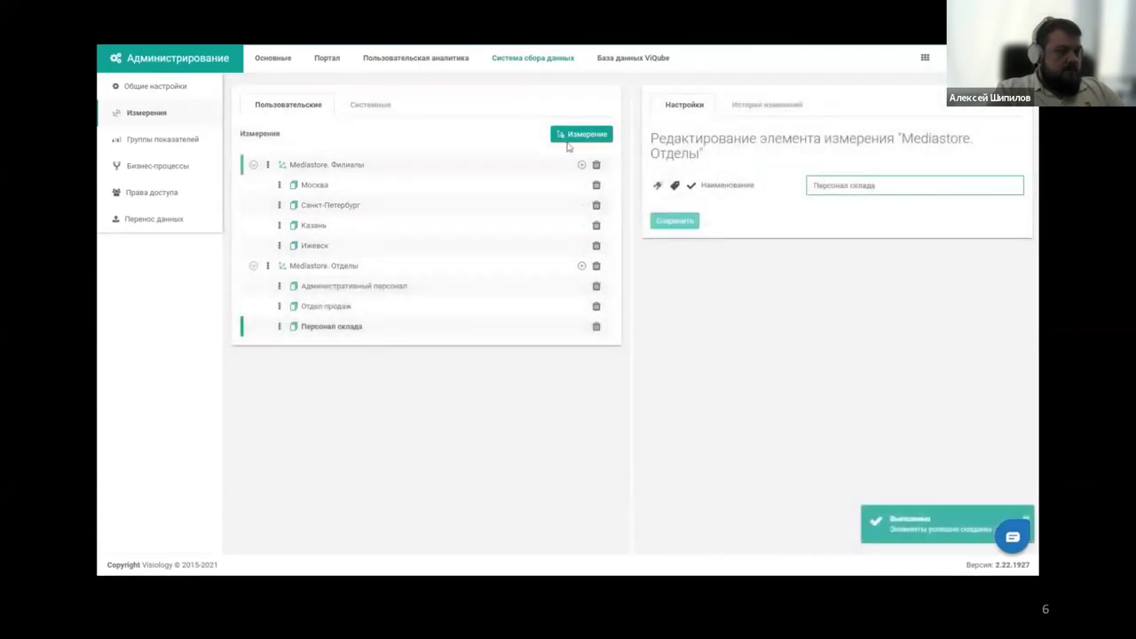
click(572, 138)
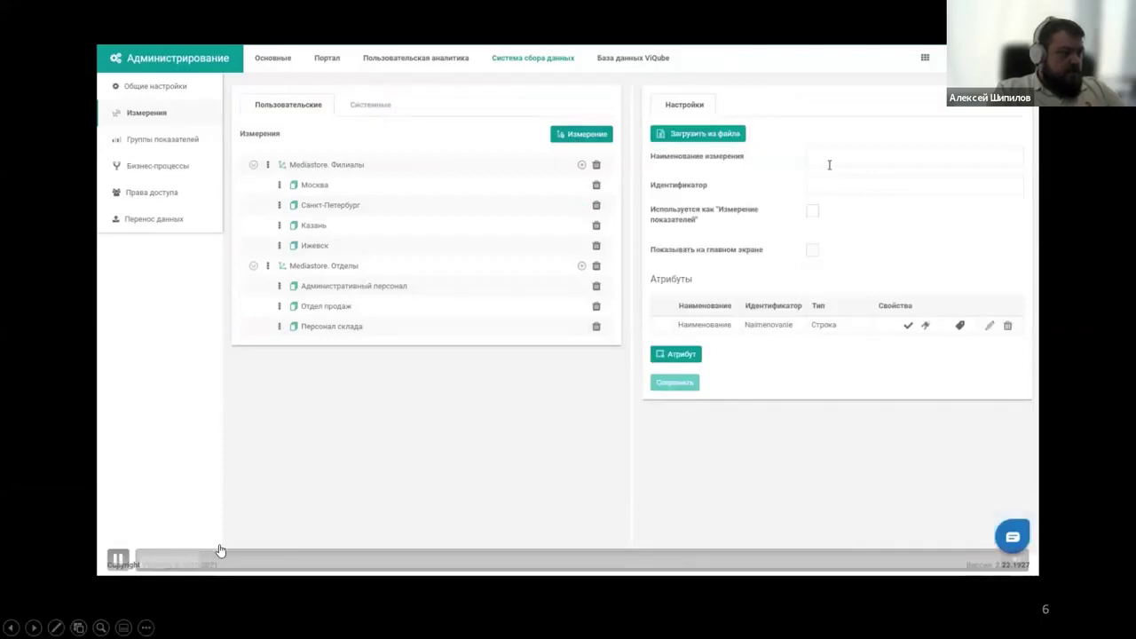
click(258, 566)
click(290, 565)
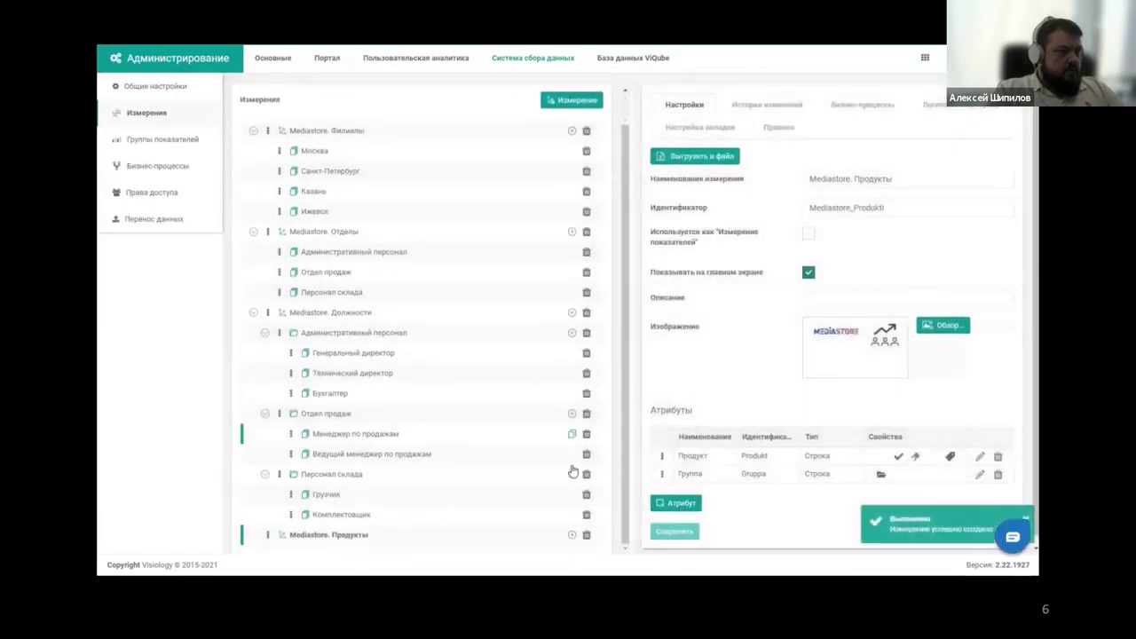
Add the products Смартфон неизвестной фирмы, Супер-Смартфон X, Игровой телефон T100, Дорогой смартфон 2 and Звонилка с интернетом 10 to Mediastore. Продукты in the Смартфоны group.
click(572, 534)
click(563, 519)
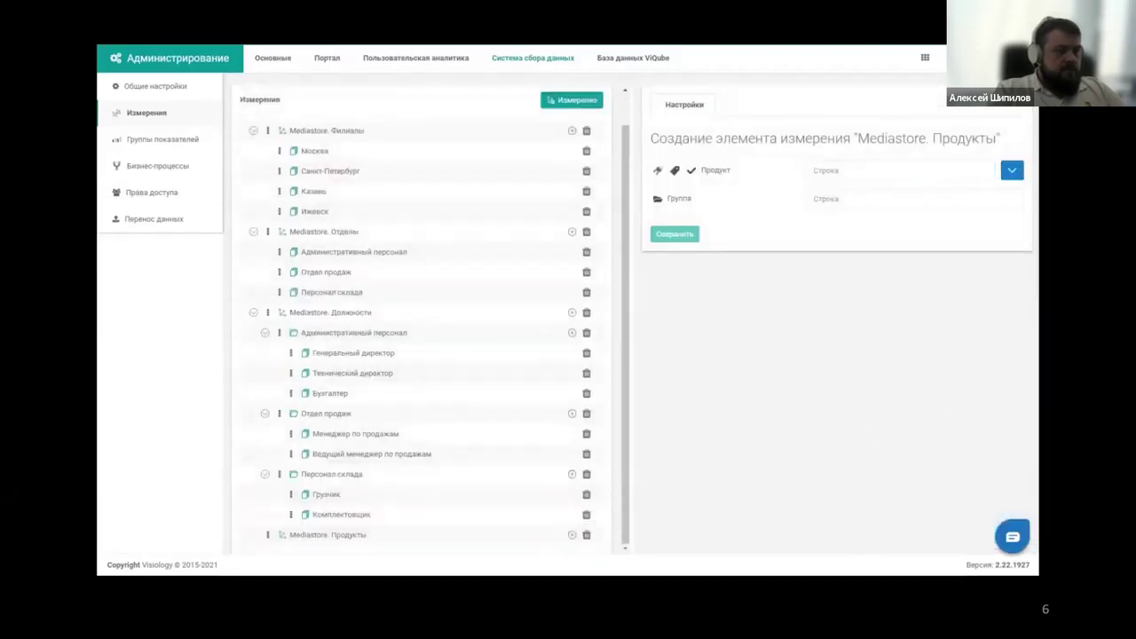
click(1013, 173)
text(Супер-Смартфон X Игровой телефон Т100 Дорогой смартфон 2 Звонилка с интернетом 10)
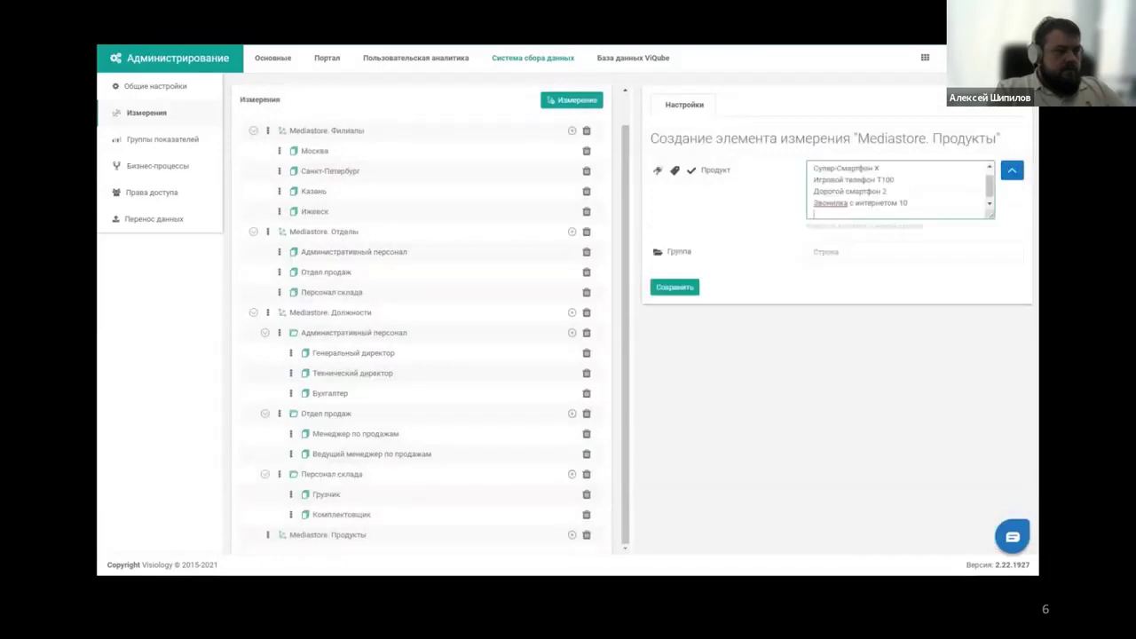
click(856, 253)
text(Смартфоны)
click(685, 288)
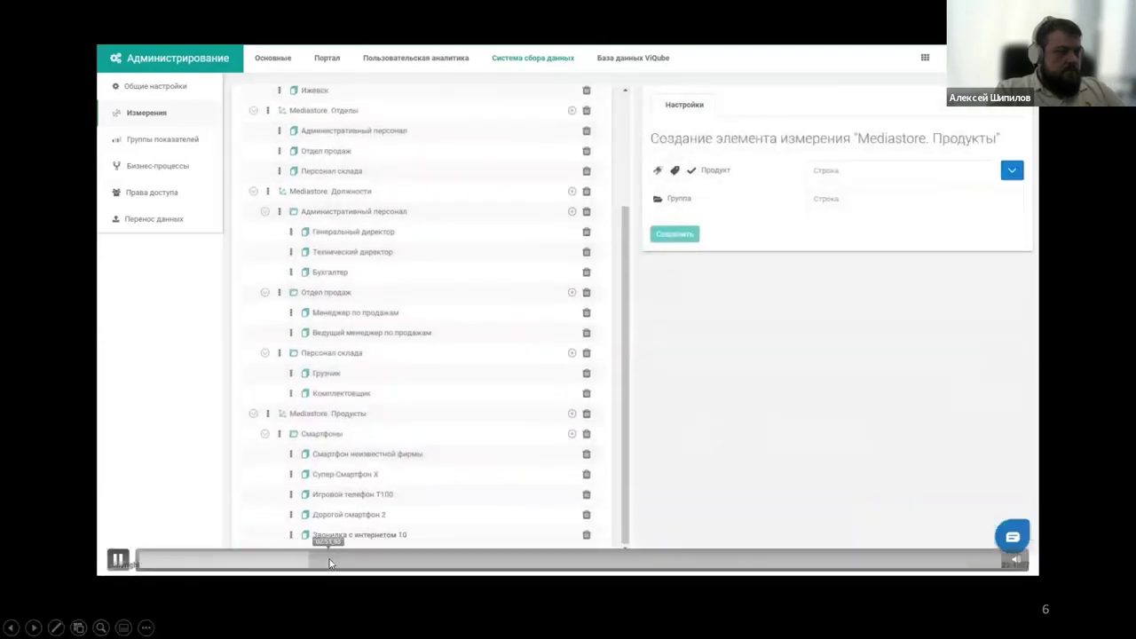
click(329, 560)
click(353, 562)
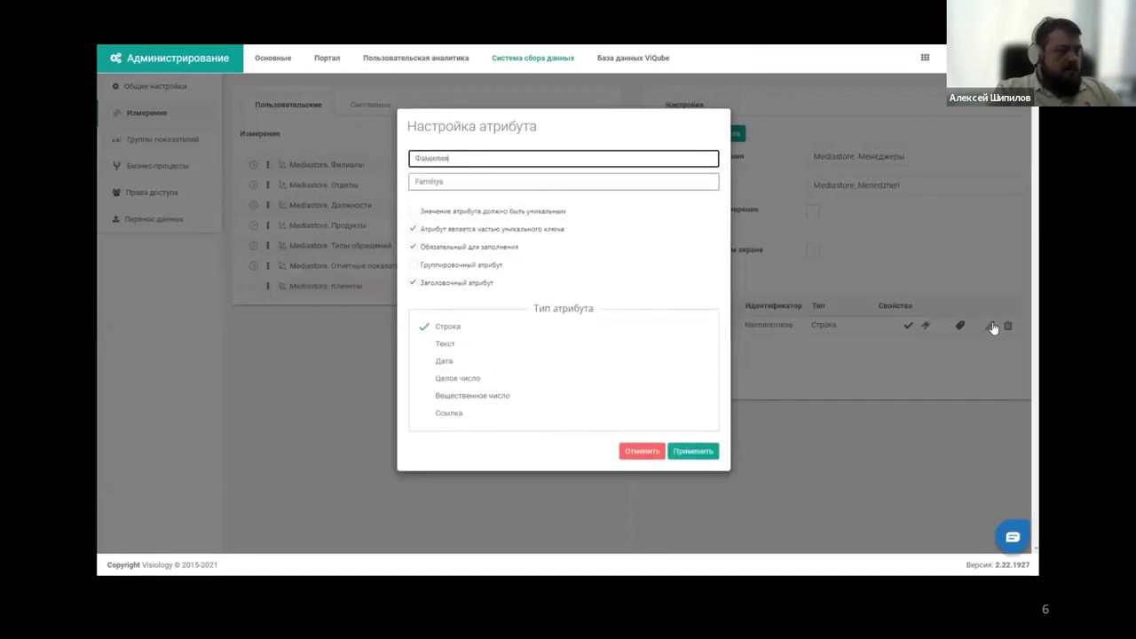
click(426, 561)
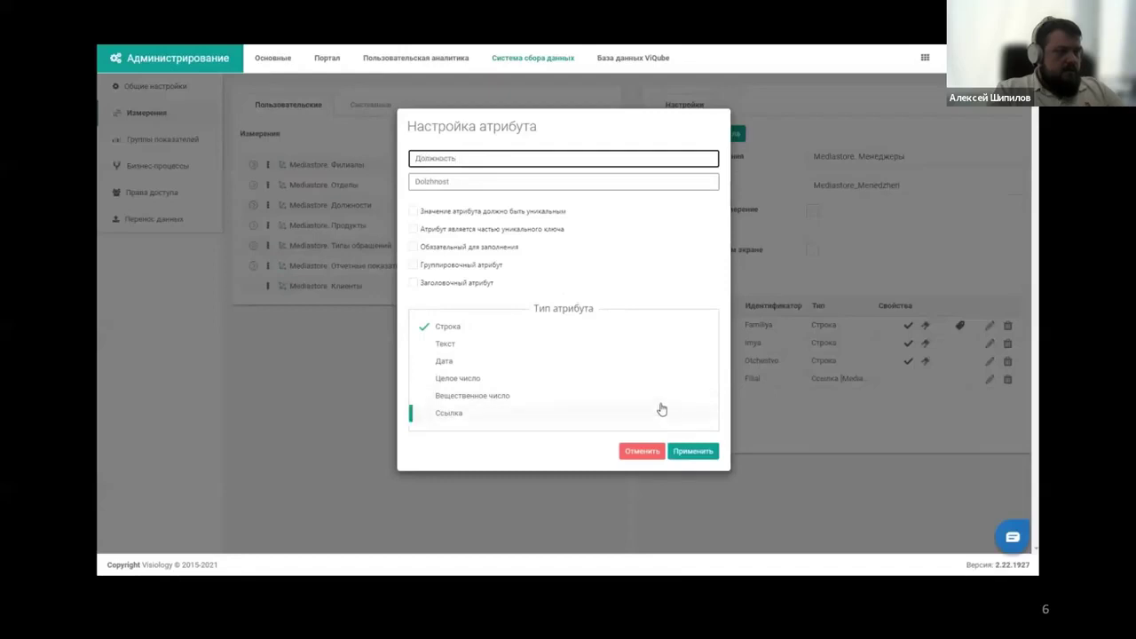
Make the Должность attribute a link to the Mediastore. Должности dimension and save the Mediastore. Менеджеры dimension.
click(688, 476)
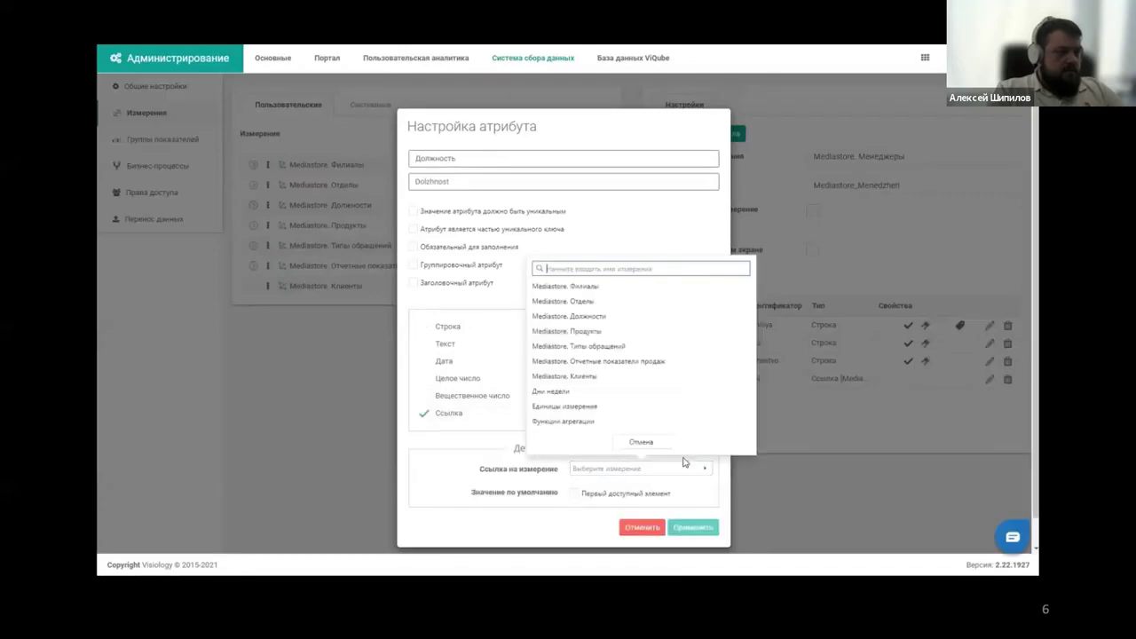
click(696, 325)
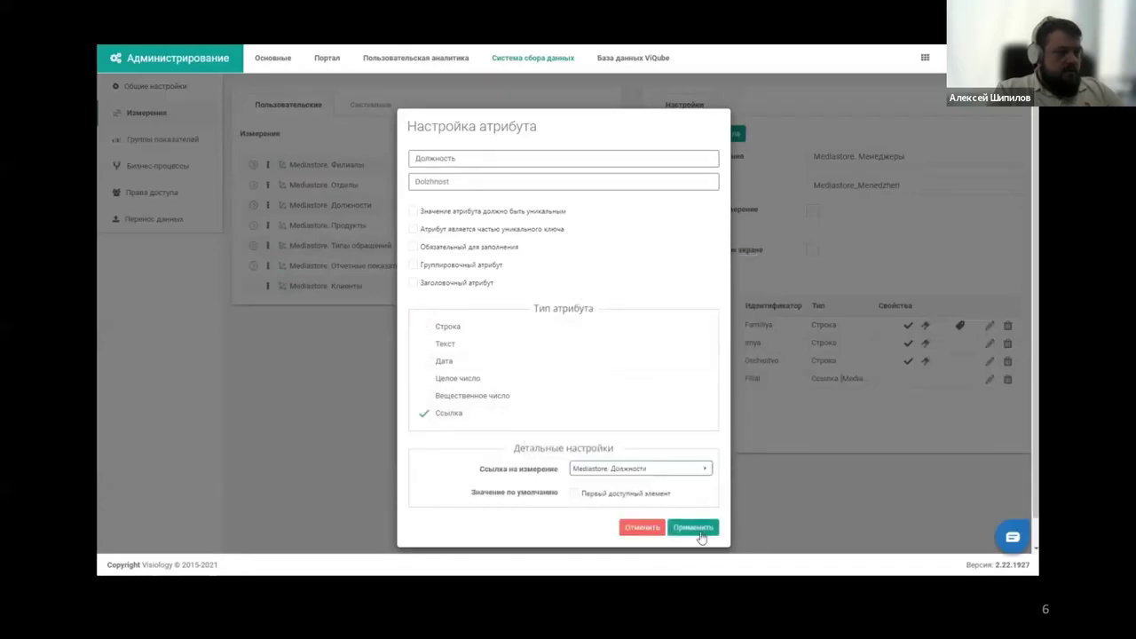
click(696, 530)
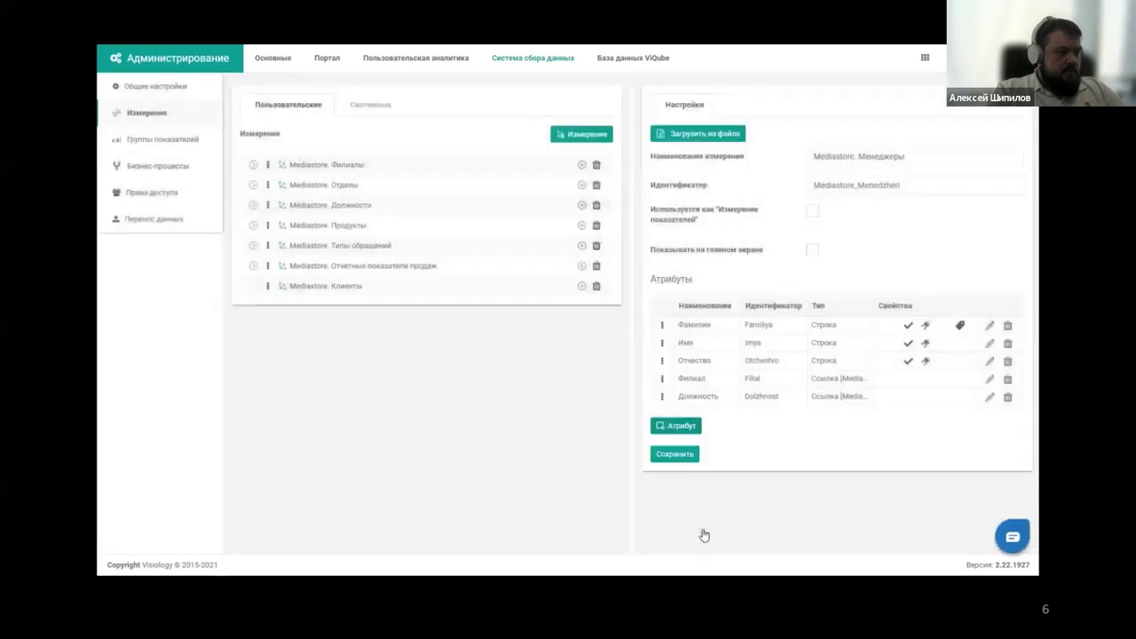
click(685, 456)
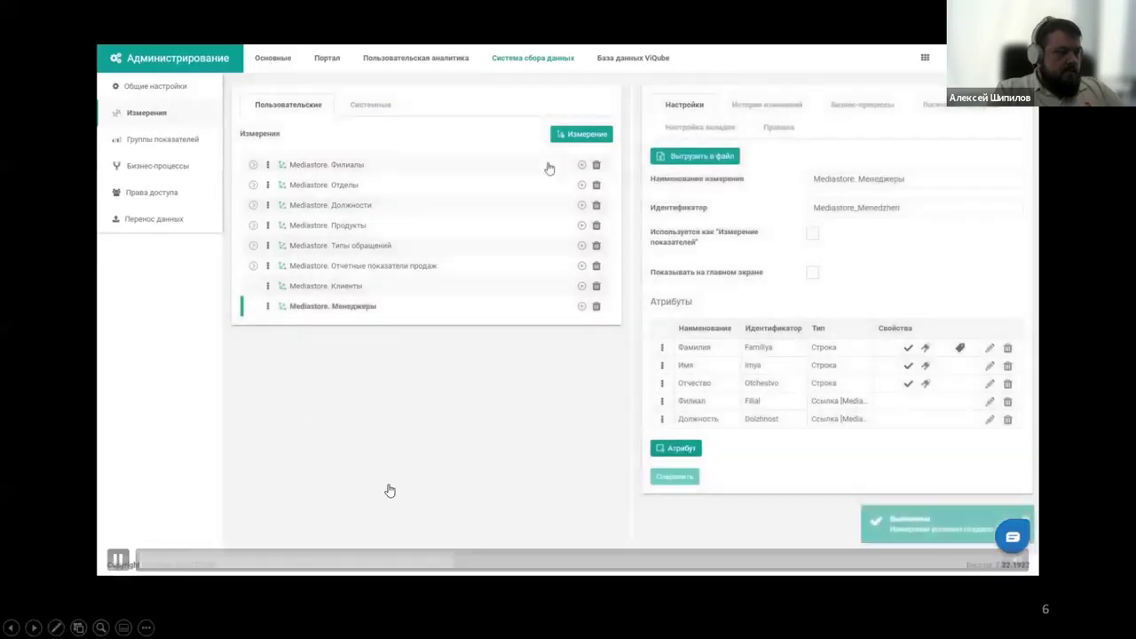
click(582, 133)
drag(463, 562, 530, 568)
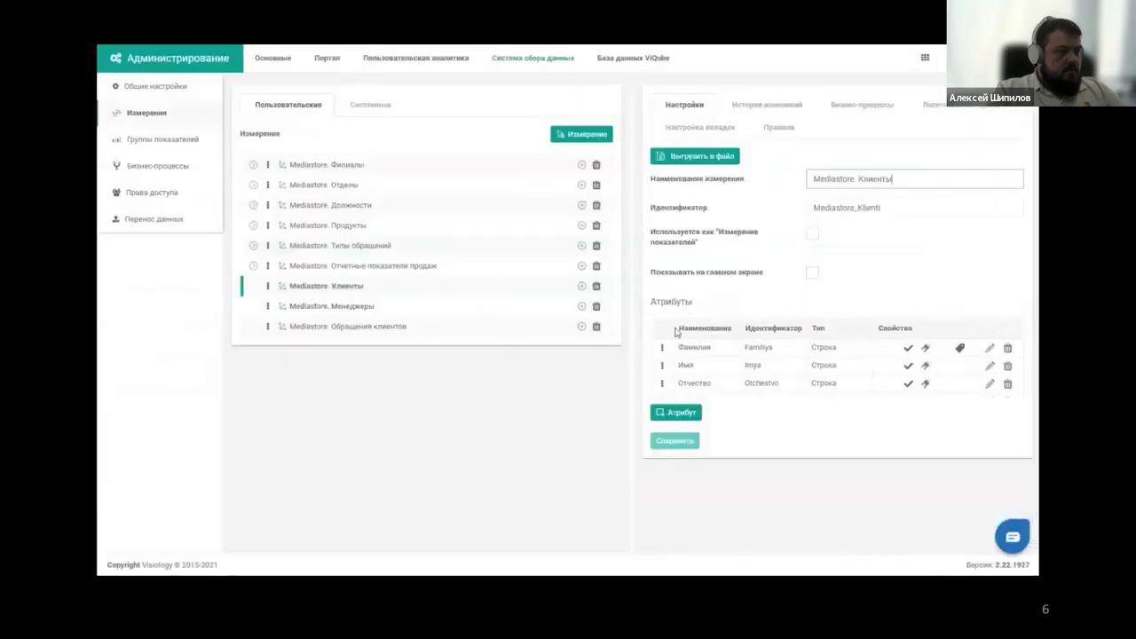
Show the Mediastore. Клиенты dimension on the main screen with the Покупатели.PNG image and save it.
click(812, 272)
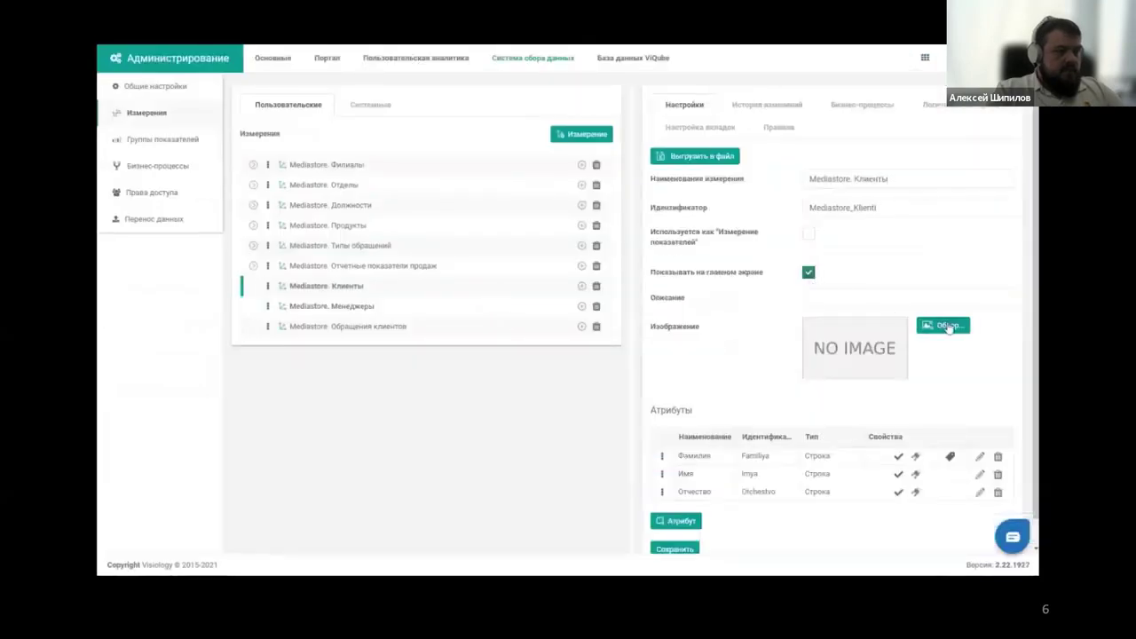
click(947, 326)
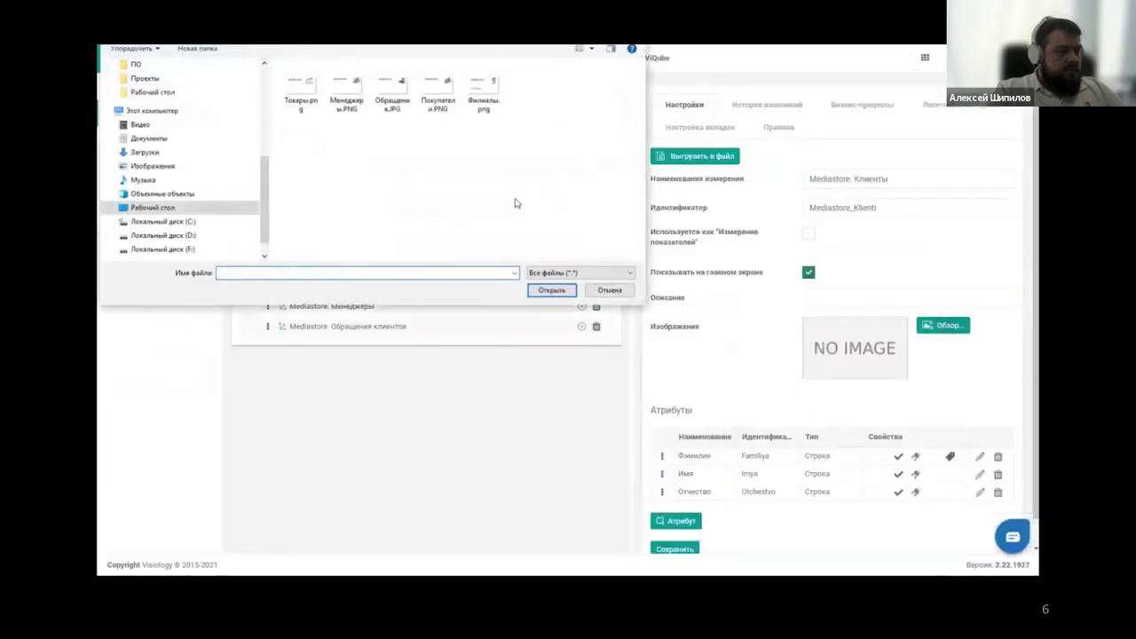
double_click(436, 113)
click(675, 550)
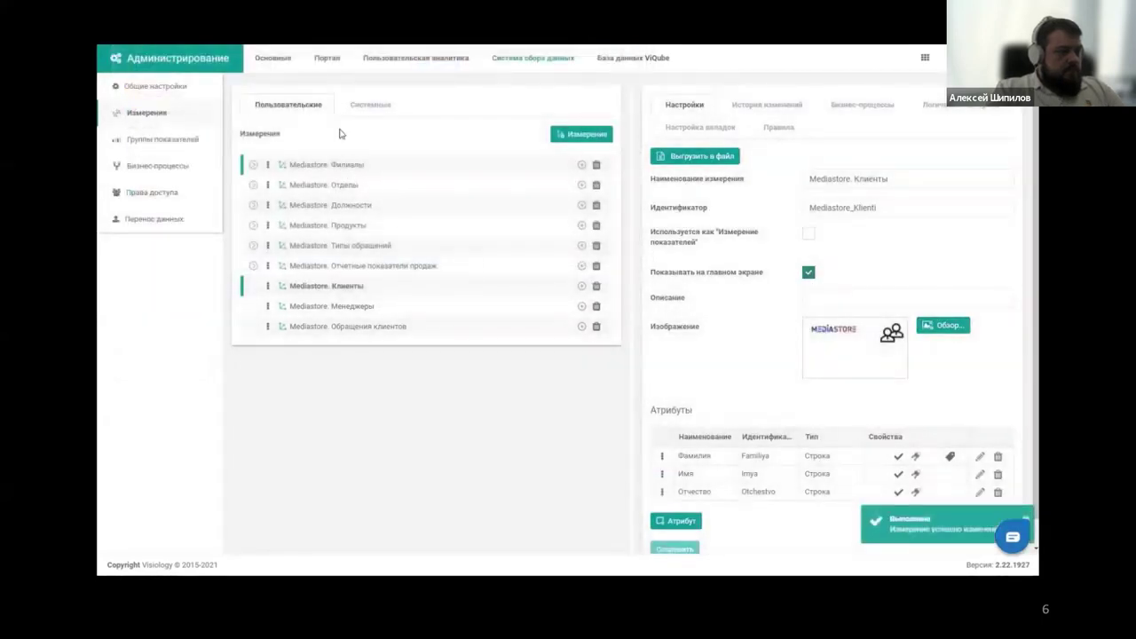
Switch to the data collection home page, reload it and open the Mediastore. Клиенты registry.
key(ctrl+Tab)
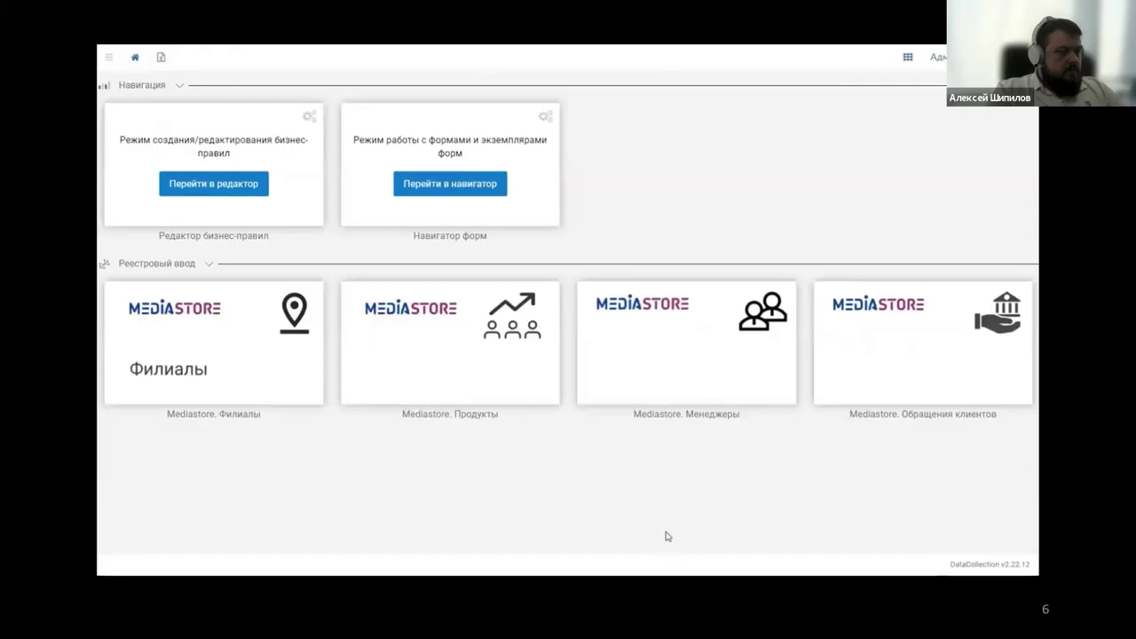
key(F5)
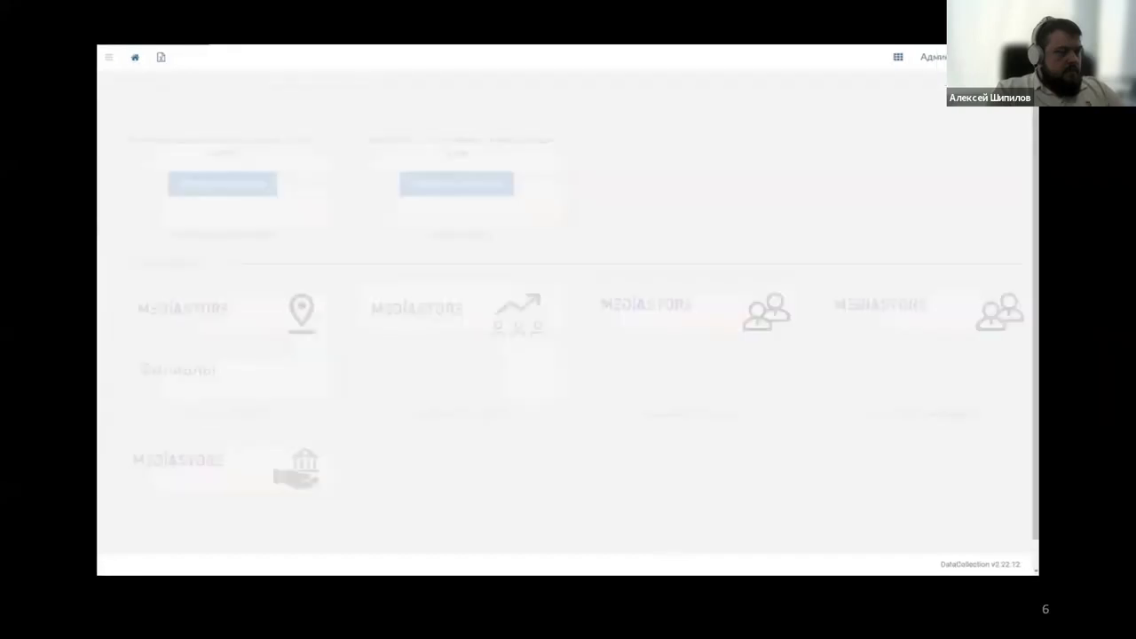
click(703, 376)
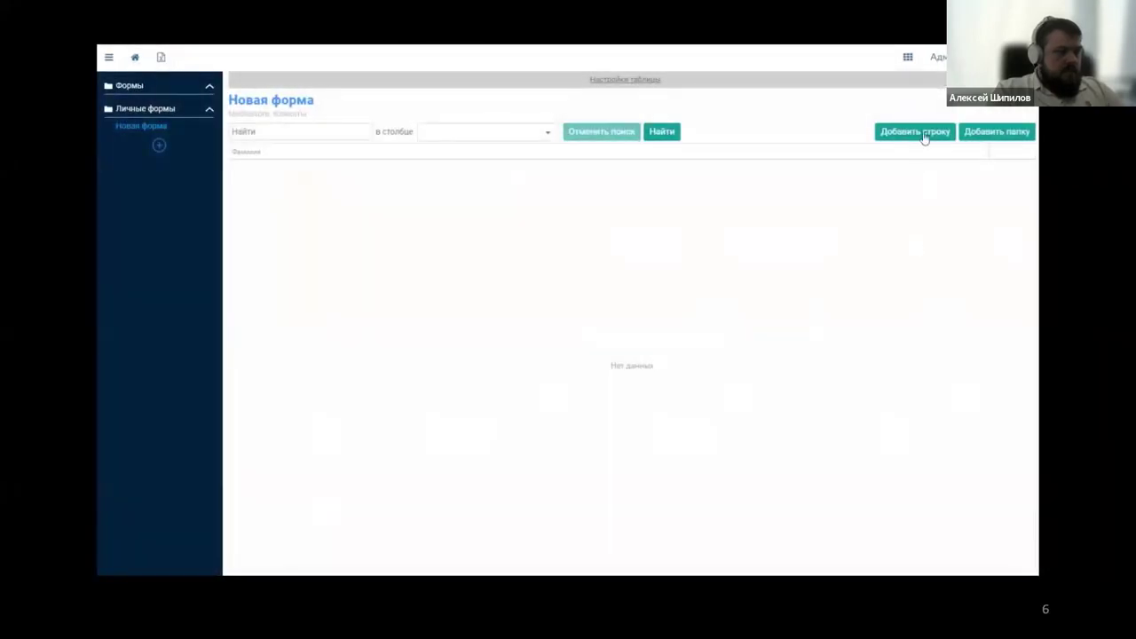
Add a row with the client's surname, first name and patronymic to the Mediastore. Клиенты registry and save it.
click(922, 136)
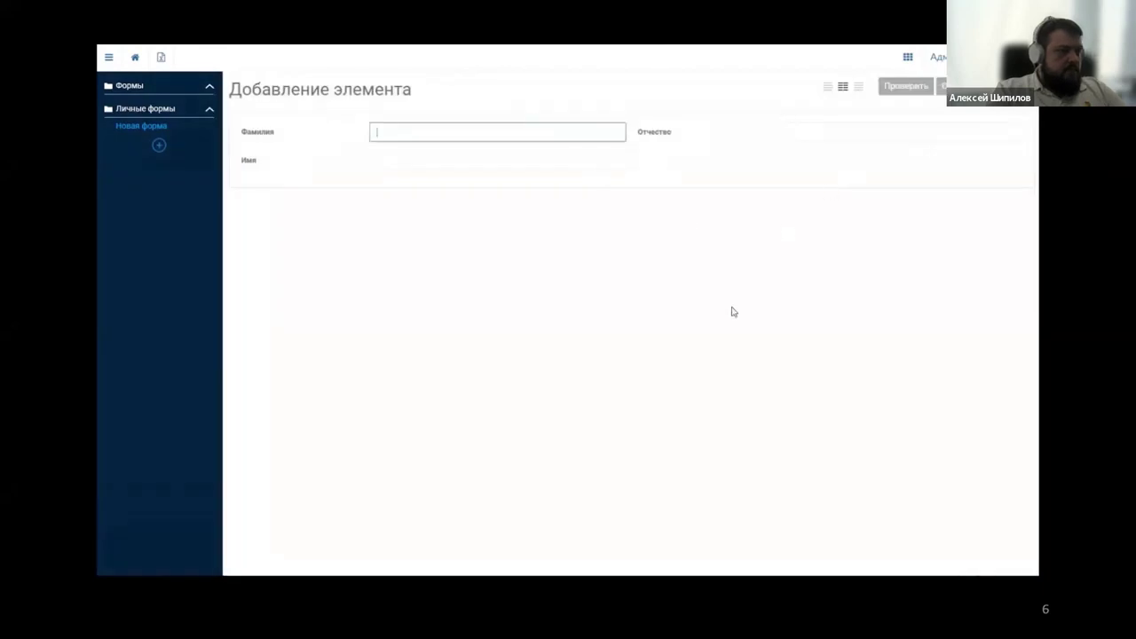
text(Ив)
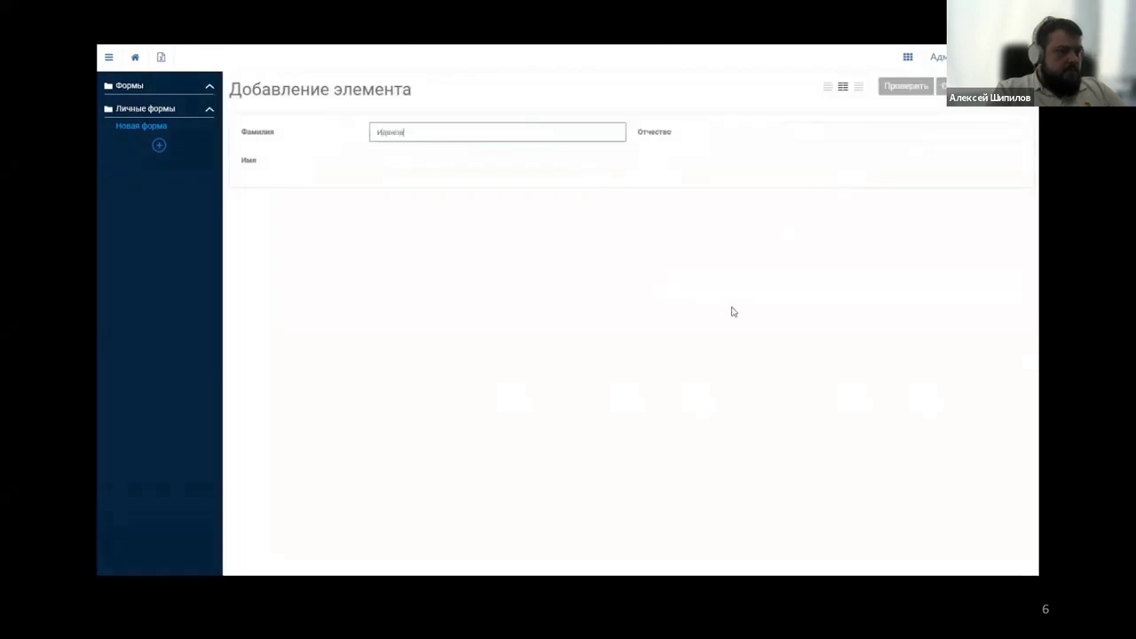
text(анов)
key(Tab)
text(Ива)
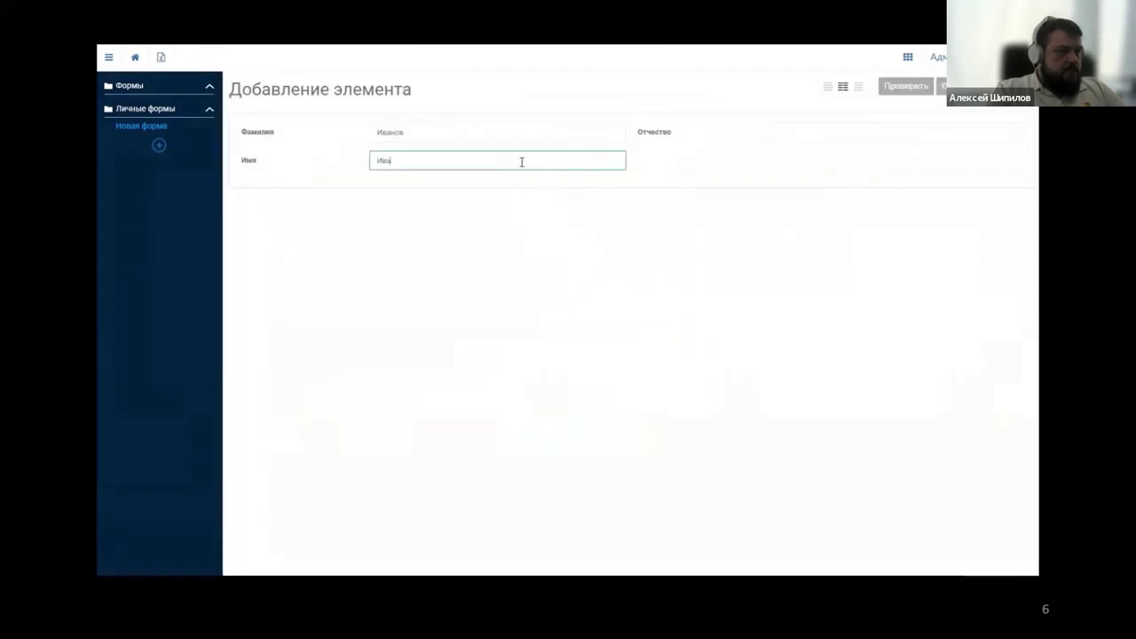
click(779, 133)
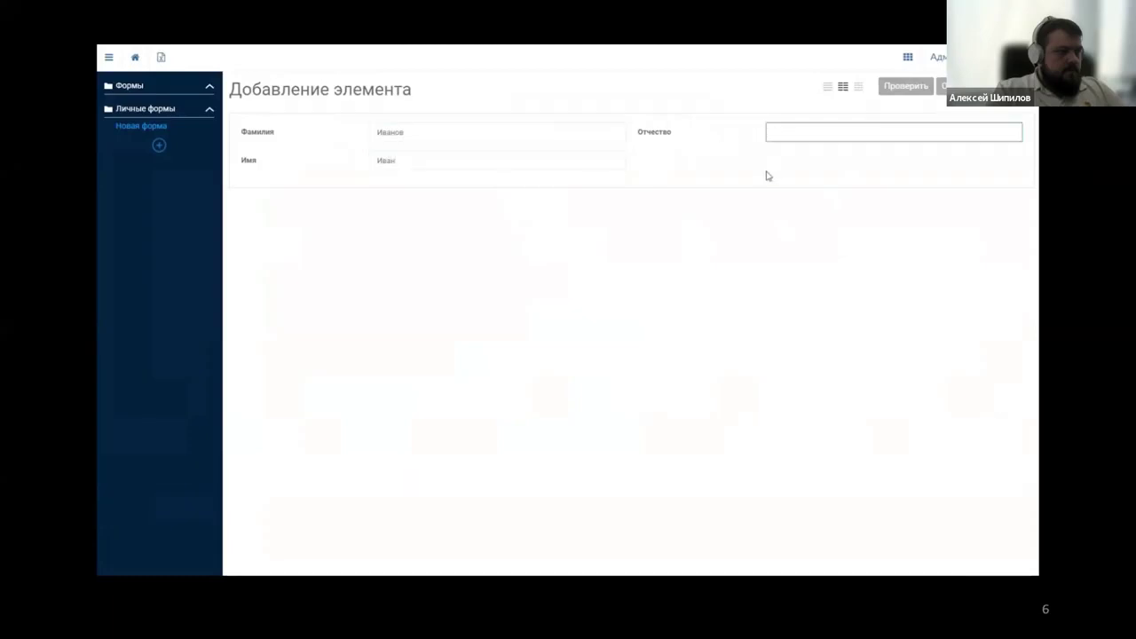
text(Иванови)
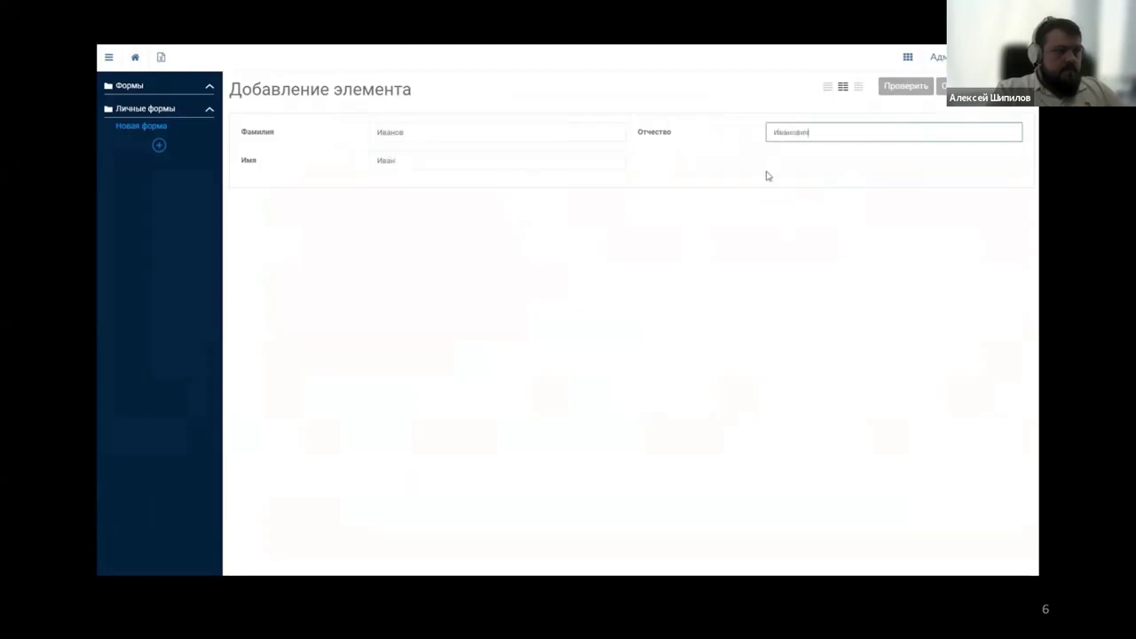
text(ч)
key(Return)
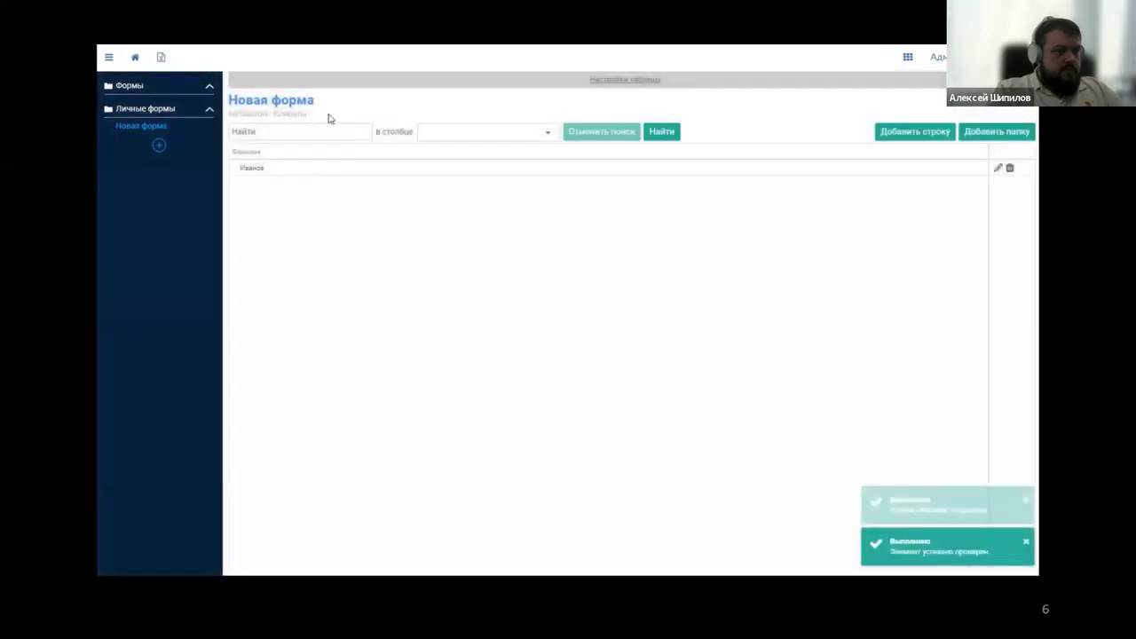
Start a new row in the Mediastore. Менеджеры registry and enter the manager's surname, first name and patronymic.
click(135, 57)
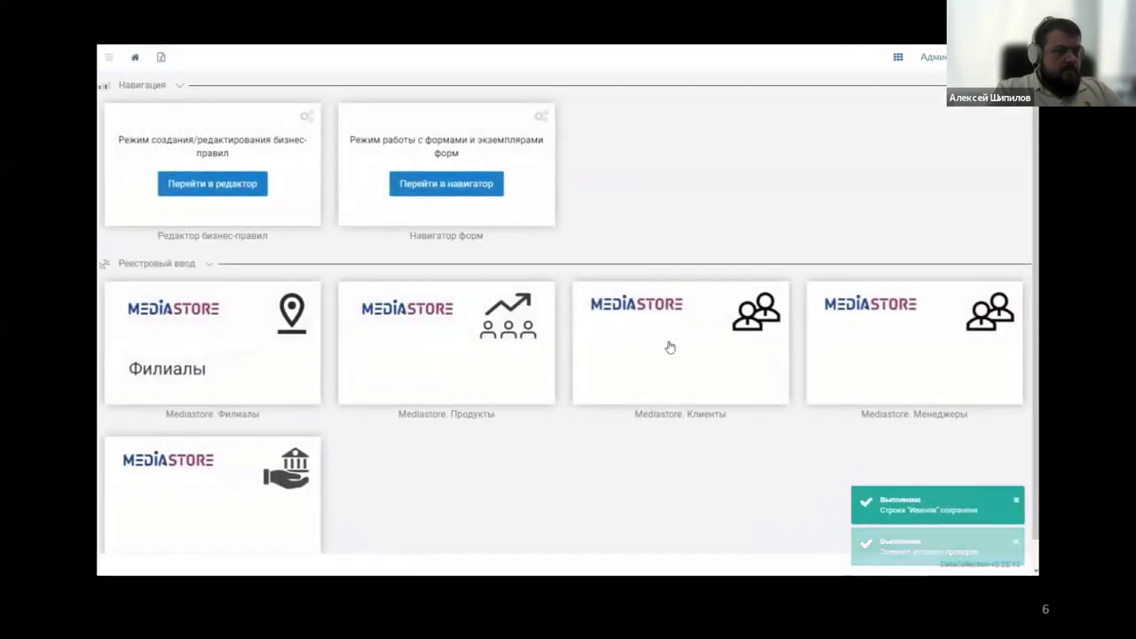
click(853, 358)
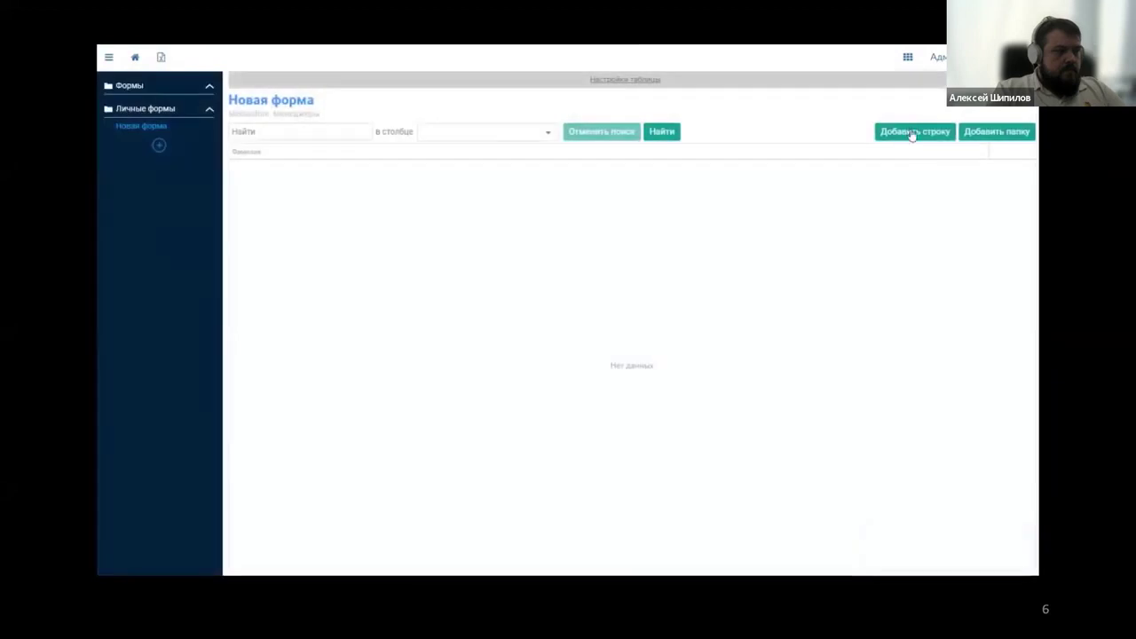
click(913, 132)
click(585, 129)
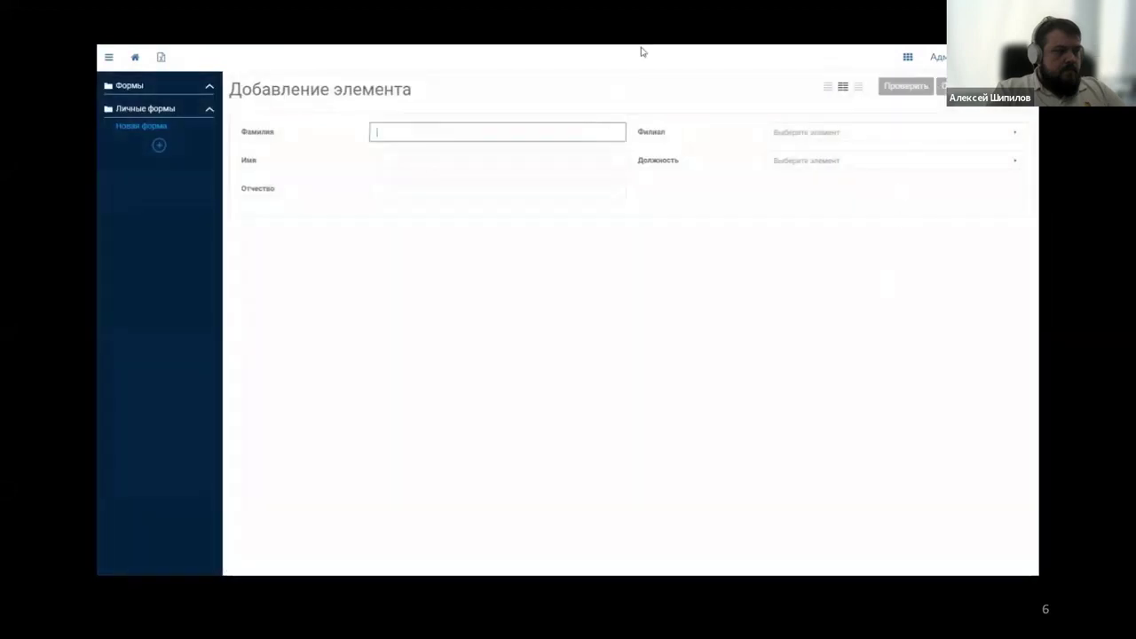
text(Петров)
key(Tab)
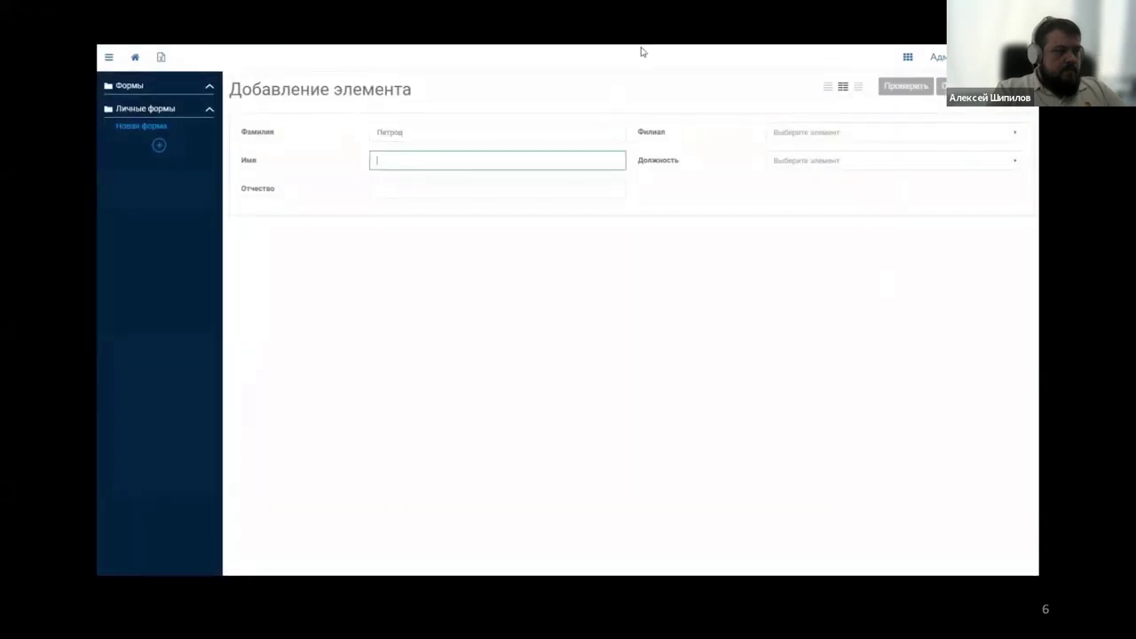
text(Петр)
key(Tab)
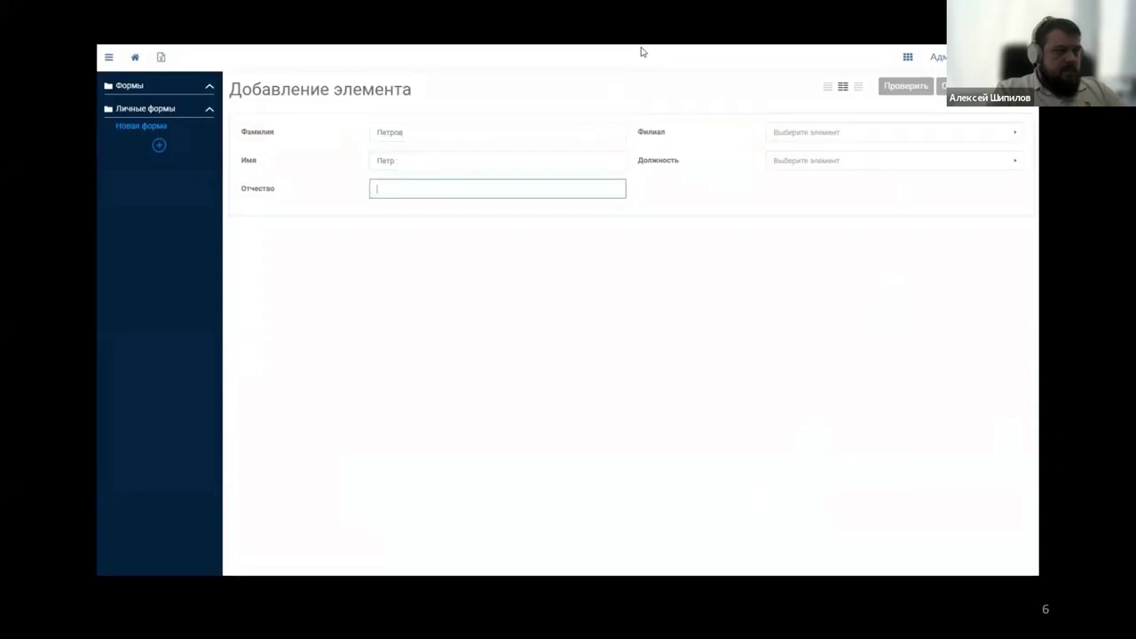
text(Петрович)
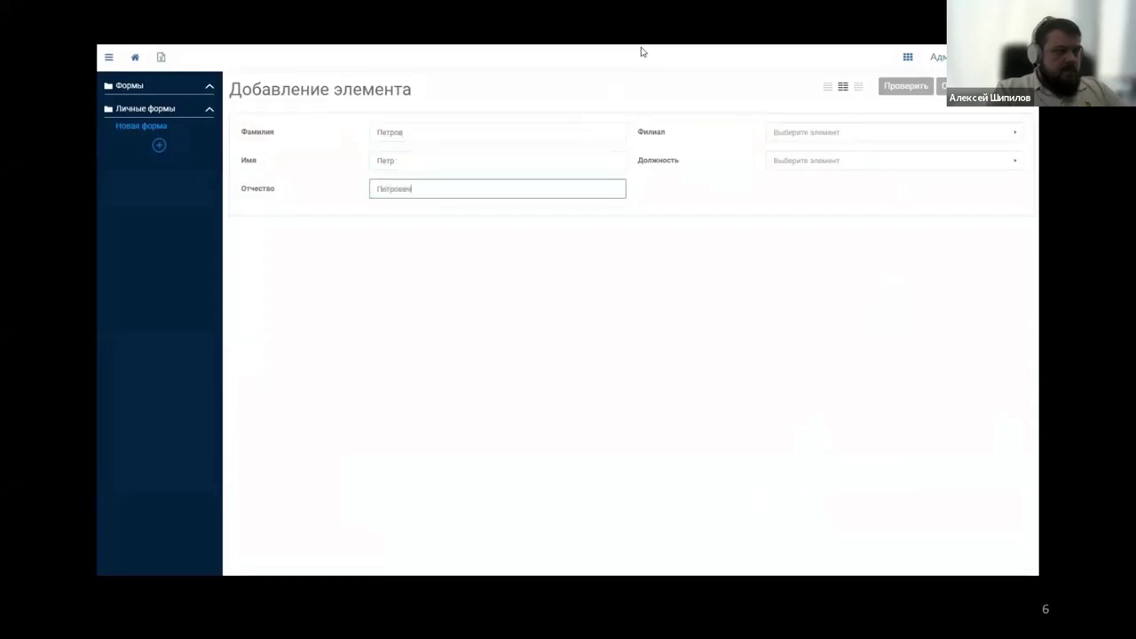
Set the new manager's branch to Москва and position to Менеджер по продажам, and save the row.
click(852, 140)
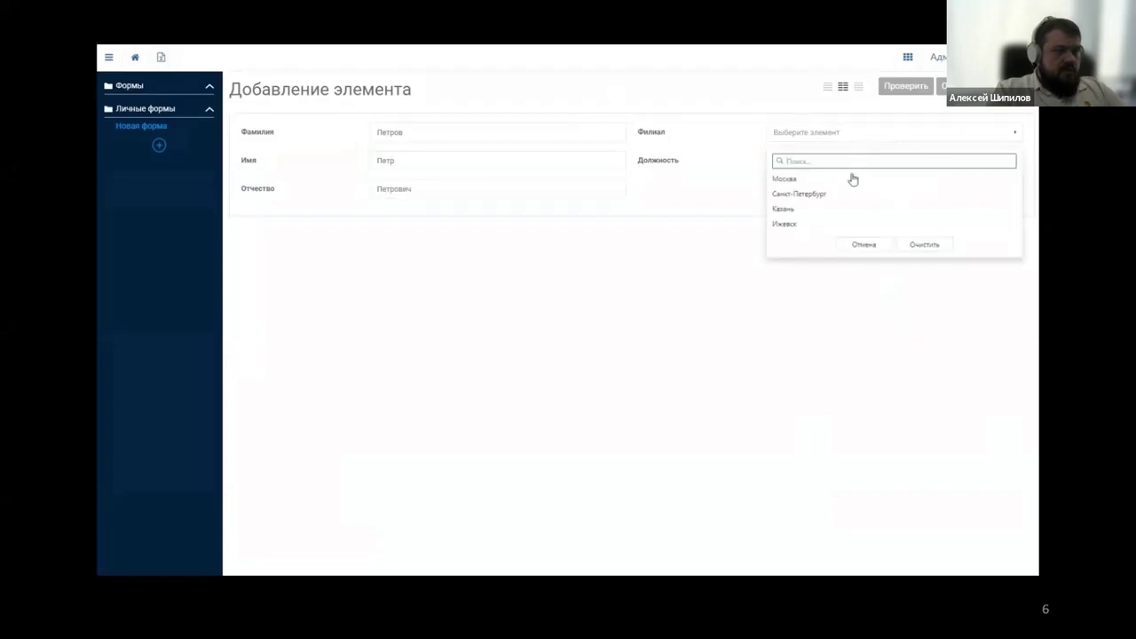
click(852, 180)
click(862, 166)
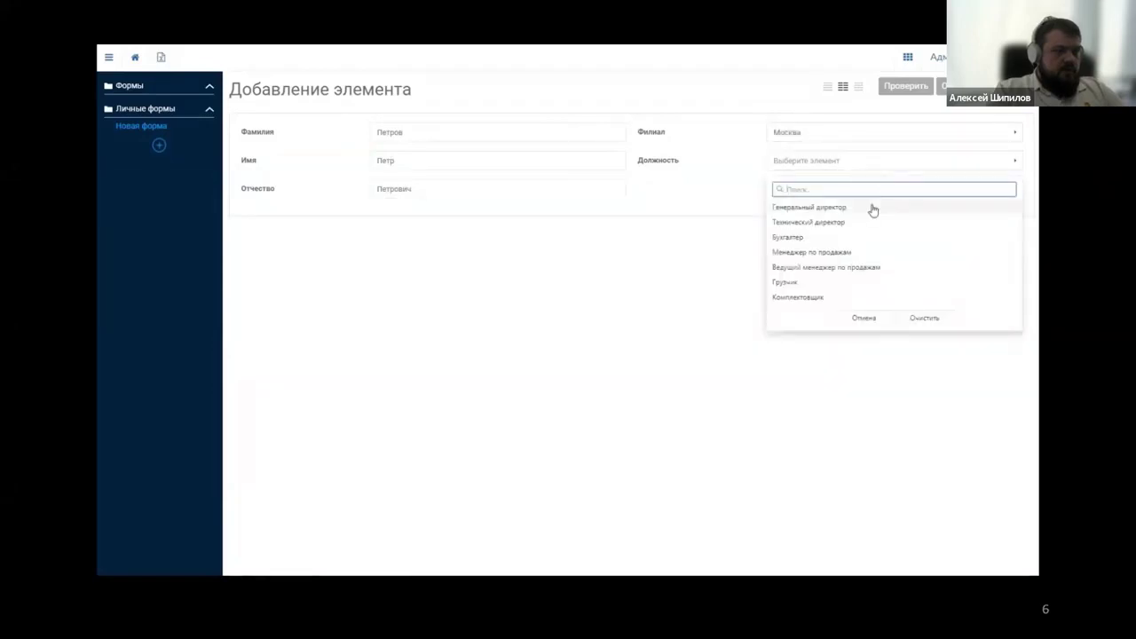
click(902, 254)
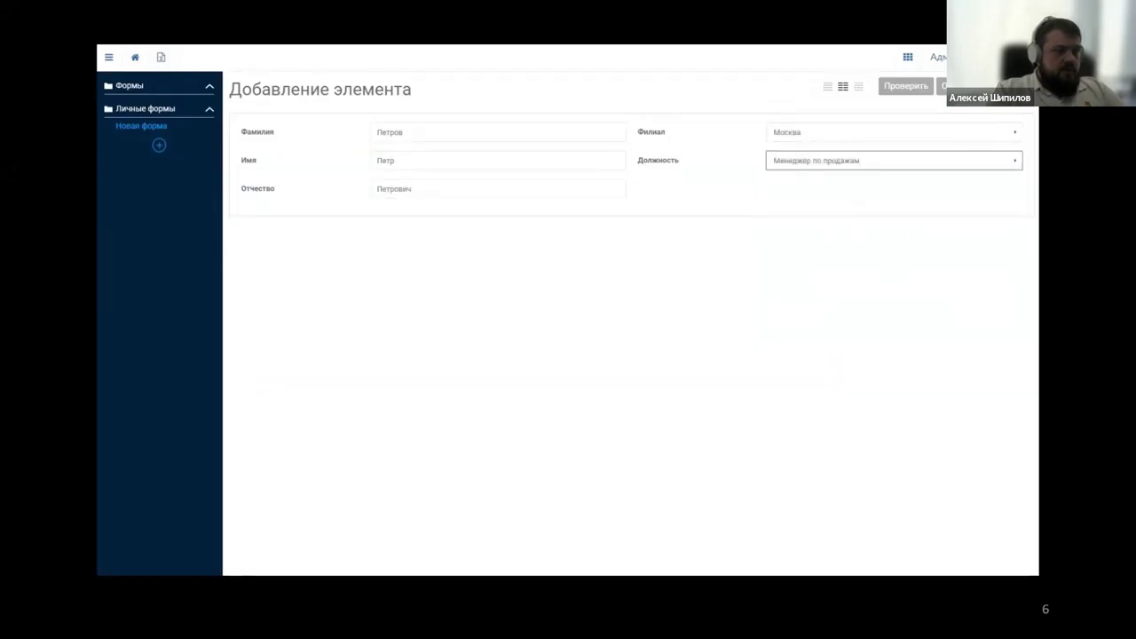
click(963, 86)
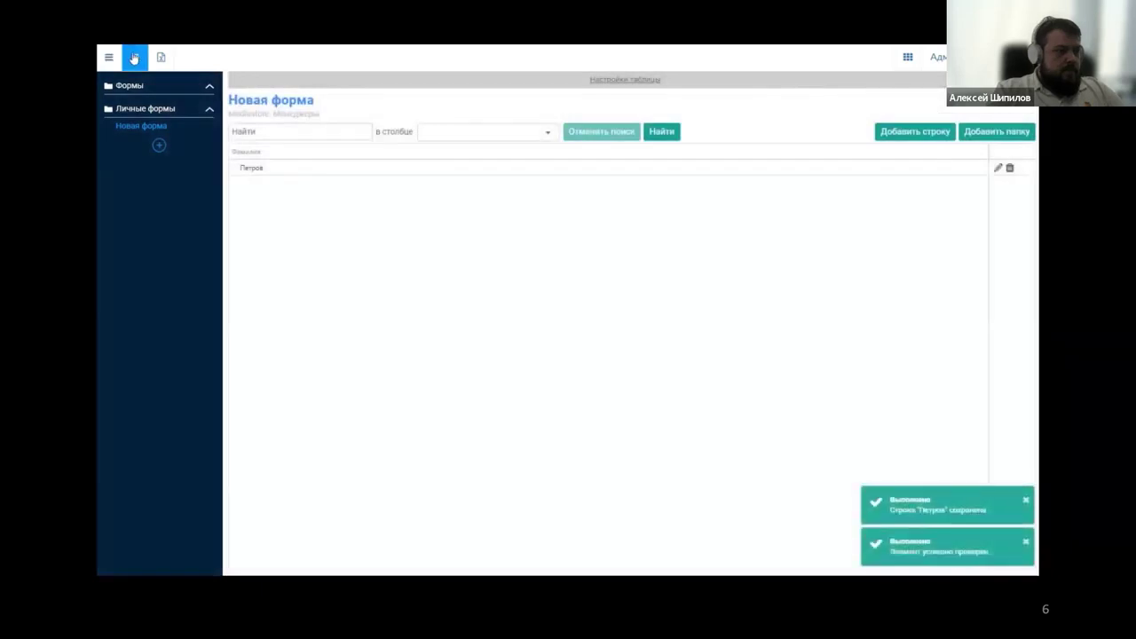
Open the Mediastore. Обращения клиентов registry from the home page, start a new row and examine its date, manager and client fields.
click(134, 58)
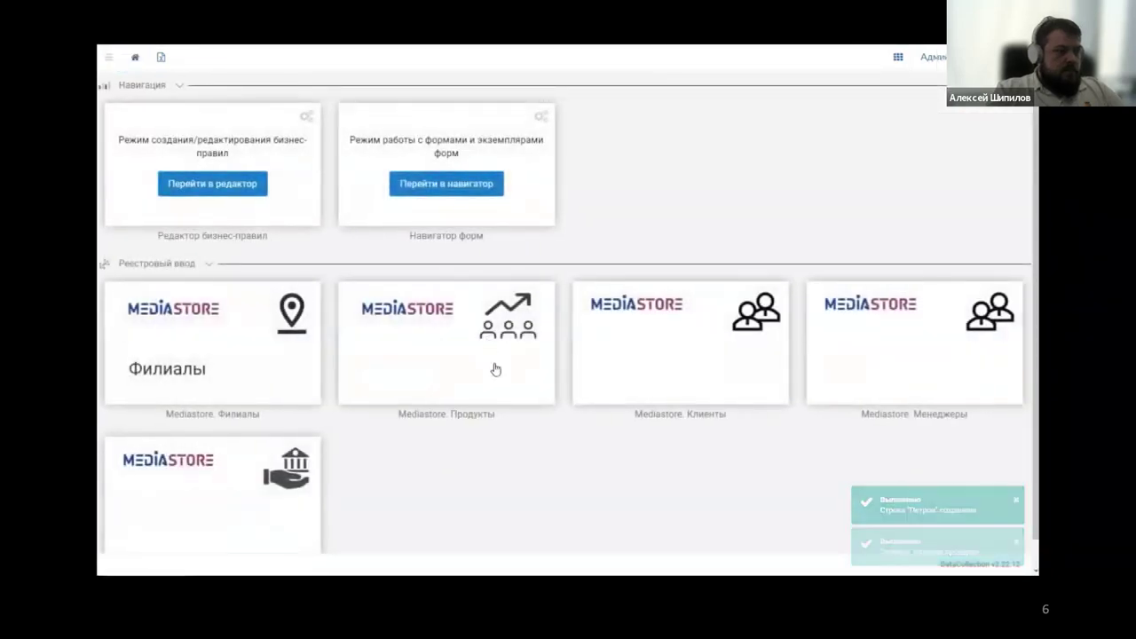
click(245, 492)
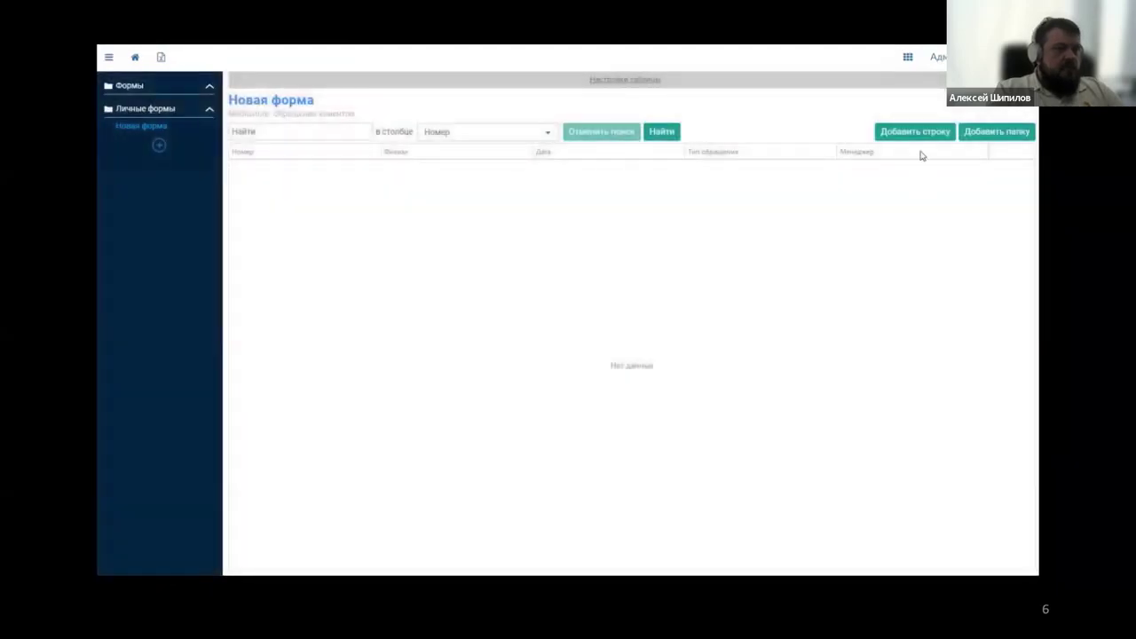
click(919, 135)
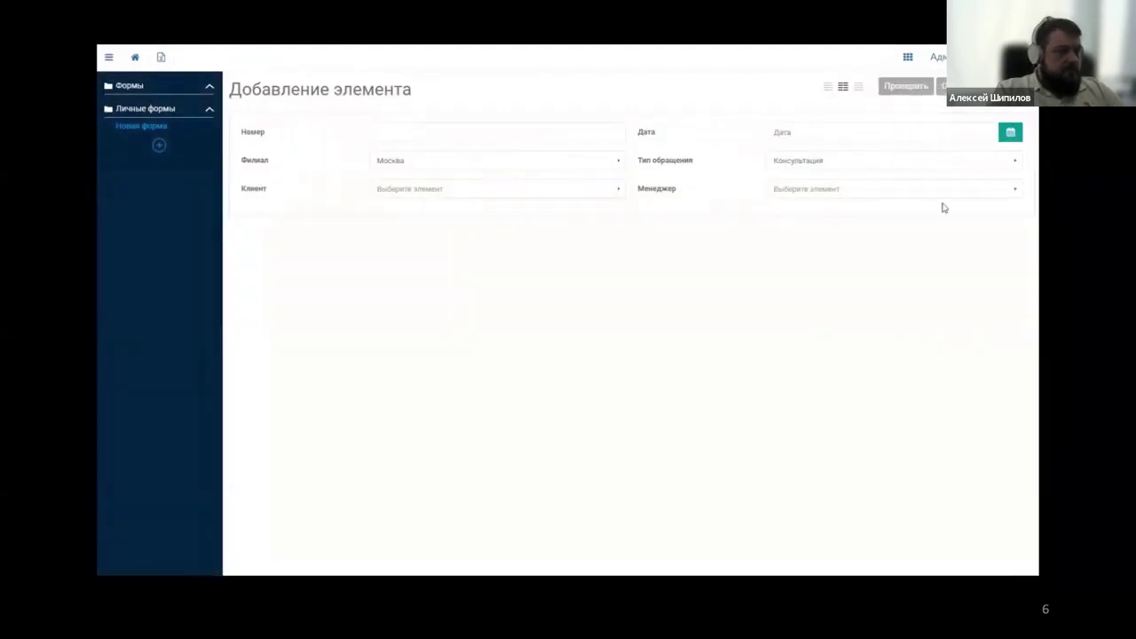
click(830, 133)
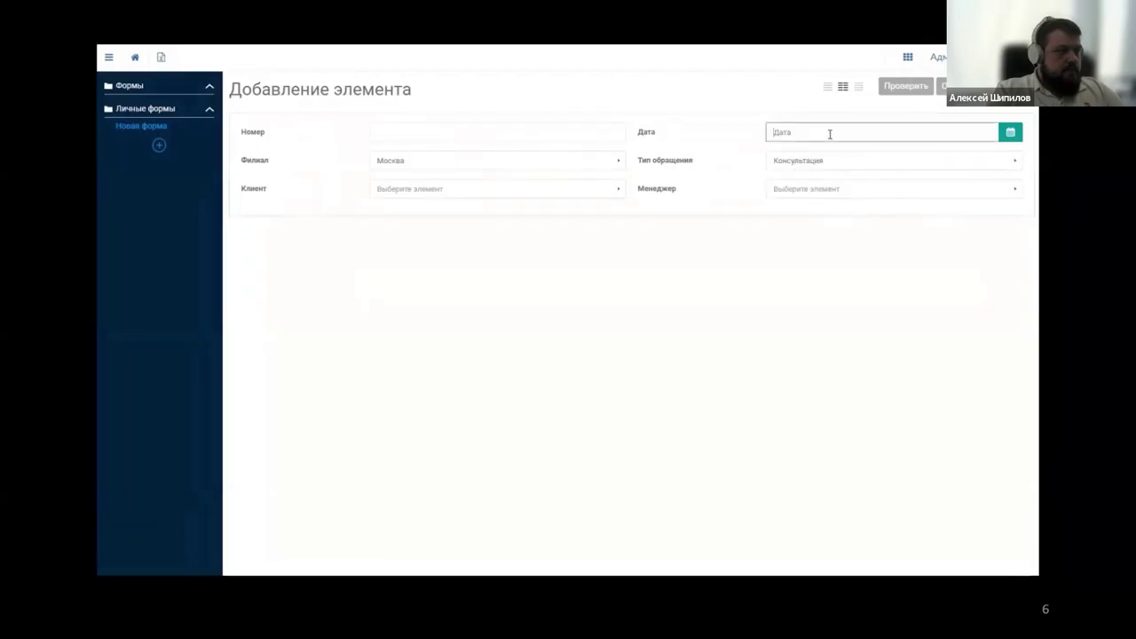
click(835, 191)
click(528, 190)
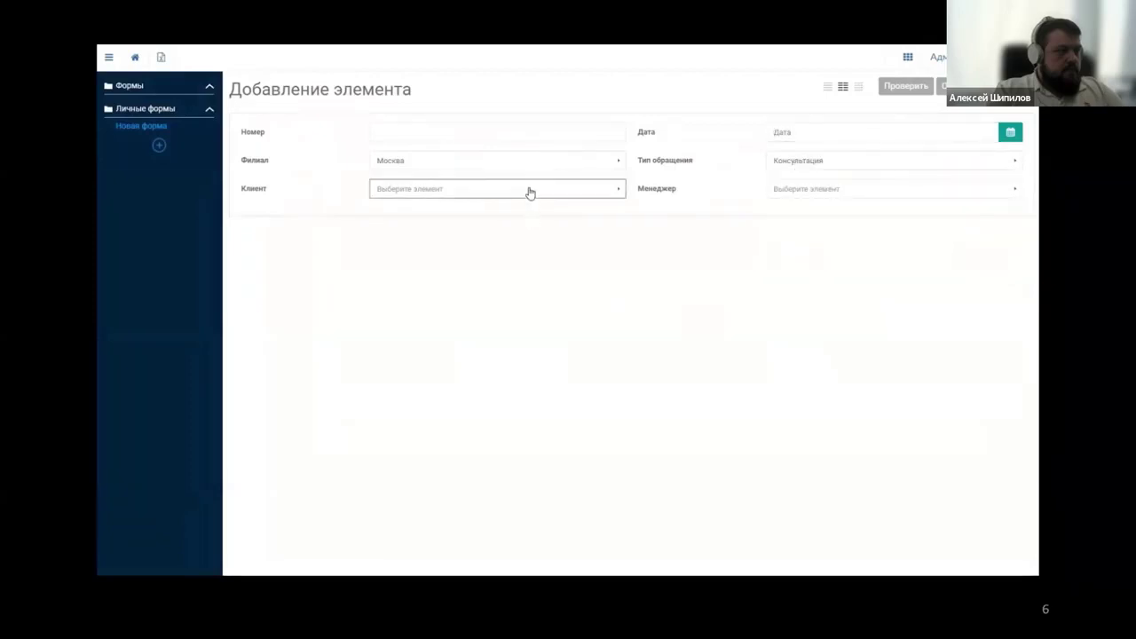
click(606, 348)
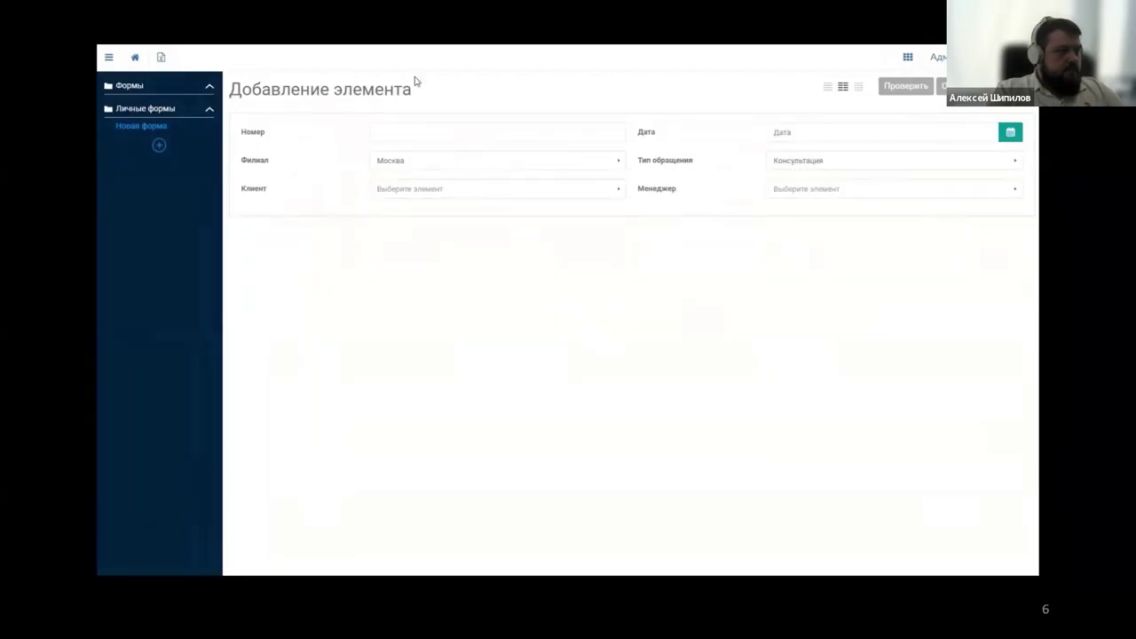
Switch to administration, start a rule for the Mediastore. Обращения клиентов dimension and view the attributes available for its condition.
click(141, 125)
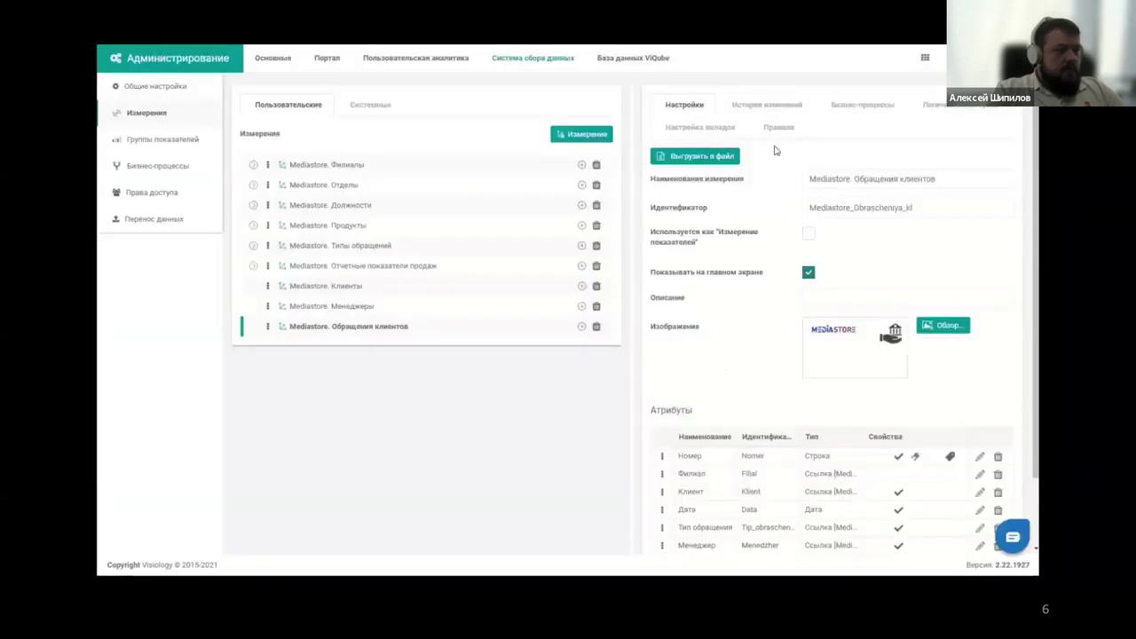
click(778, 129)
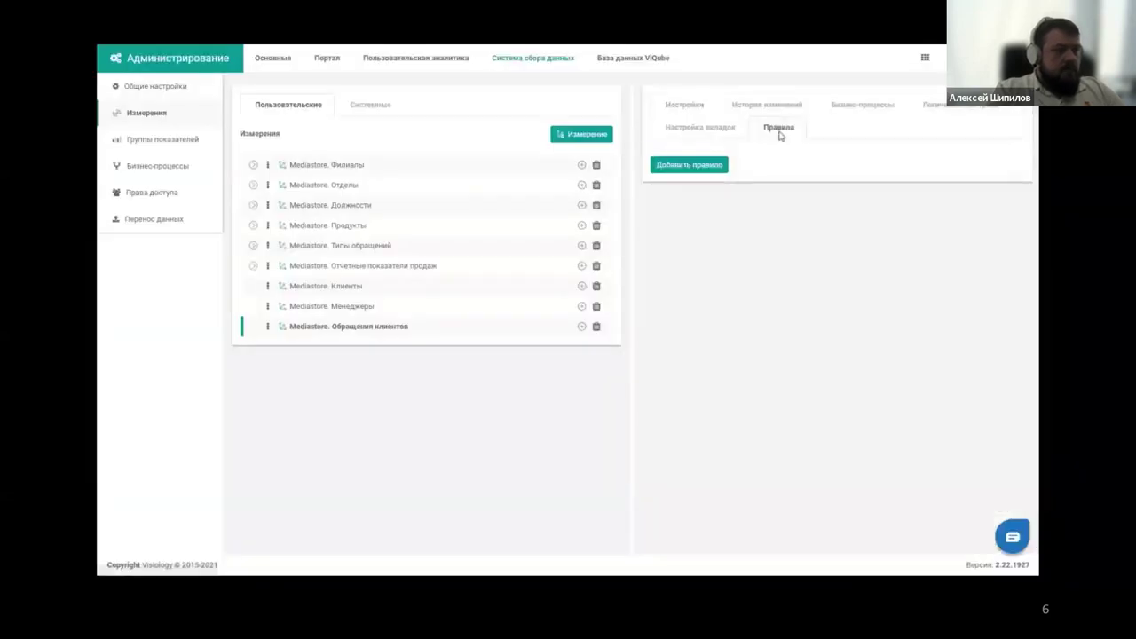
click(710, 169)
click(661, 183)
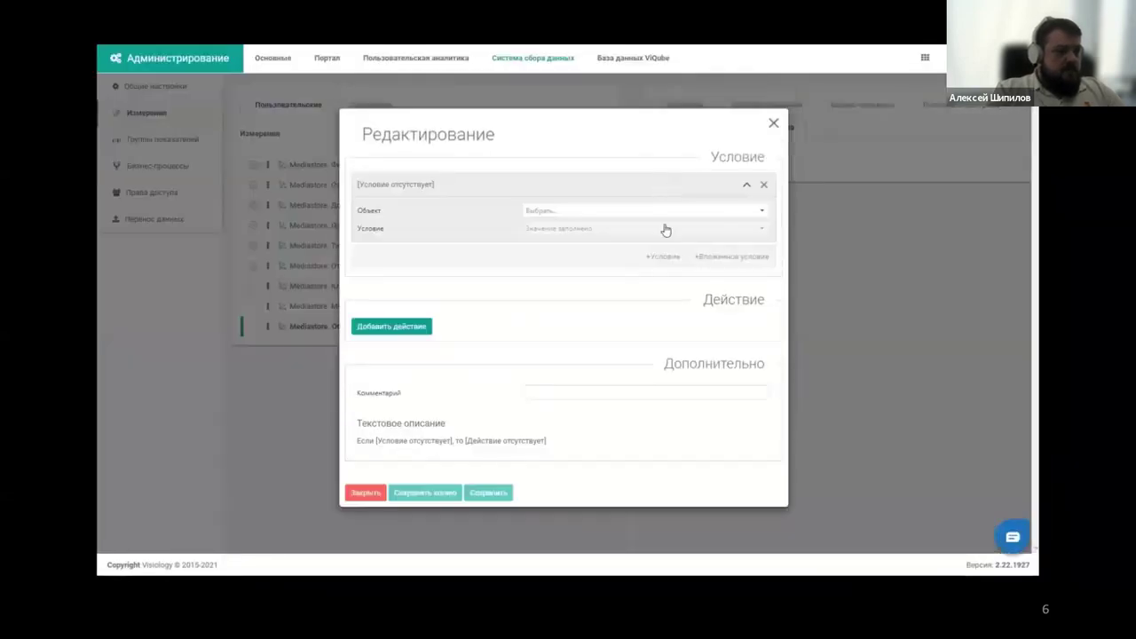
click(663, 211)
click(742, 466)
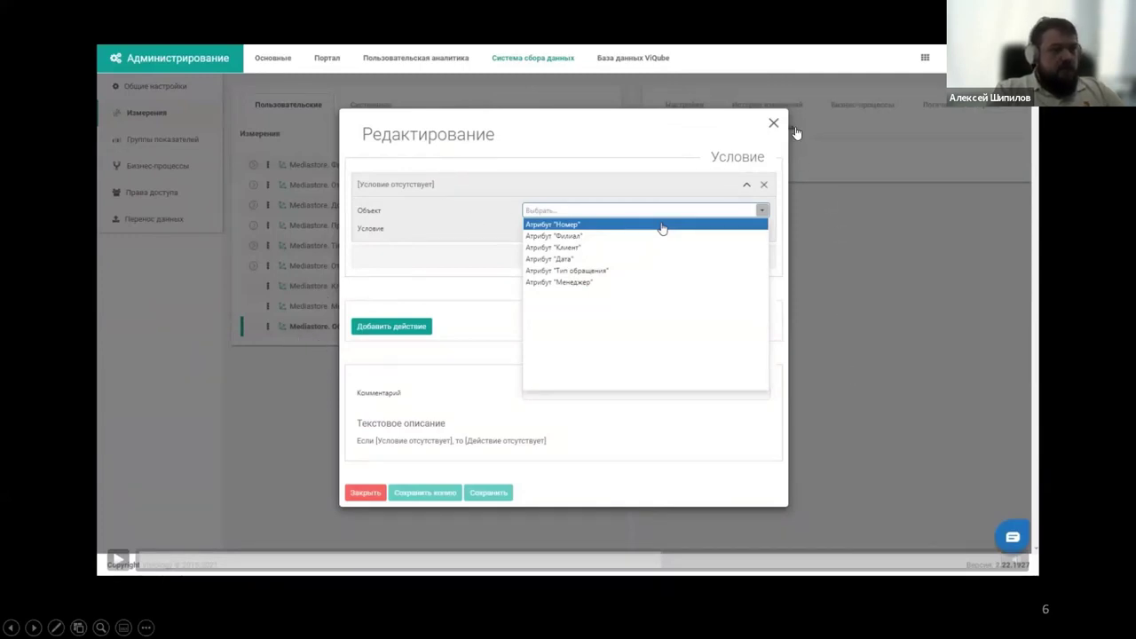
click(446, 361)
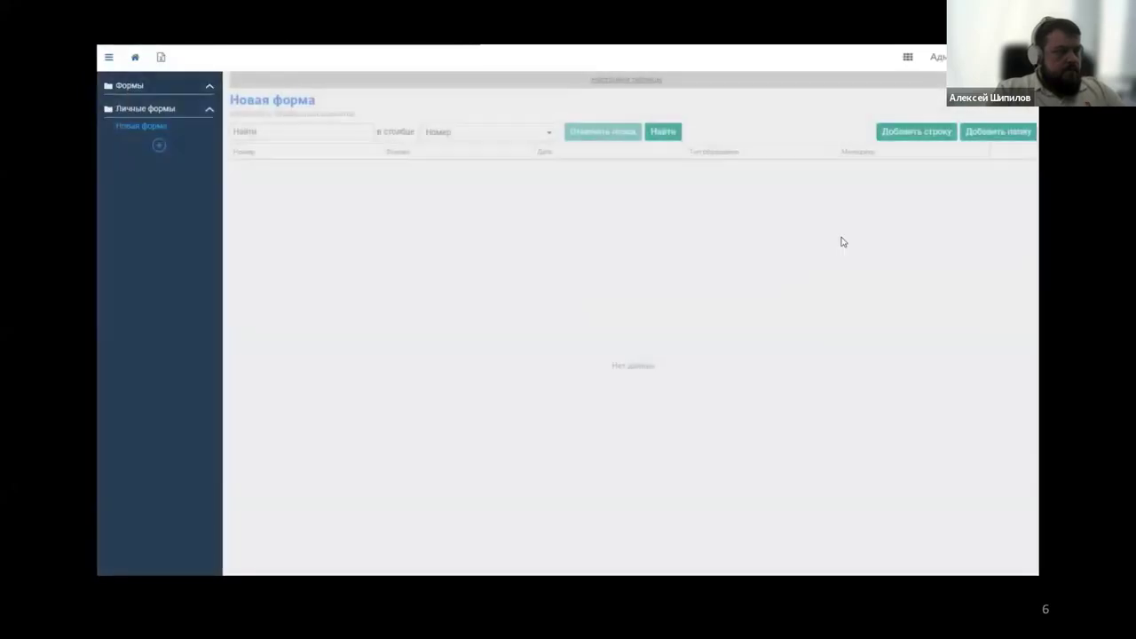
Start a new row in the Mediastore. Обращения клиентов registry with number Номер 1 and date 02.08.2021.
click(912, 133)
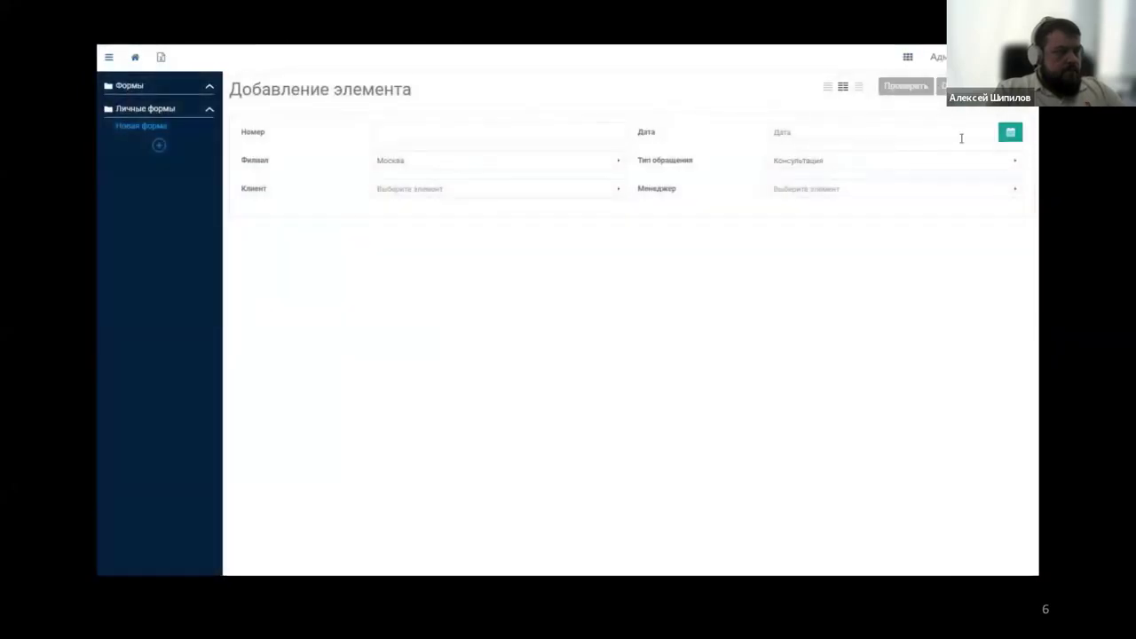
click(395, 137)
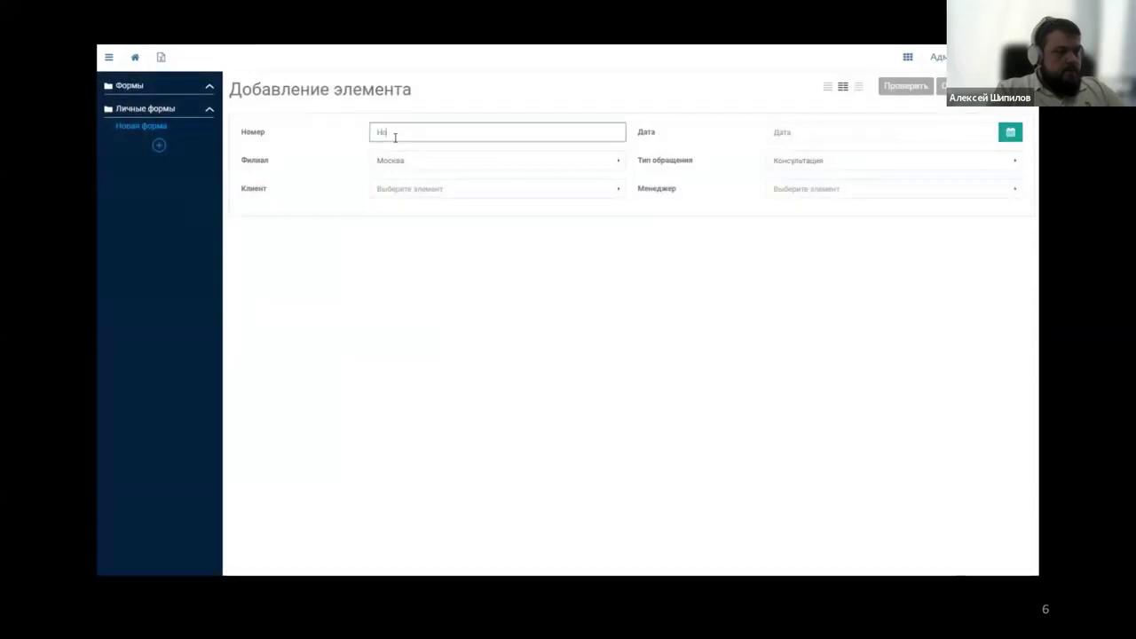
text(мер 1)
key(Return)
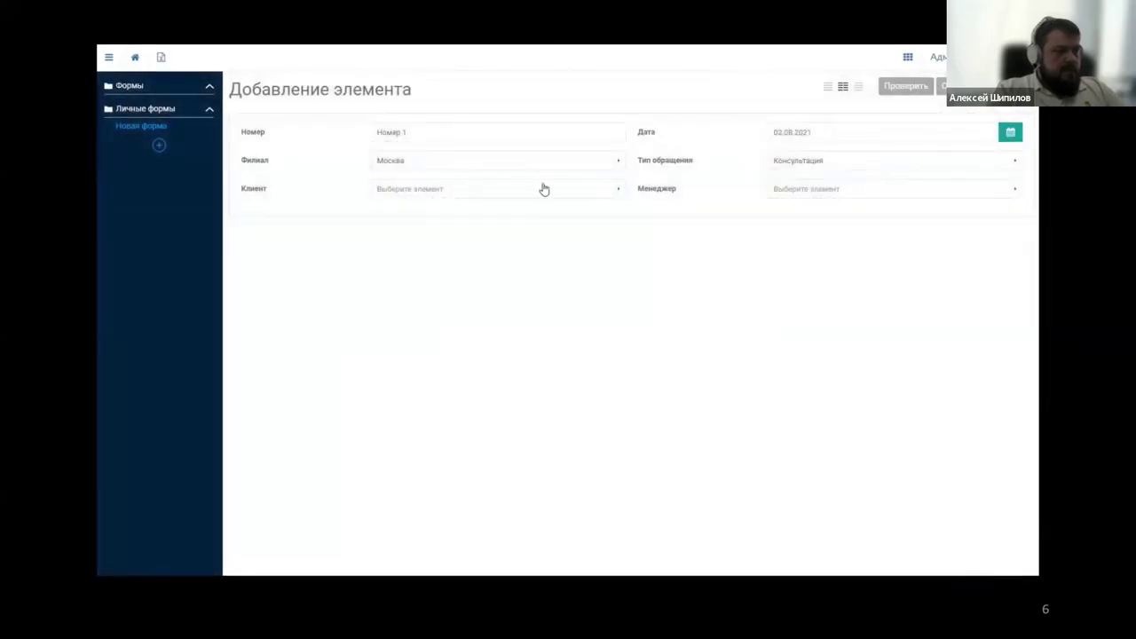
Choose the existing client and manager for the request row and save it.
click(544, 190)
click(516, 237)
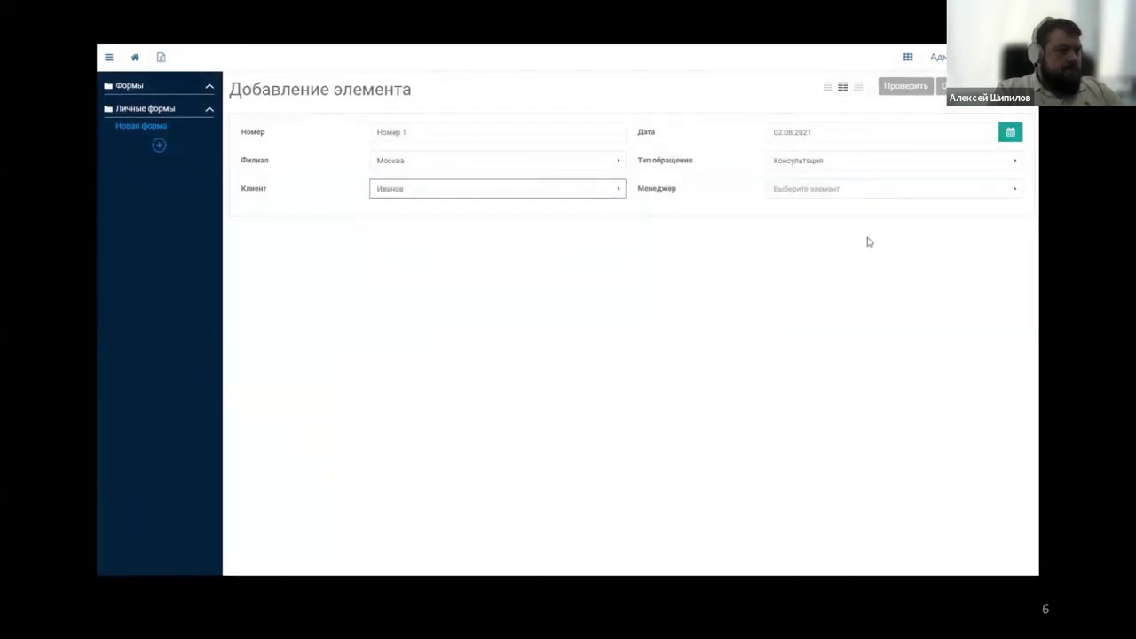
click(882, 191)
click(858, 236)
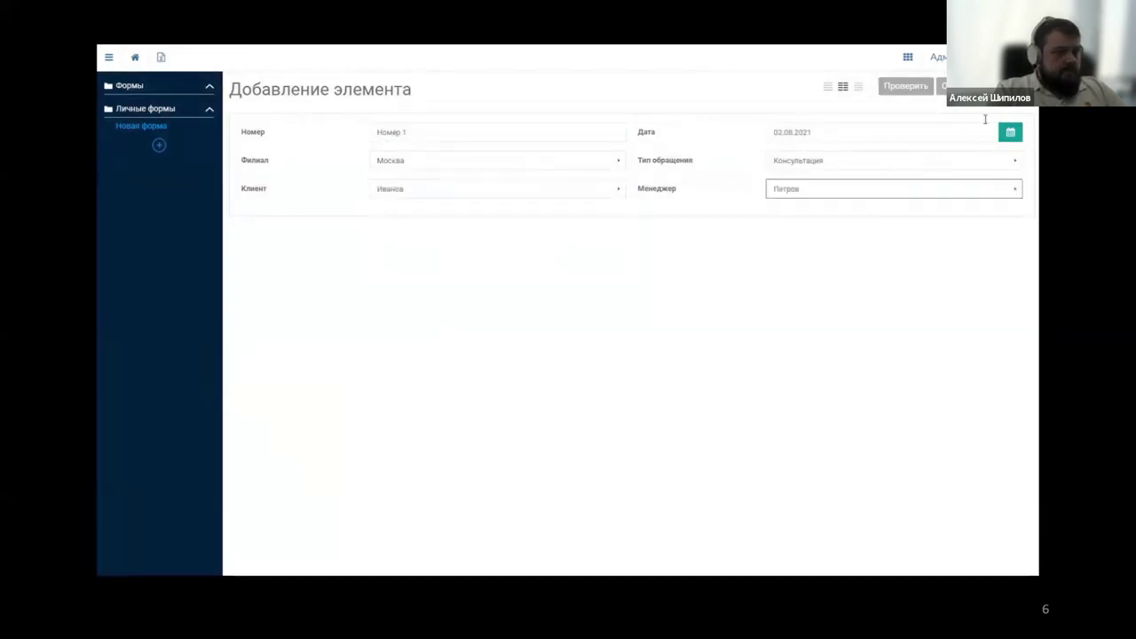
click(964, 85)
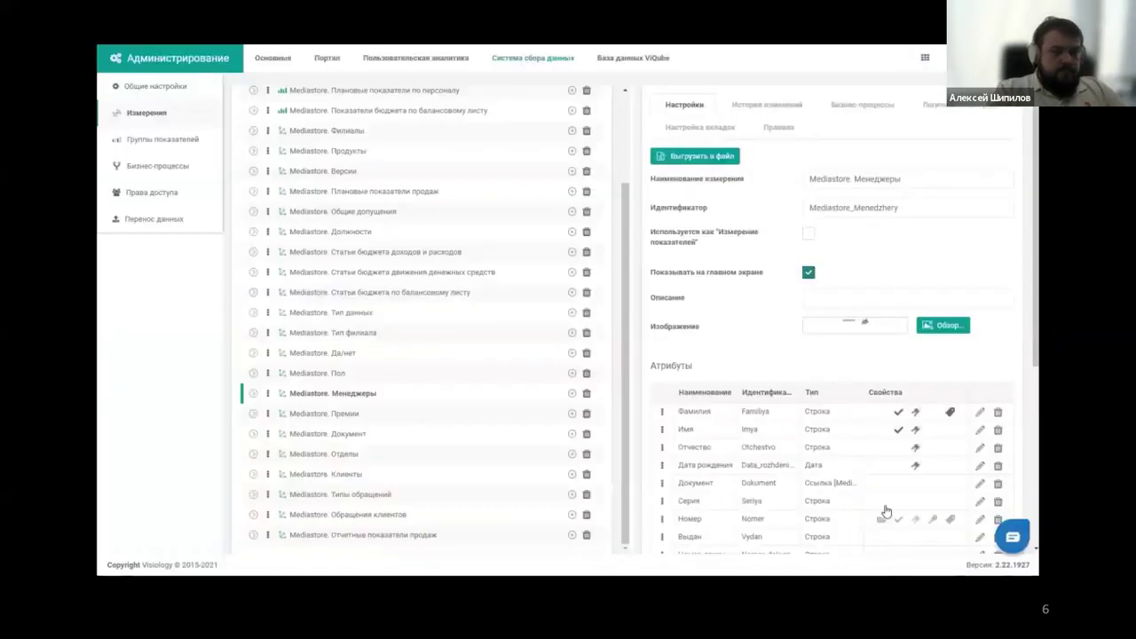
Review the Mediastore. Менеджеры dimension's attributes, change history, business processes, logical control and form tab layout in administration.
scroll(886, 511, down, 5)
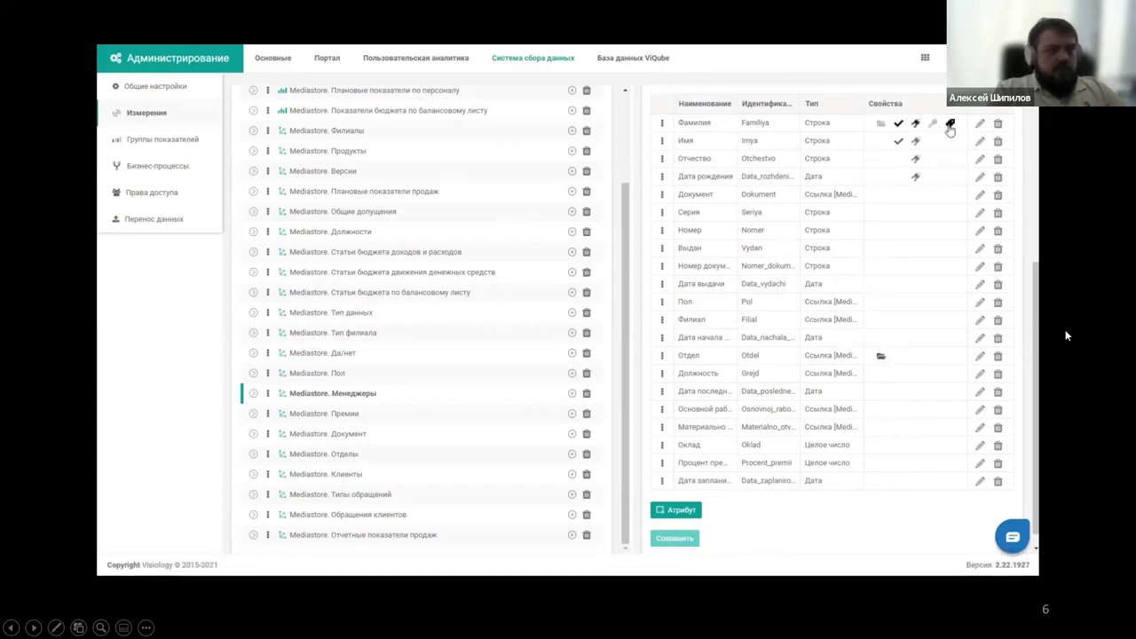
scroll(788, 192, up, 5)
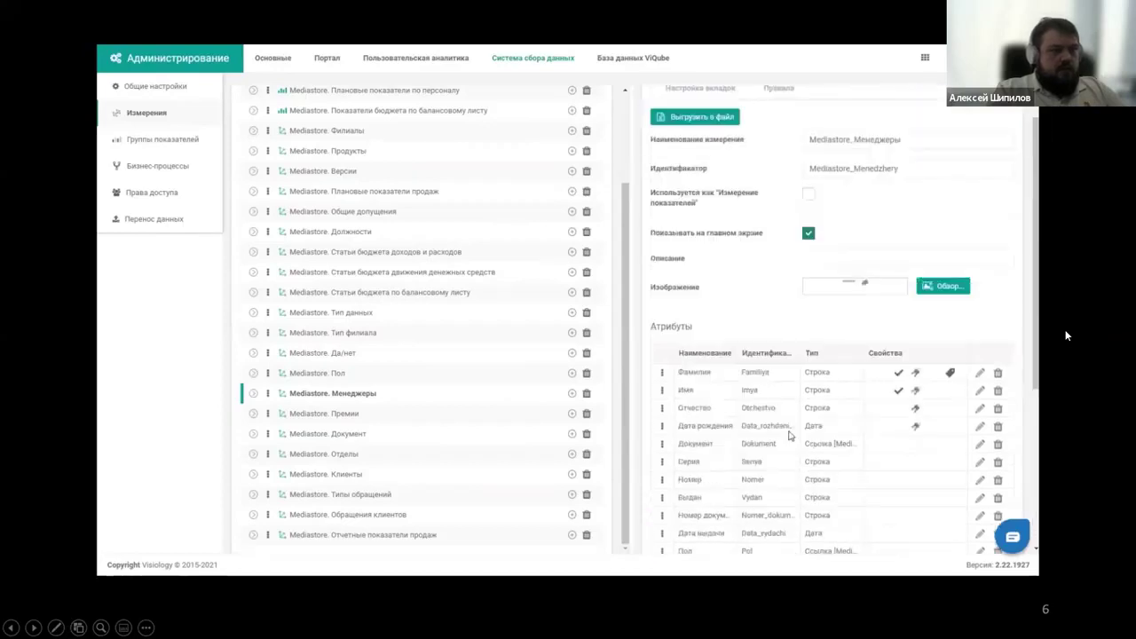
click(792, 100)
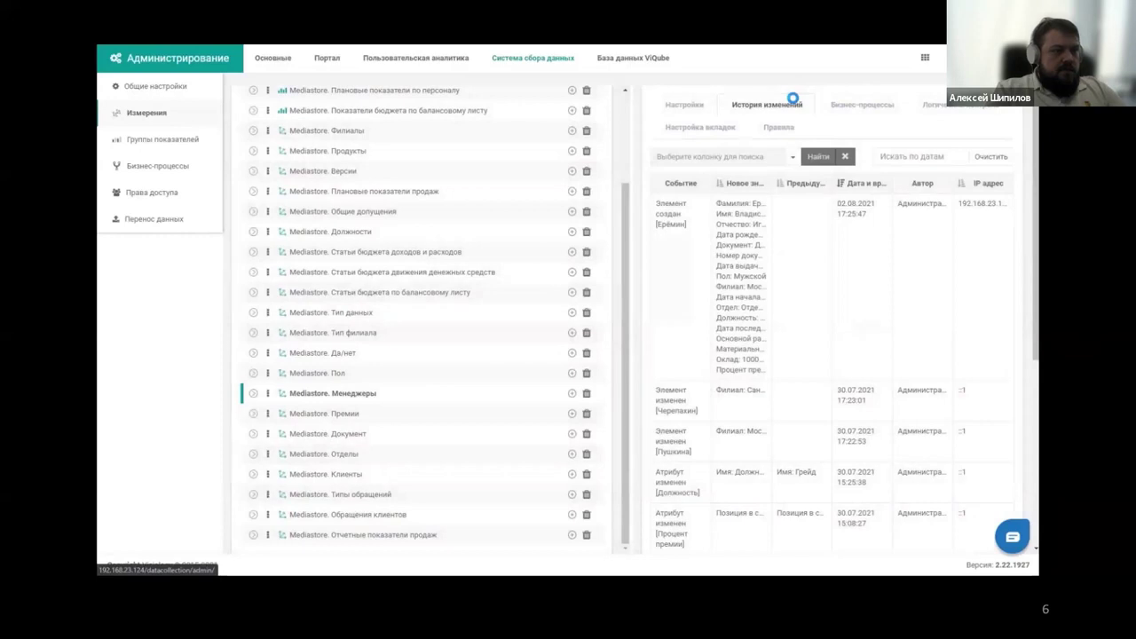
click(830, 104)
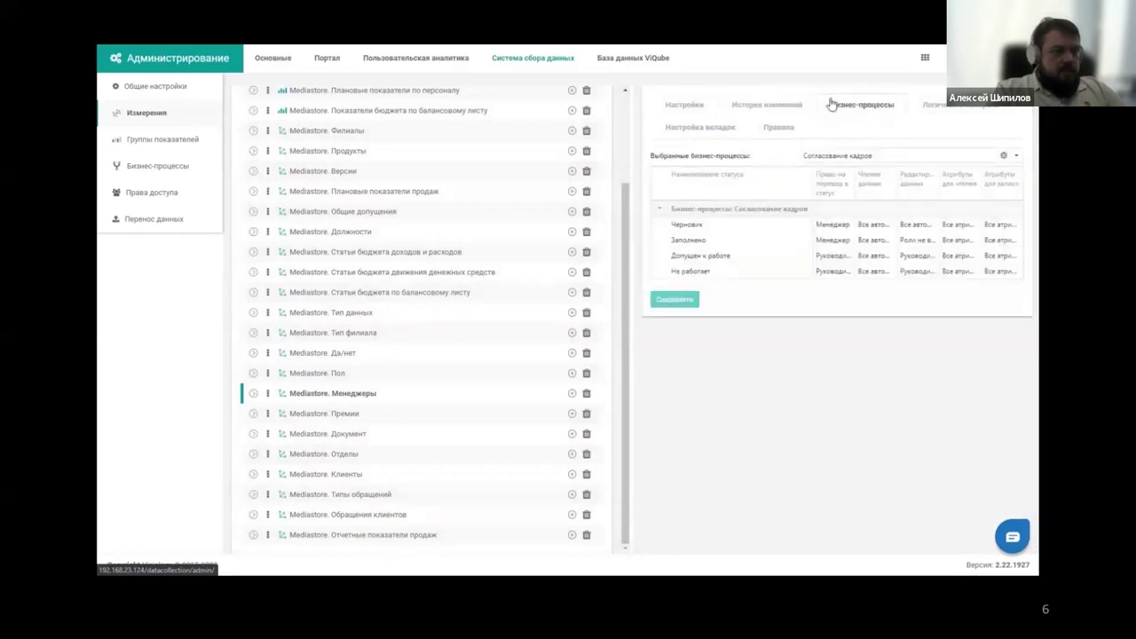
click(923, 104)
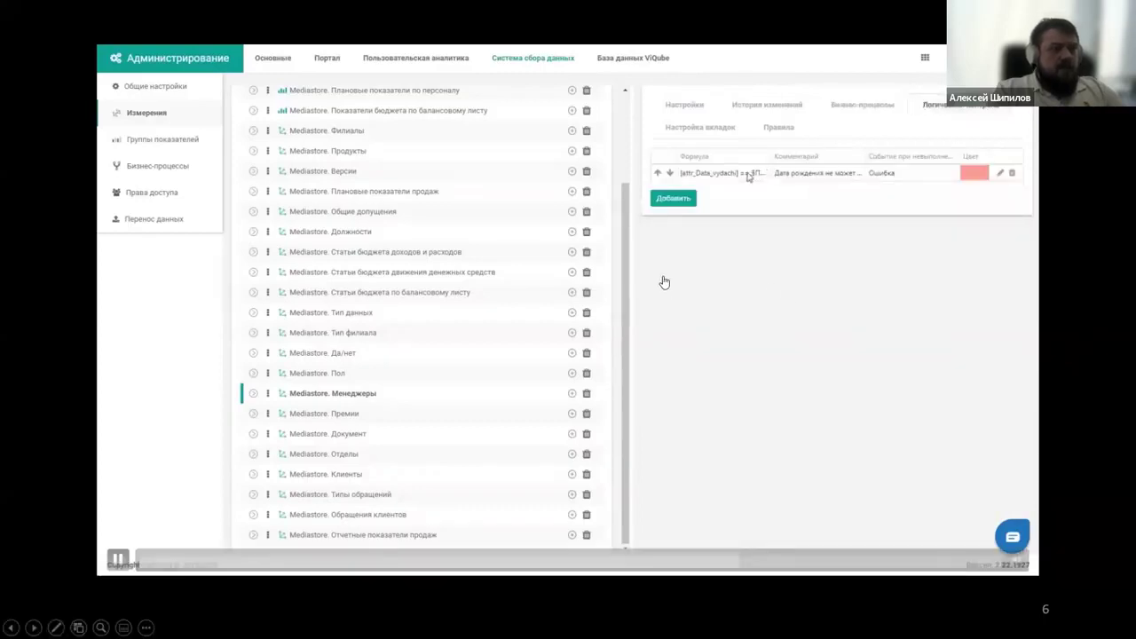
click(719, 314)
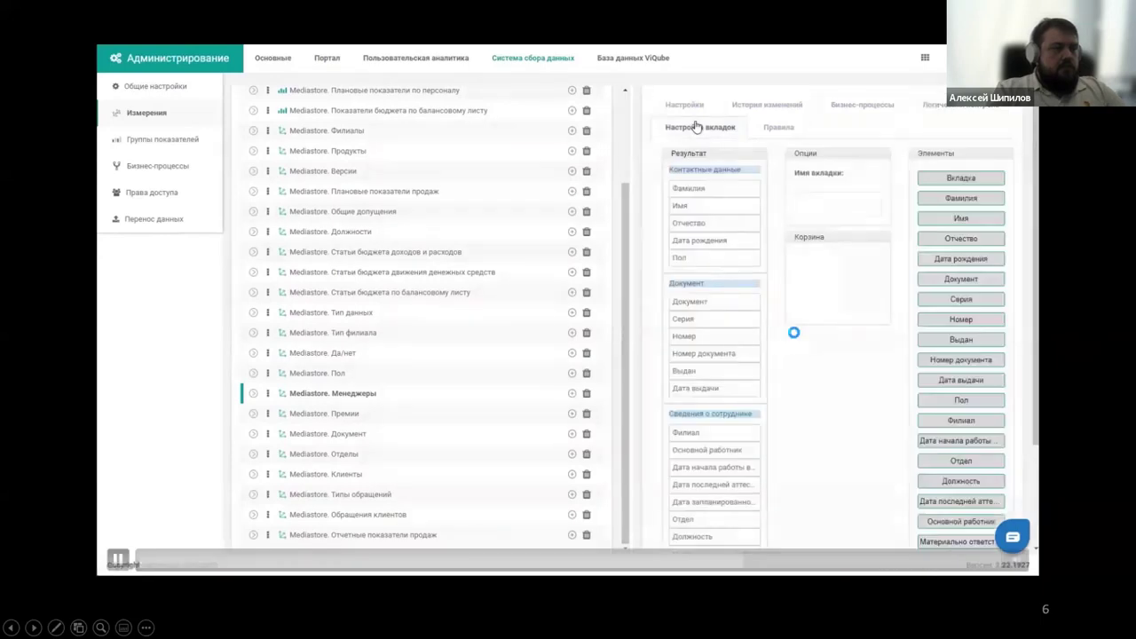
click(811, 375)
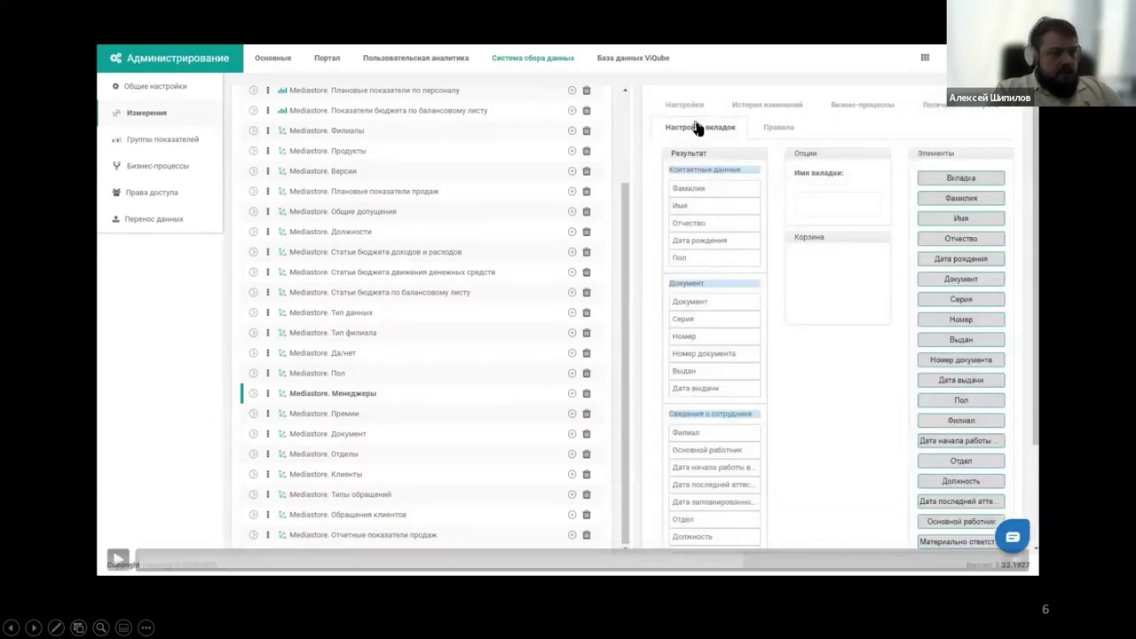
click(843, 362)
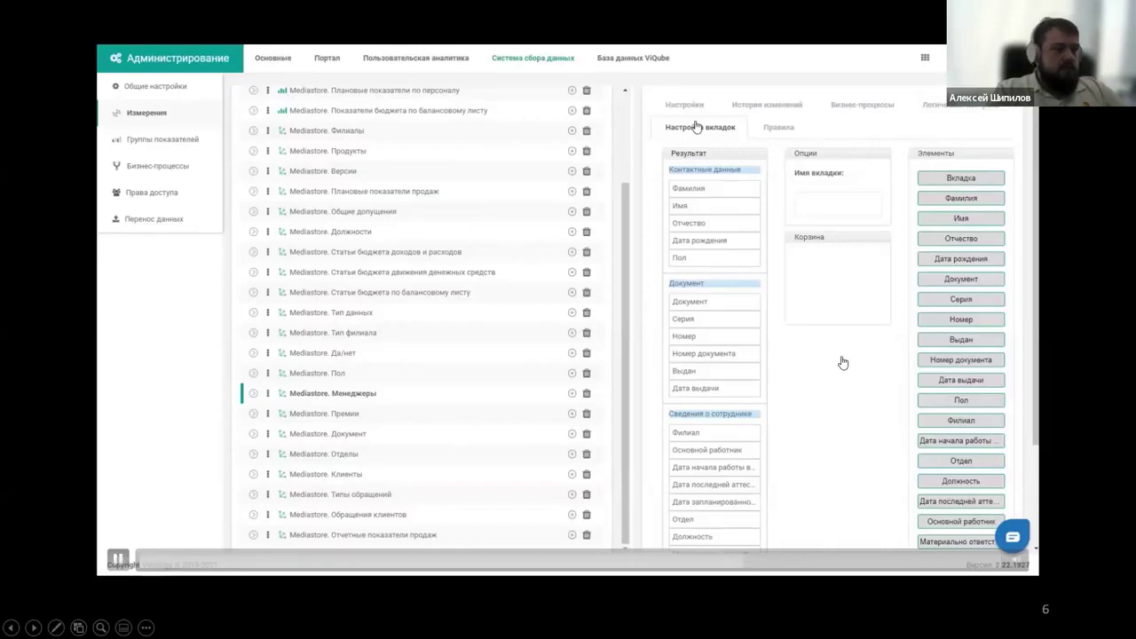
click(872, 404)
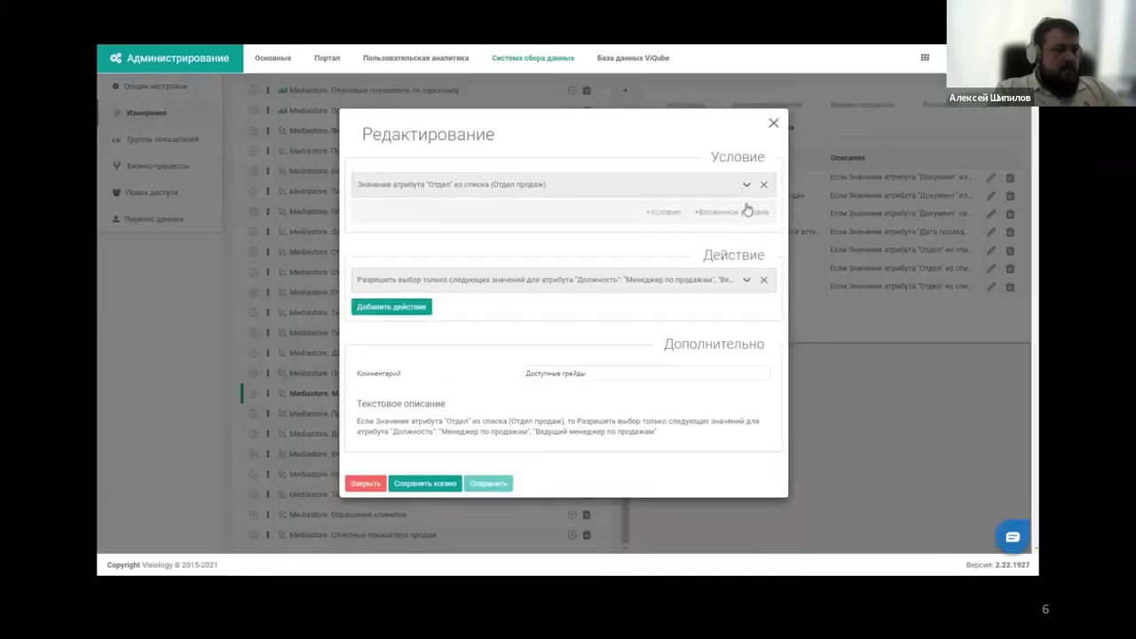
Examine the condition and action of the Доступные грейды rule for Отдел продаж, and close it without changes.
click(747, 185)
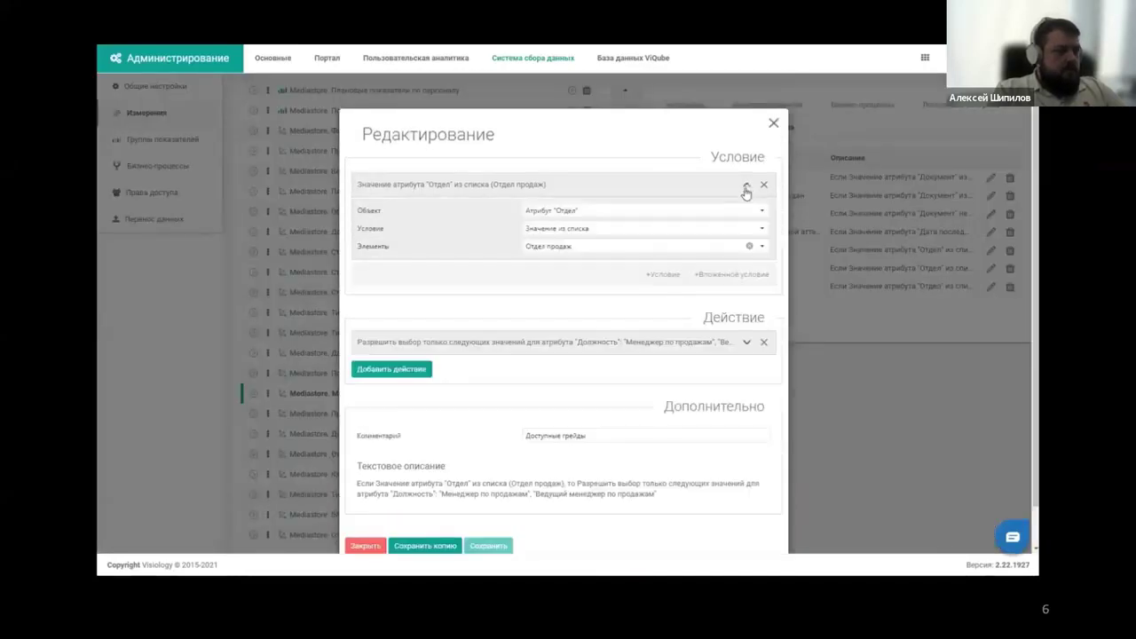
click(745, 343)
scroll(629, 379, down, 2)
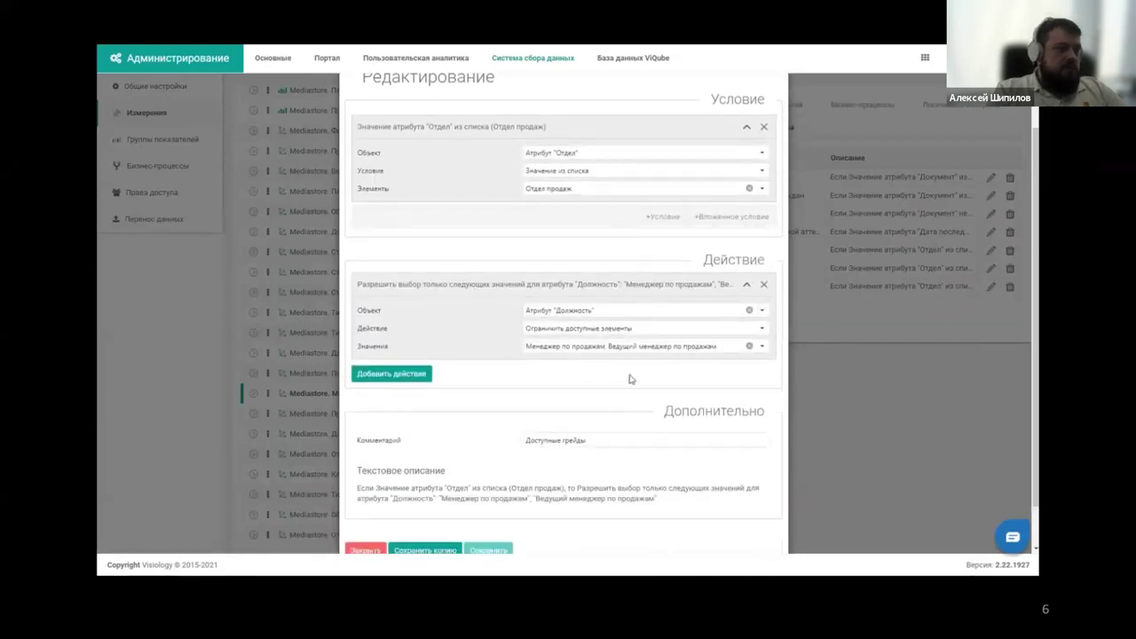
scroll(377, 480, down, 2)
click(367, 505)
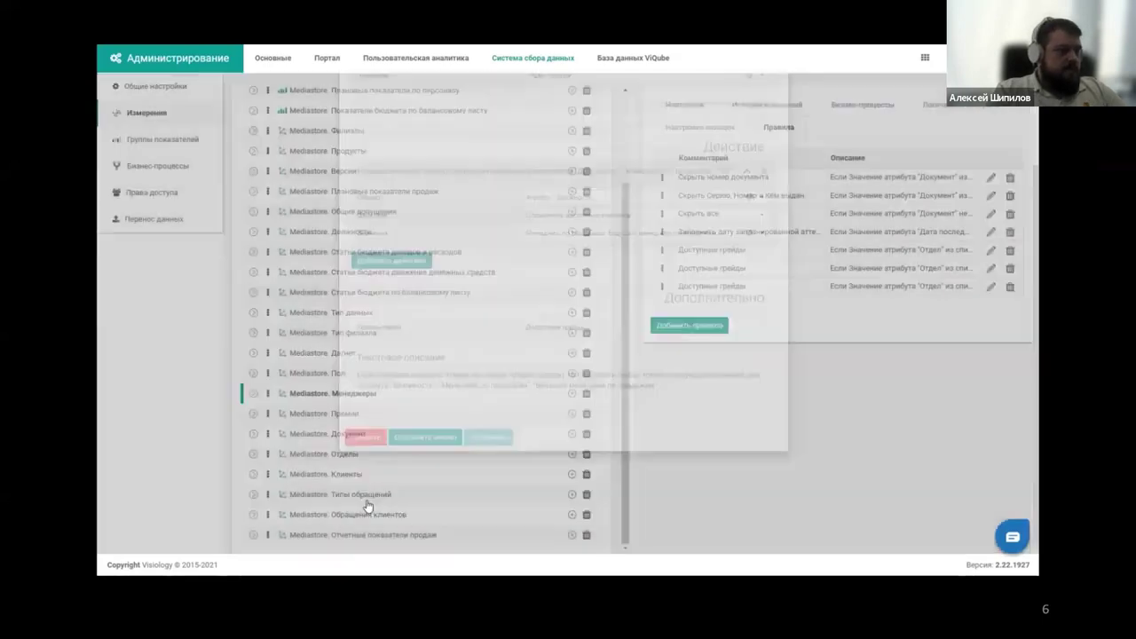
Switch to the data collection home page and open the Mediastore. Менеджеры registry.
key(ctrl+Tab)
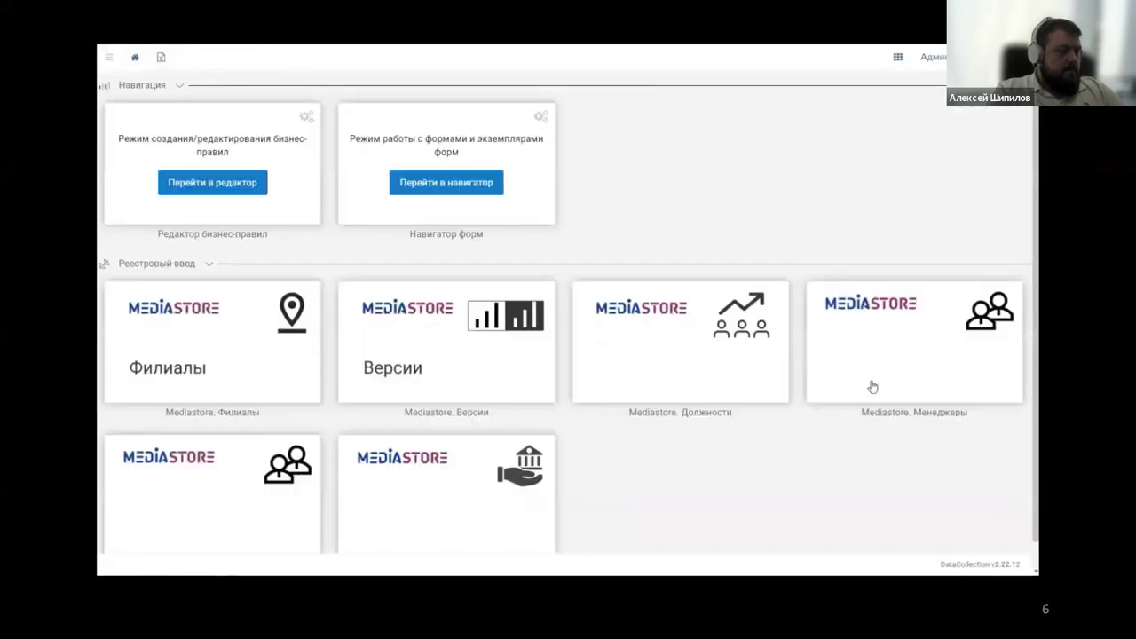
click(830, 355)
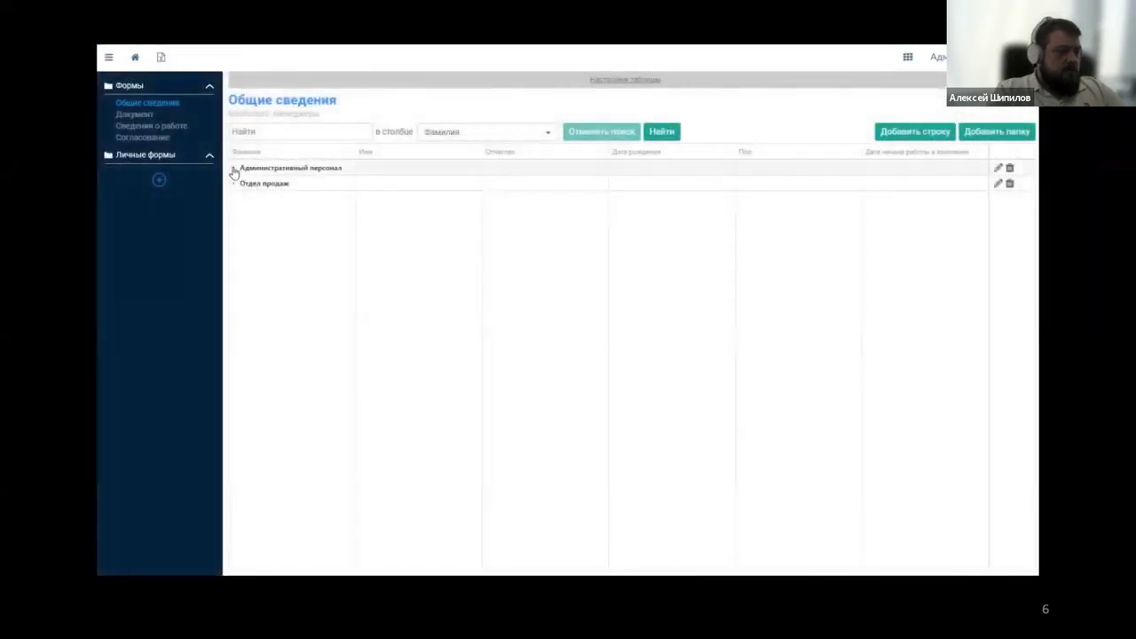
Open the general director's record in the Административный персонал folder and review its Документ and Сведения о сотруднике sections.
click(233, 168)
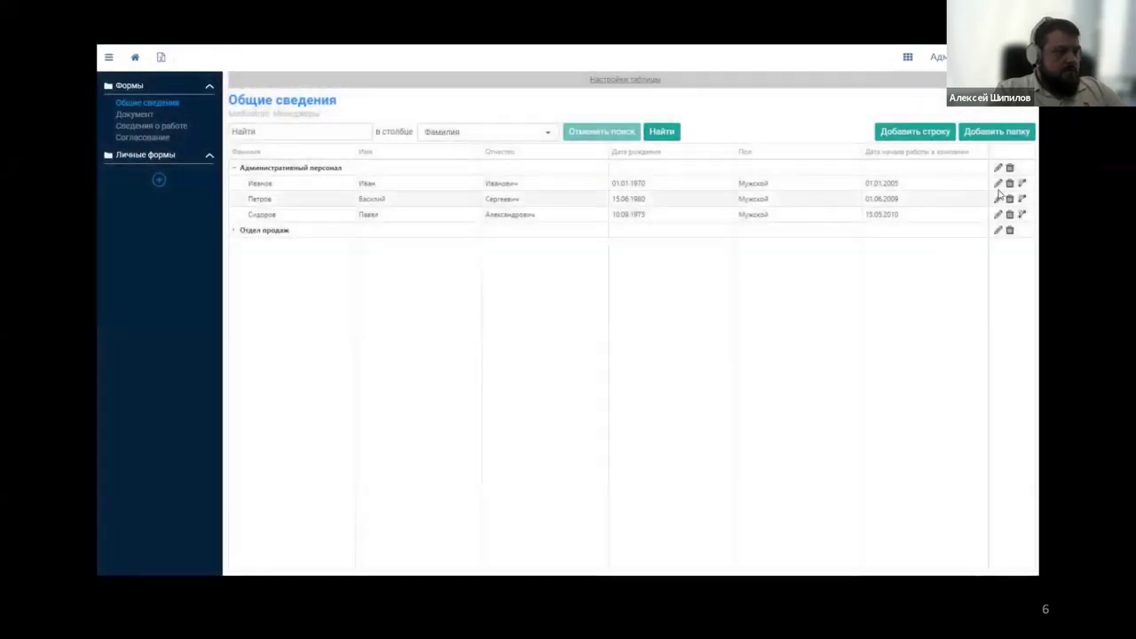
click(998, 183)
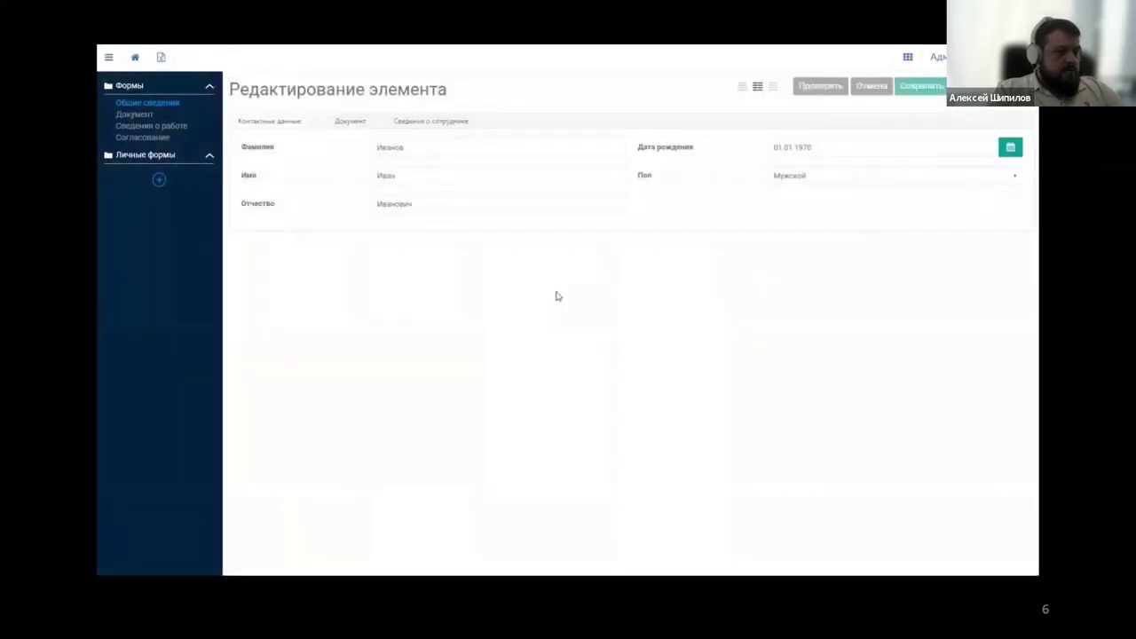
click(349, 128)
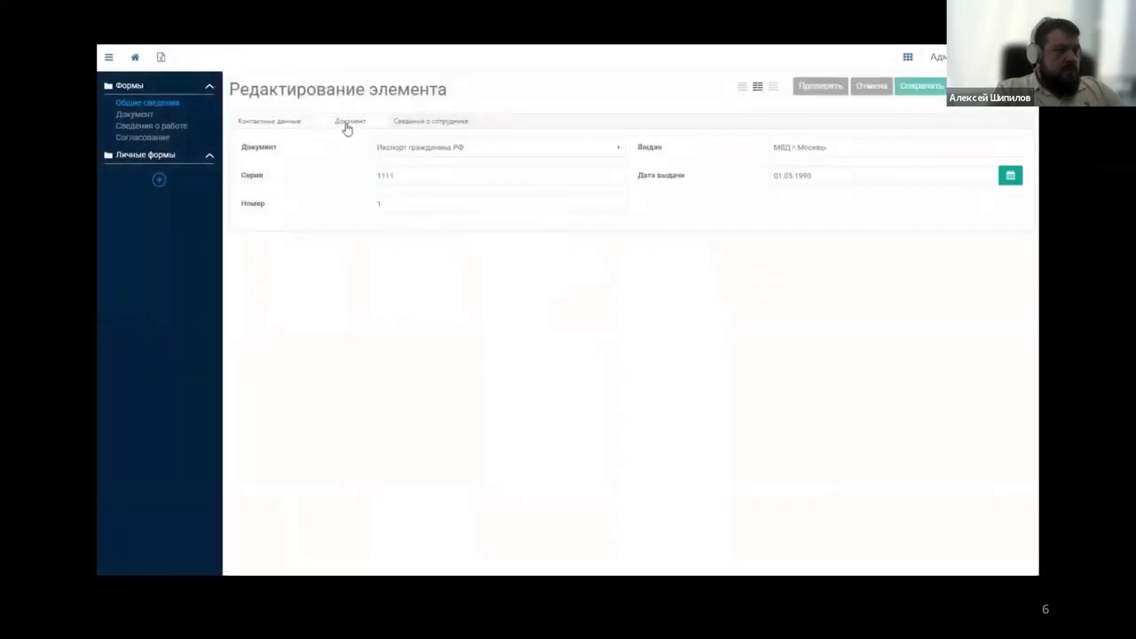
click(433, 122)
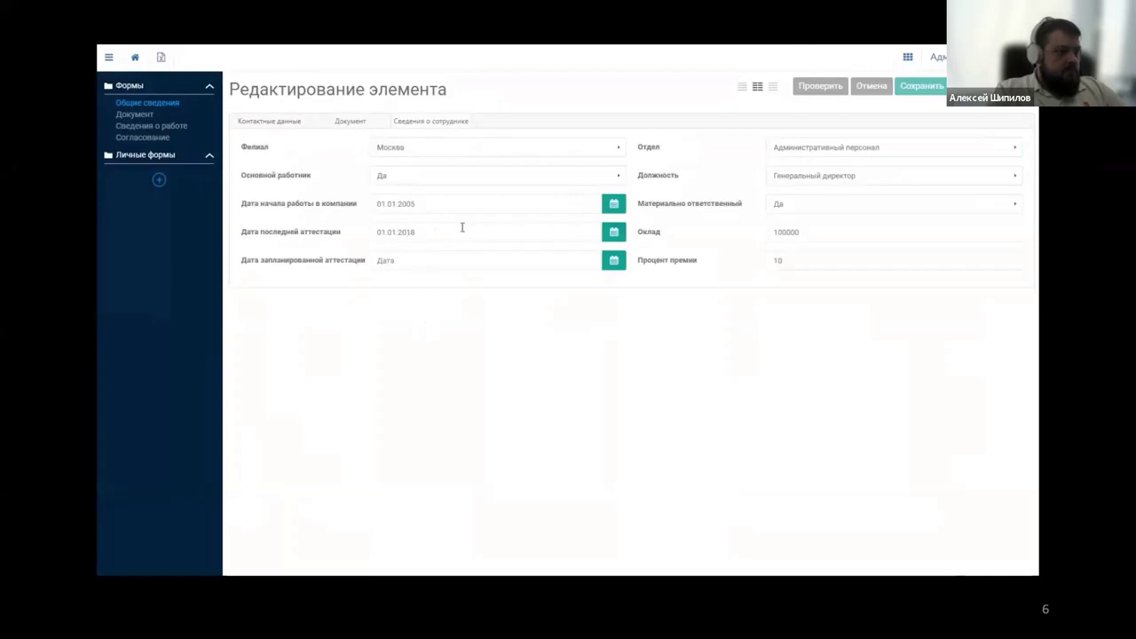
Try setting the record's Дата последней аттестации to today, 02.09.2021, and leave the record without saving.
click(614, 234)
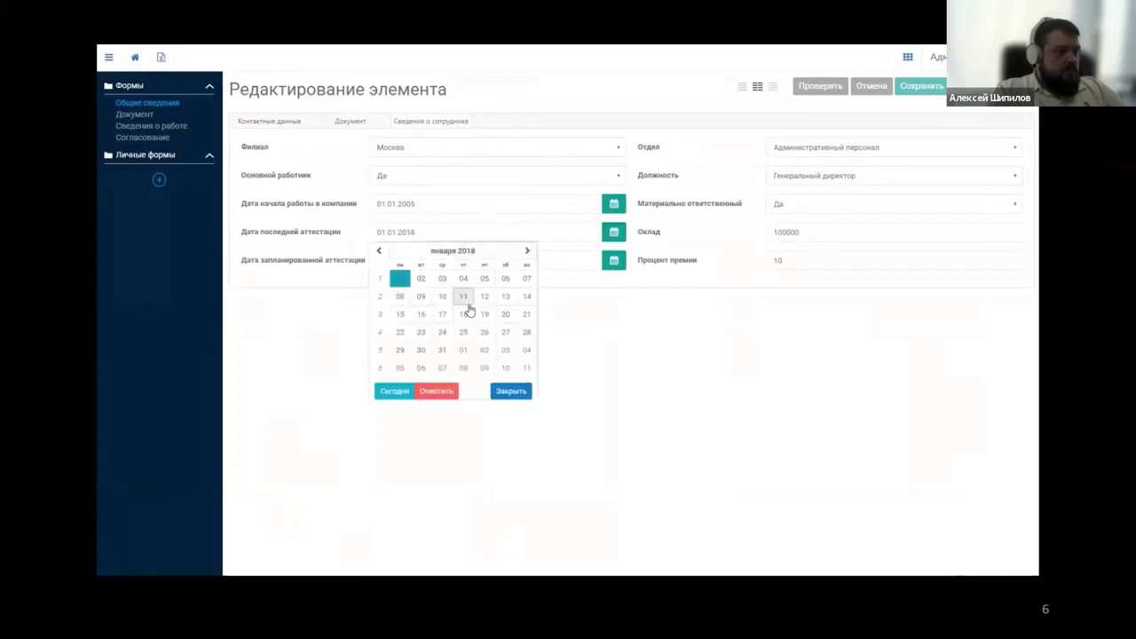
click(473, 253)
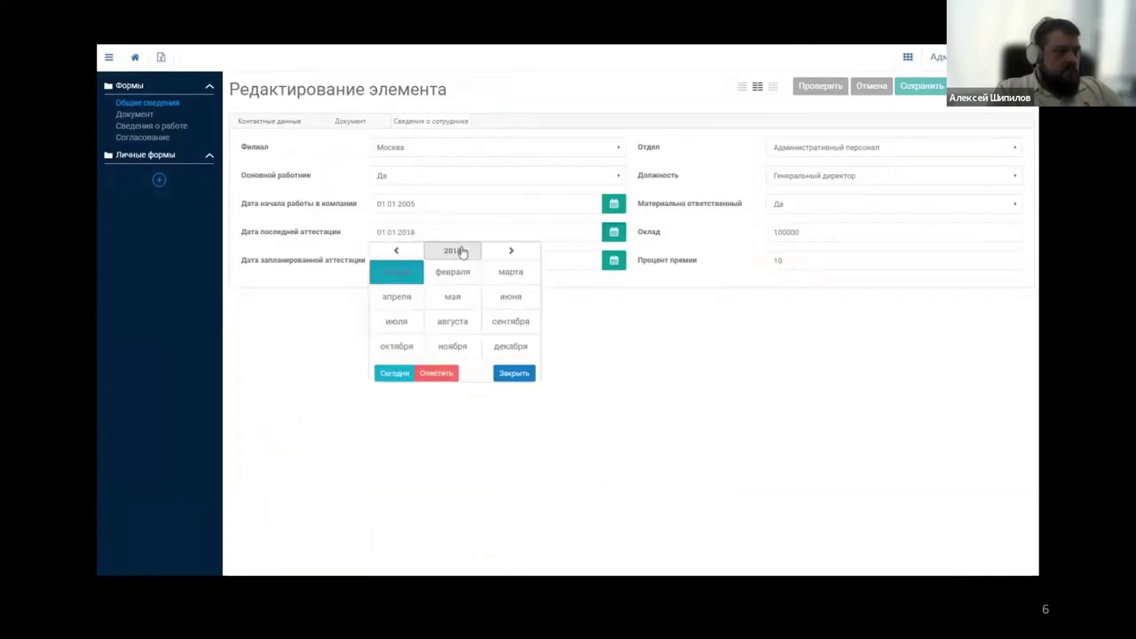
click(396, 373)
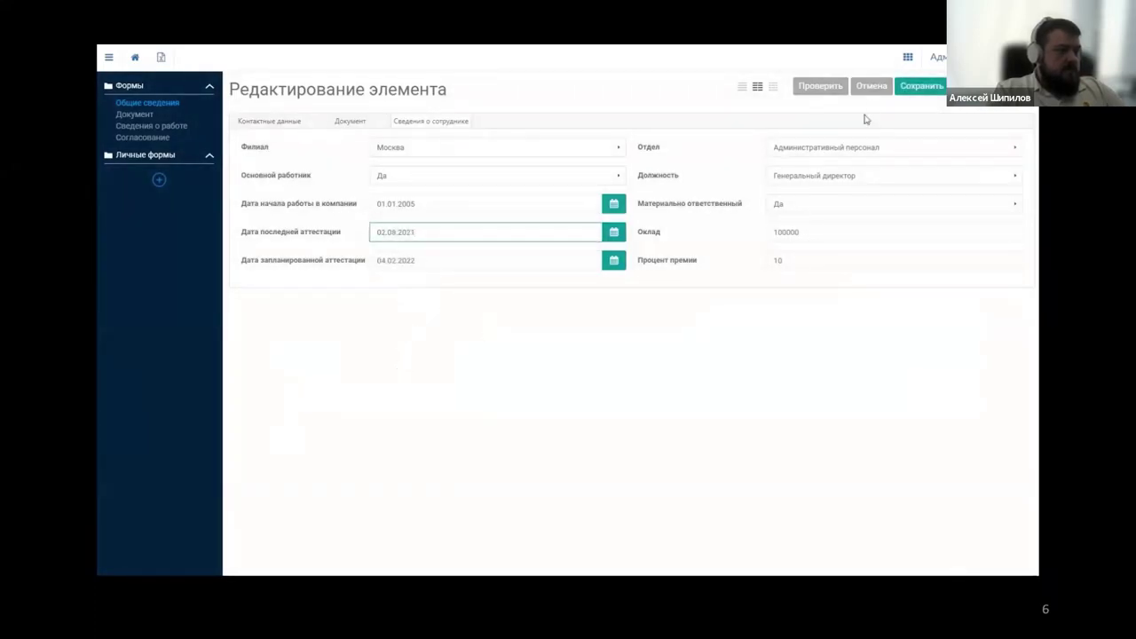
click(863, 86)
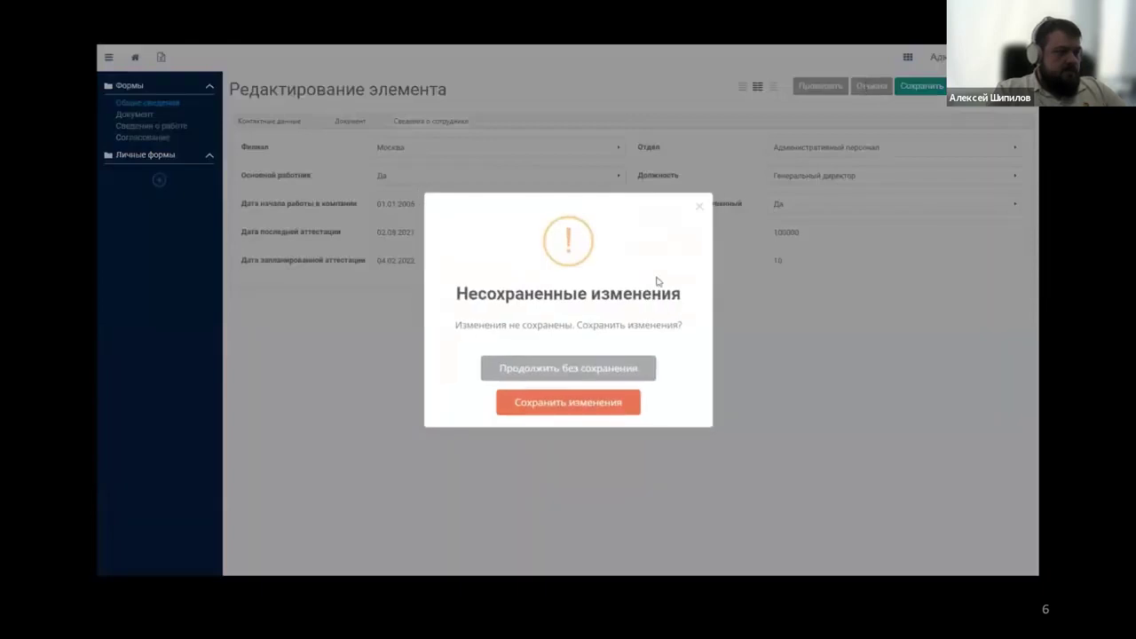
click(612, 367)
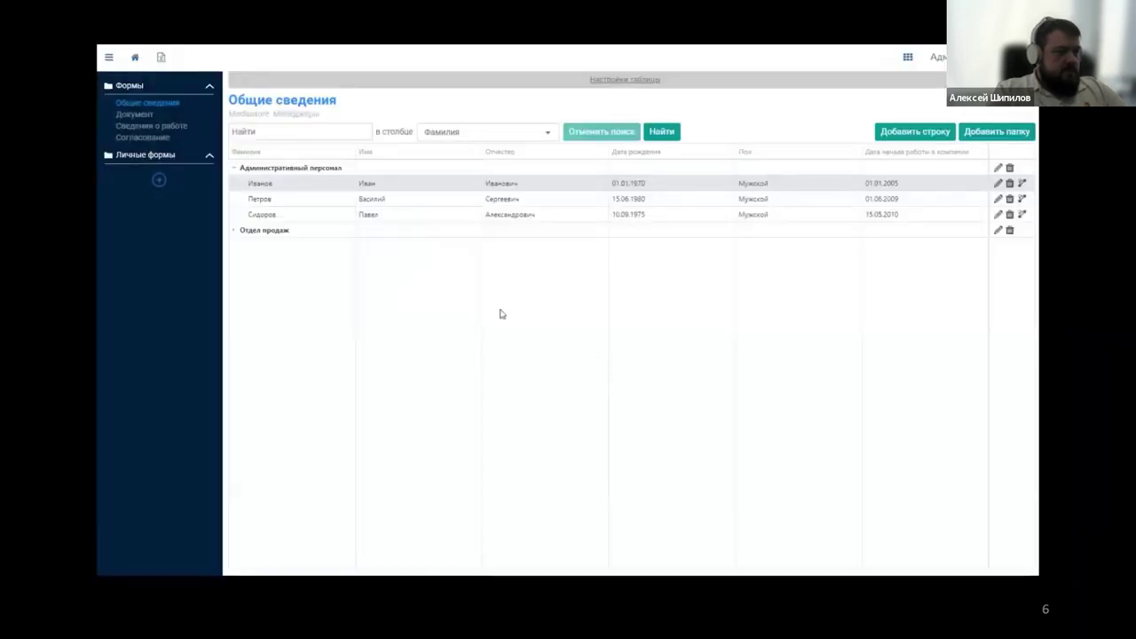
Open the Согласование form, expand Отдел продаж, and move the first administrative employee's approval status to Заполнено.
click(153, 139)
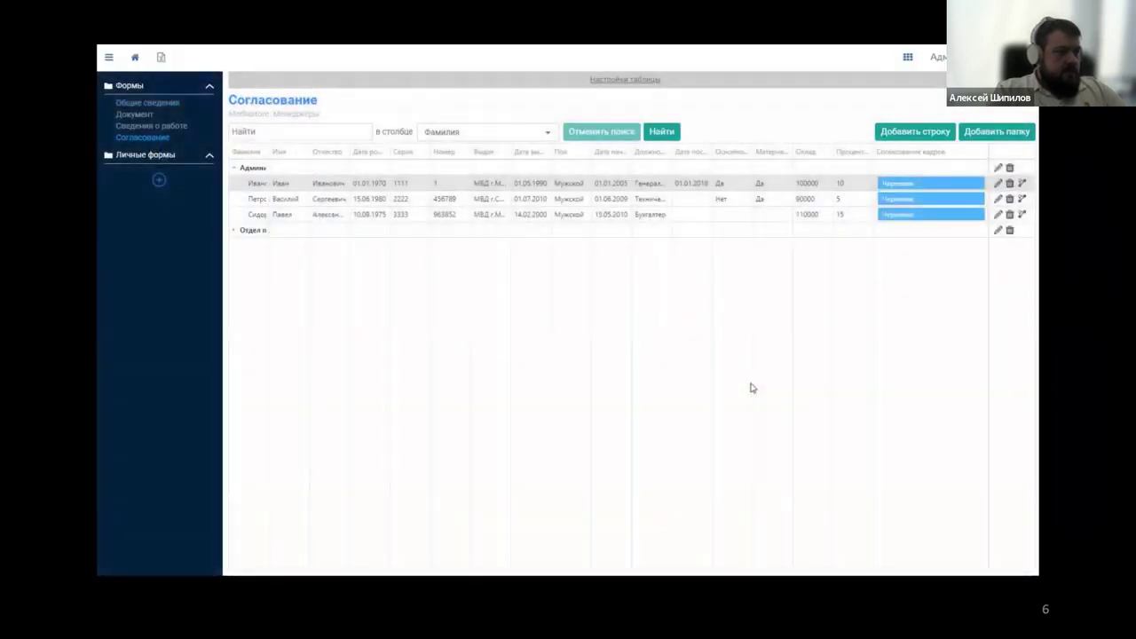
click(235, 232)
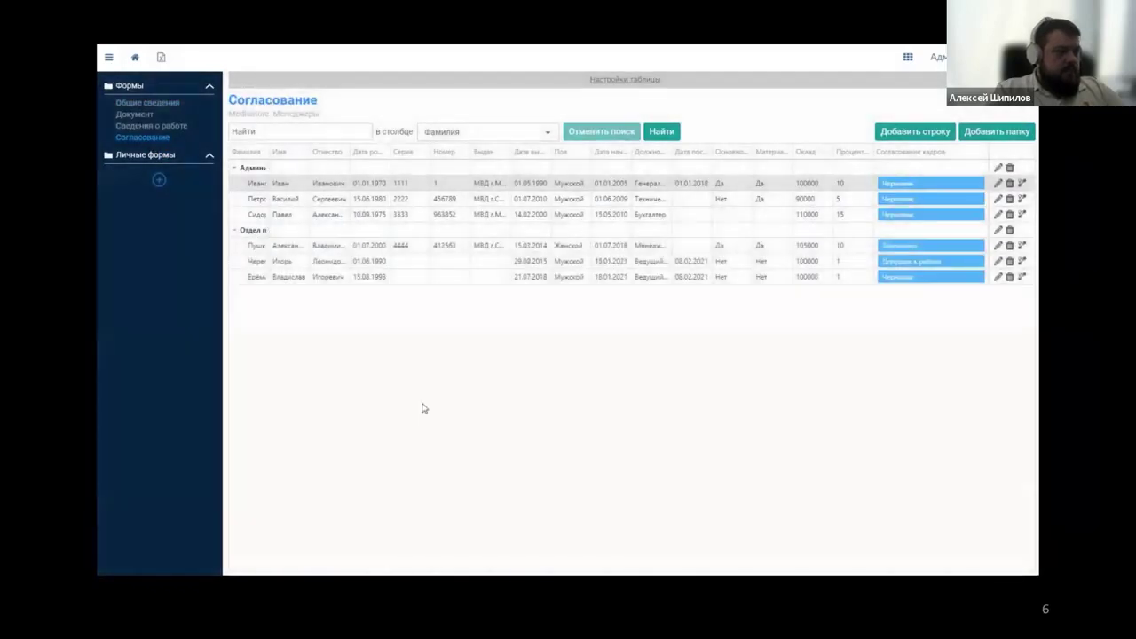
click(941, 185)
click(668, 197)
click(652, 223)
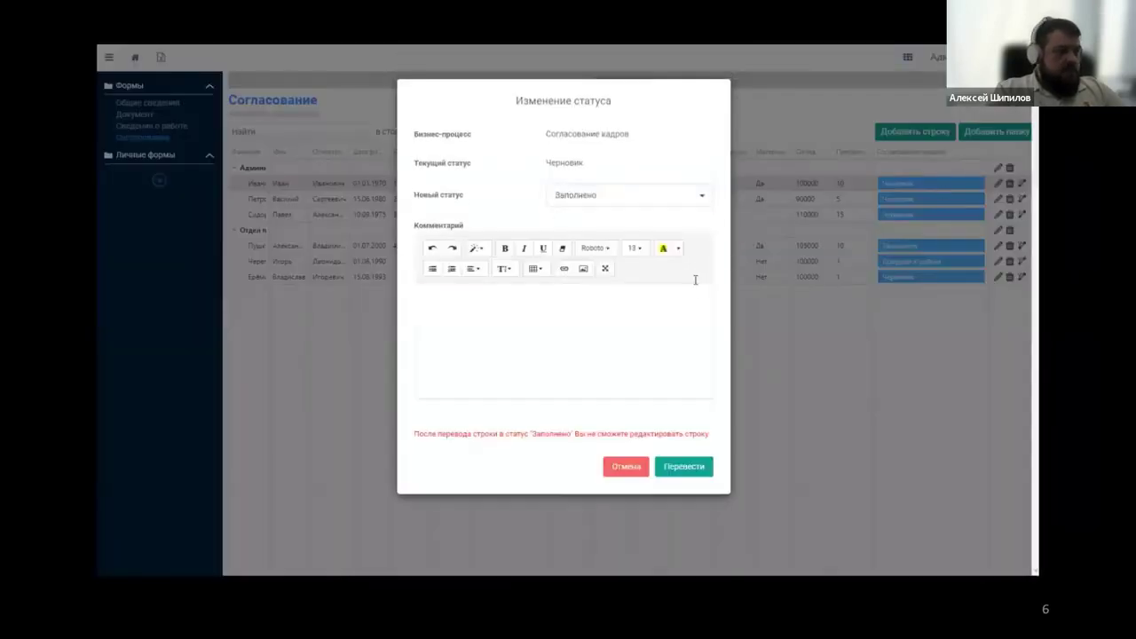
click(689, 460)
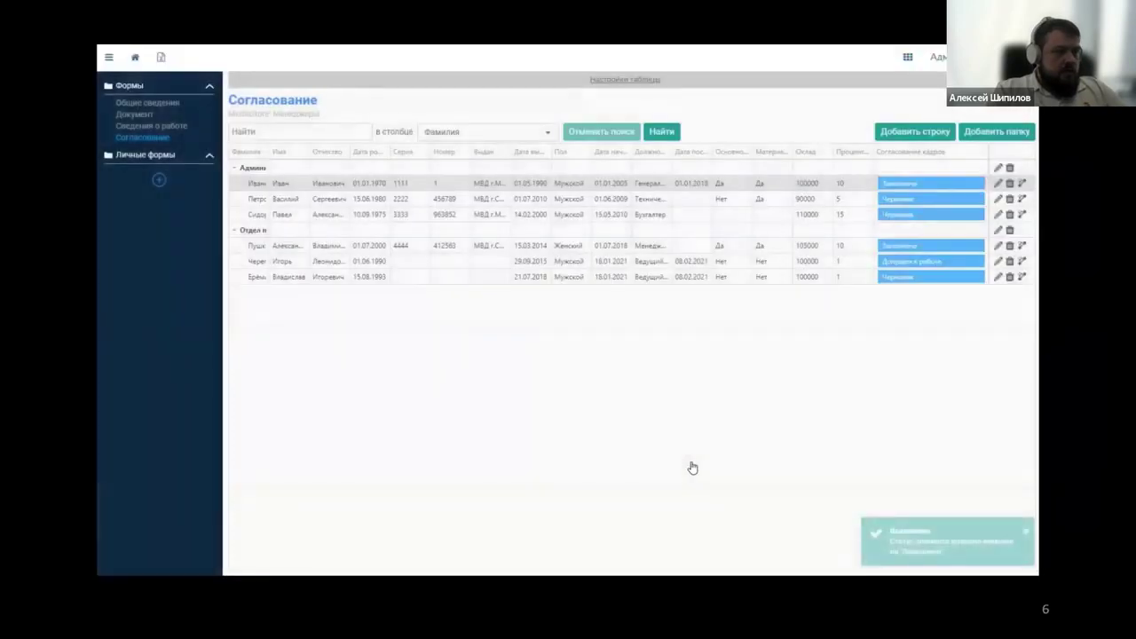
Move the first administrative employee's Согласование кадров status on to Допущен к работе.
click(943, 186)
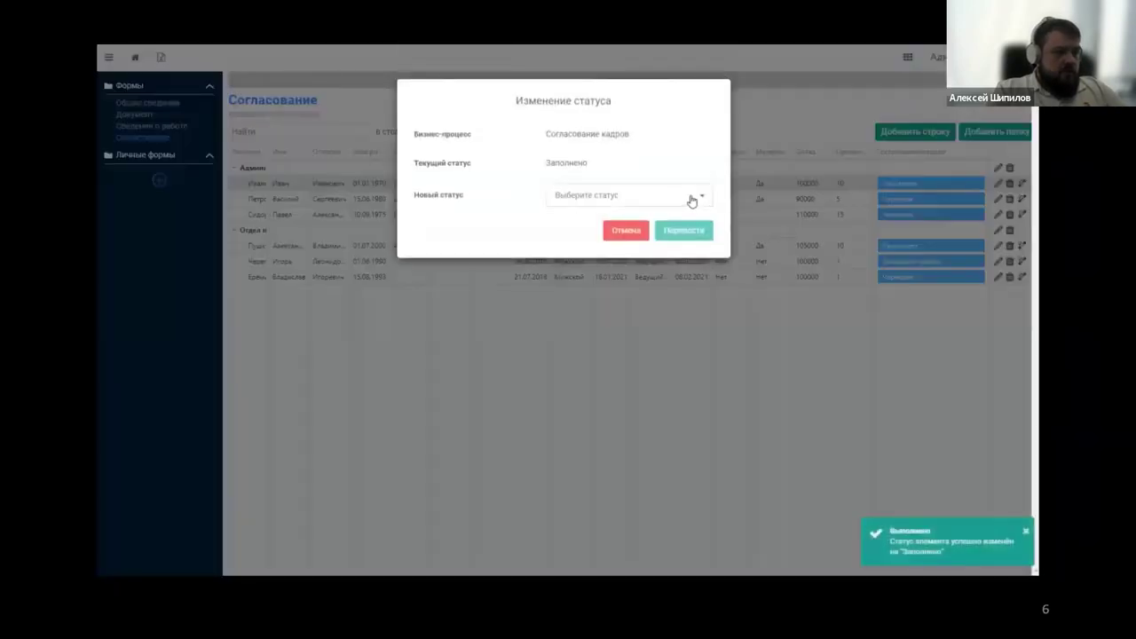
click(692, 197)
click(654, 246)
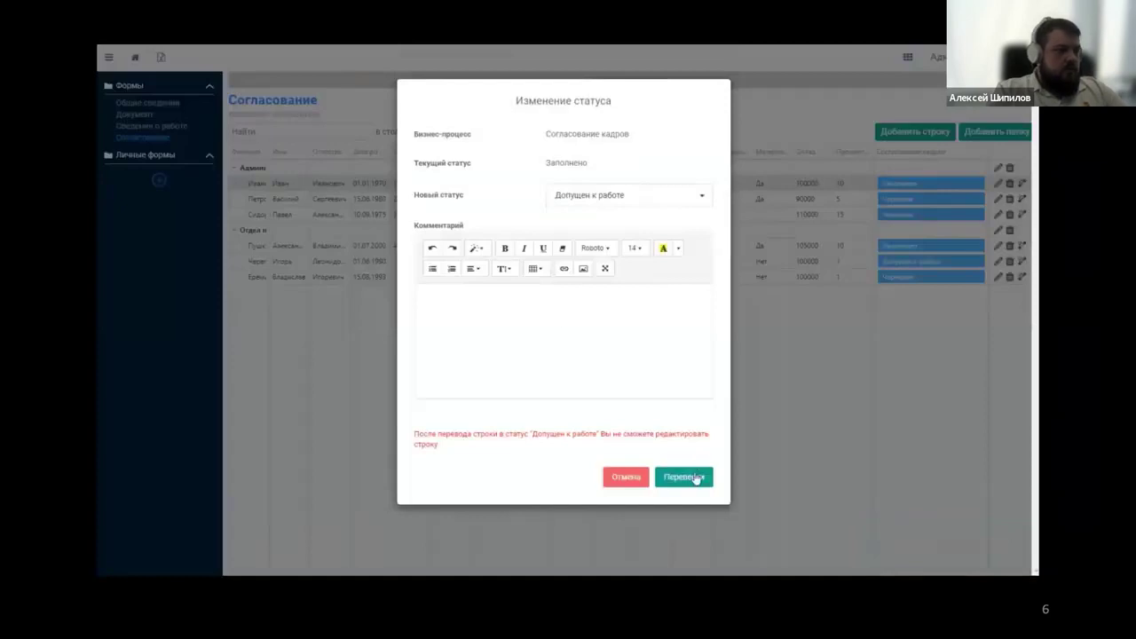
click(696, 476)
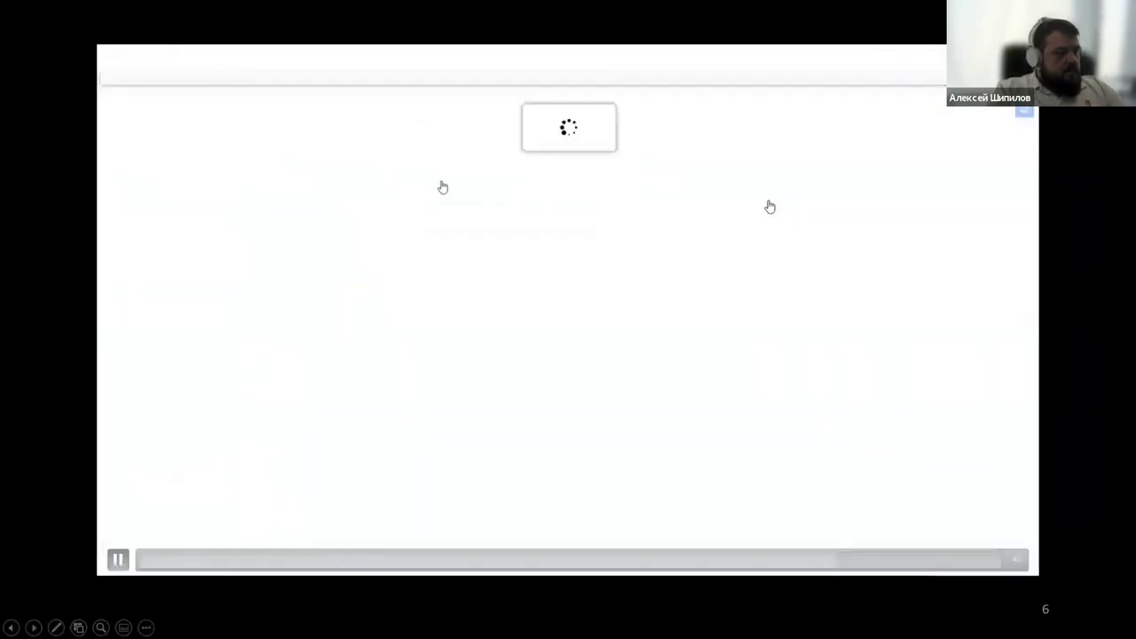
click(770, 207)
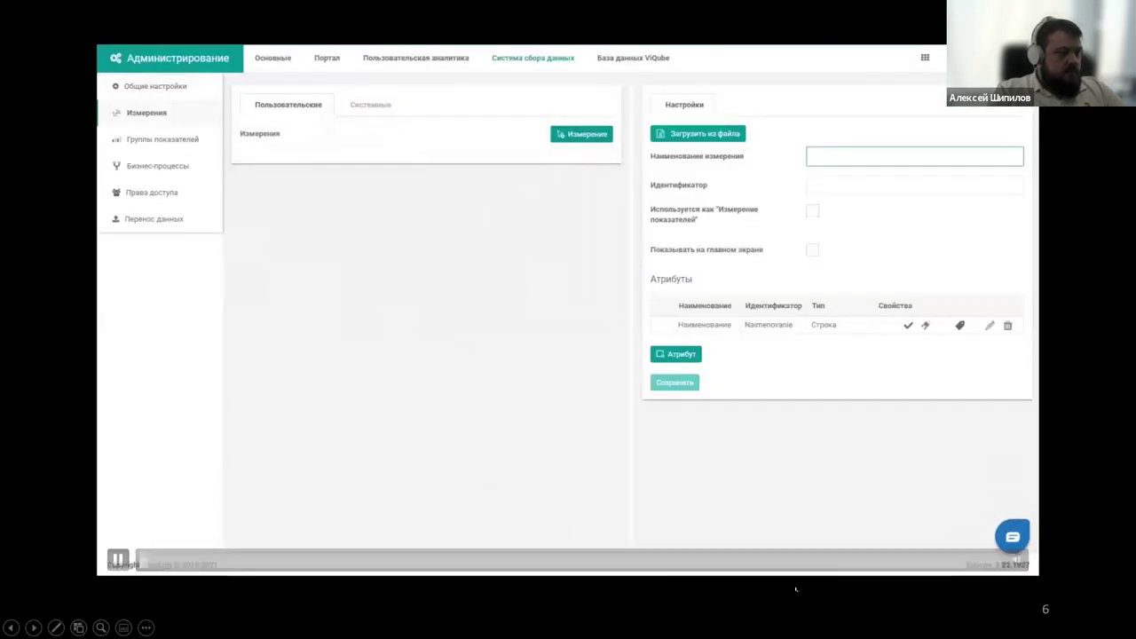
click(621, 559)
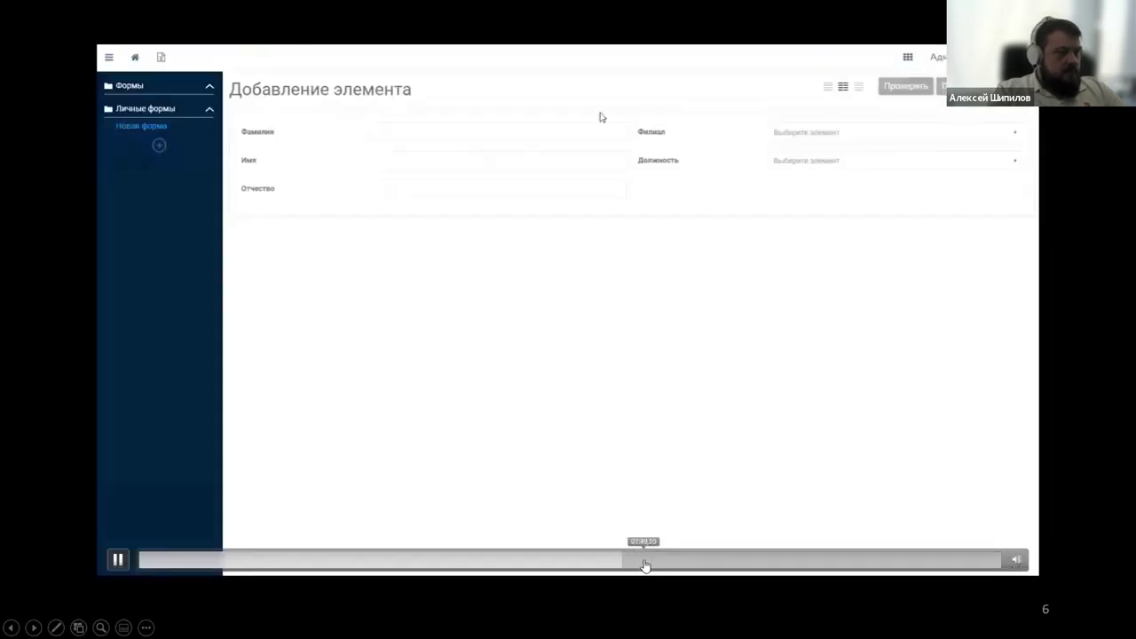
click(695, 562)
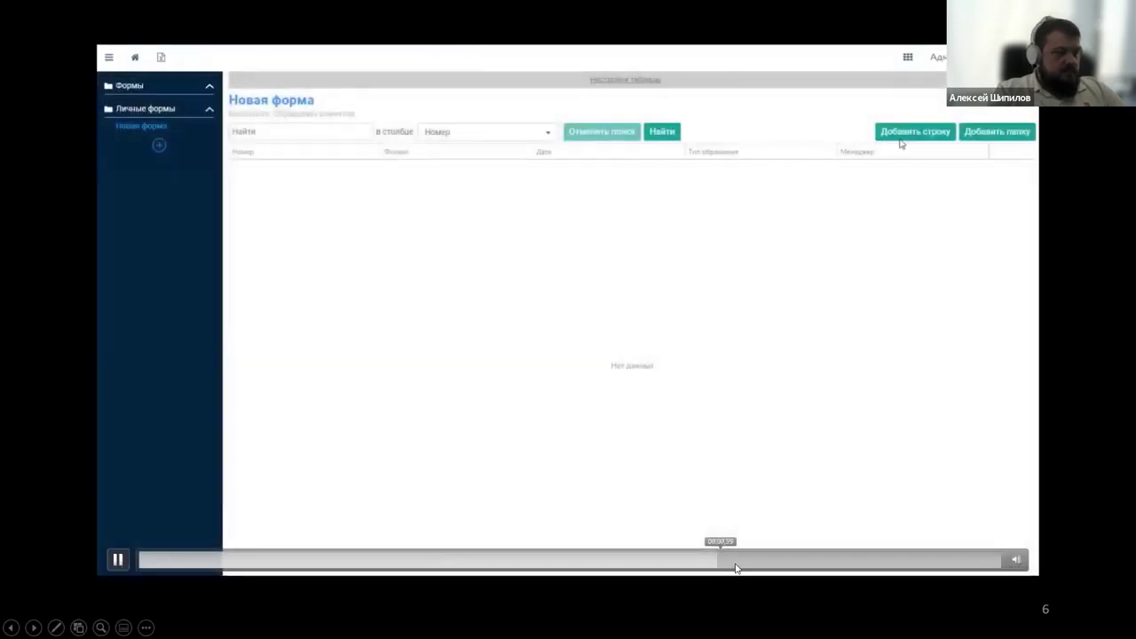
click(735, 565)
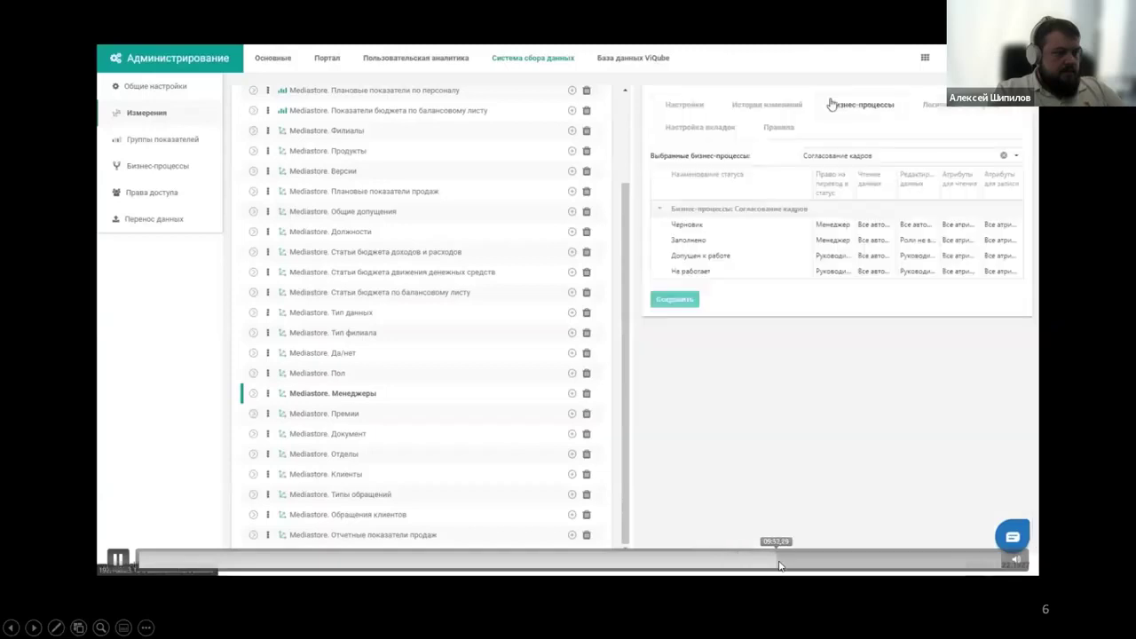
click(781, 565)
drag(814, 557, 848, 562)
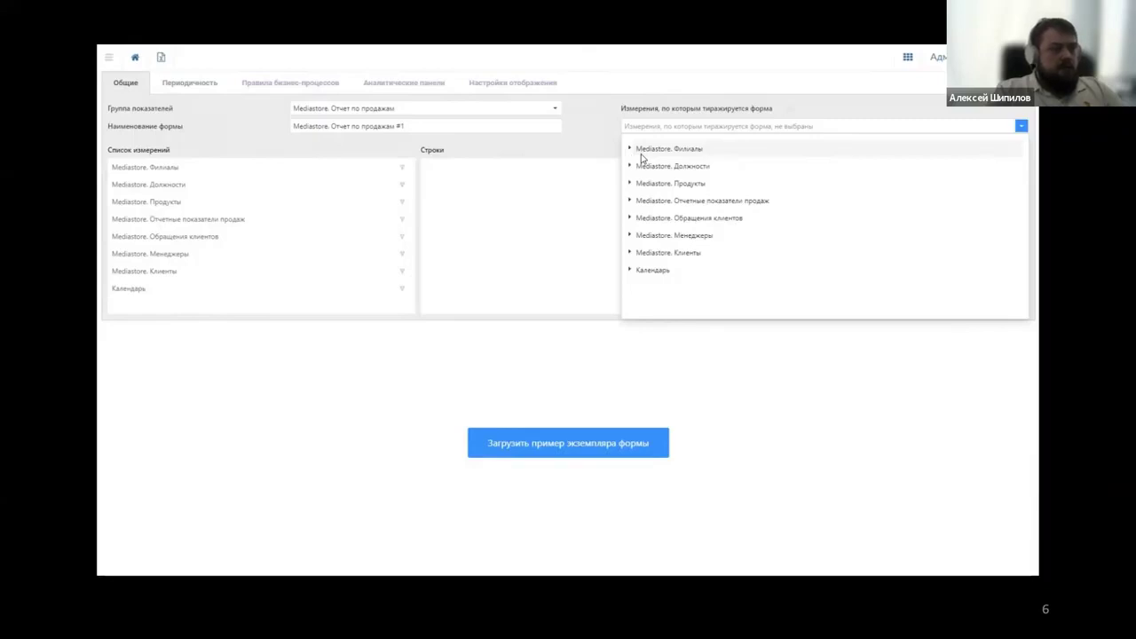
Open the Москва instance of Mediastore. Отчет по продажам #1 for 28 июля 2021 and examine its table.
click(497, 210)
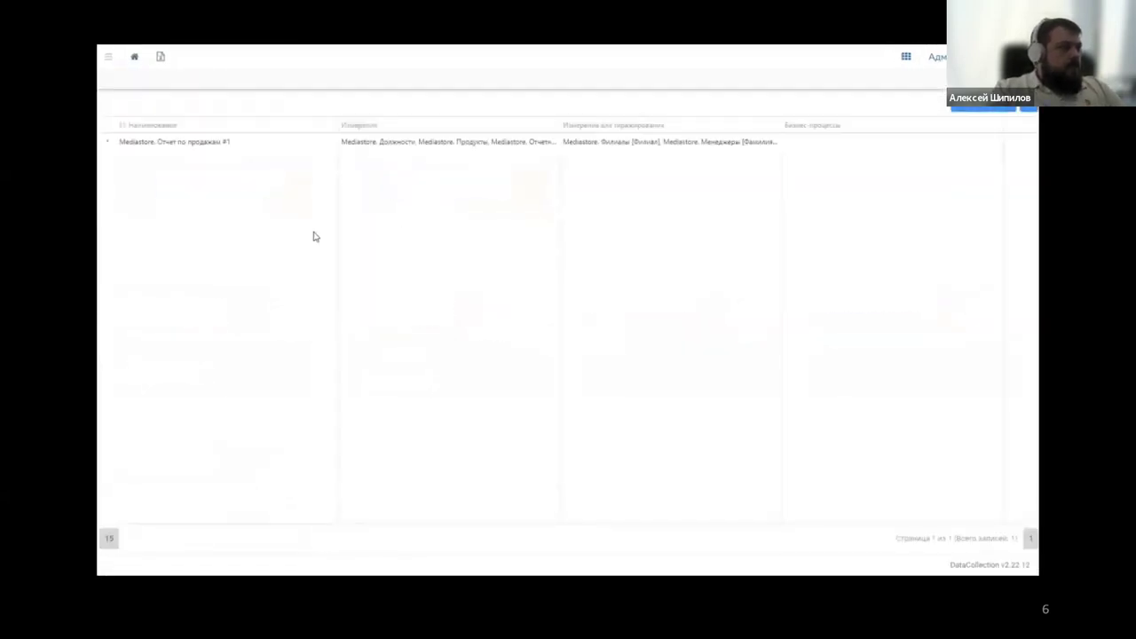
click(107, 143)
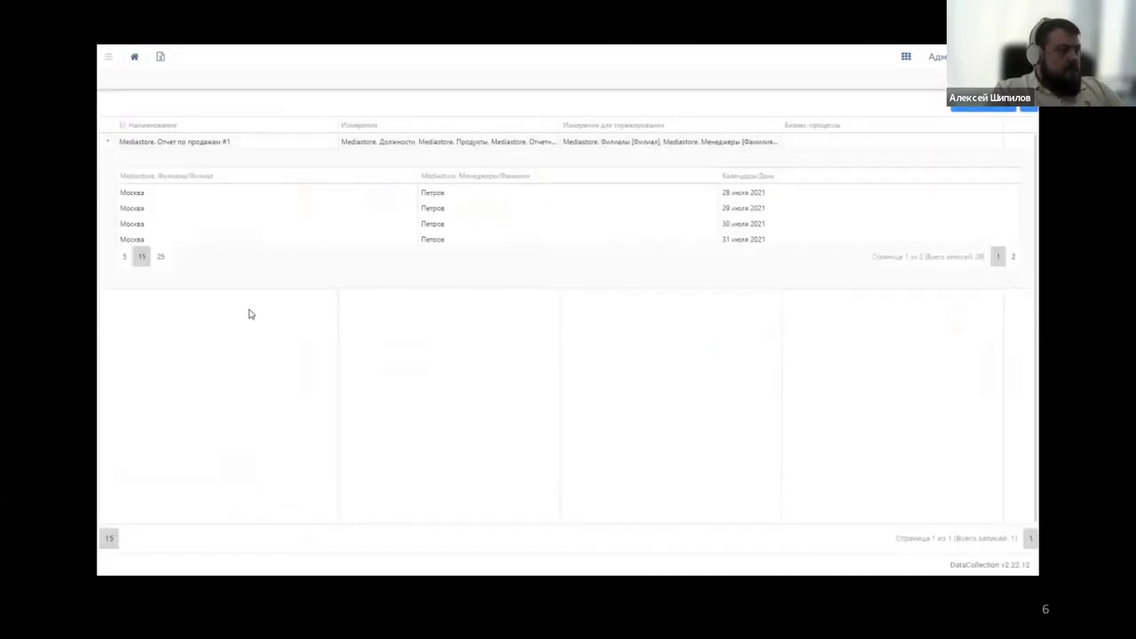
click(292, 194)
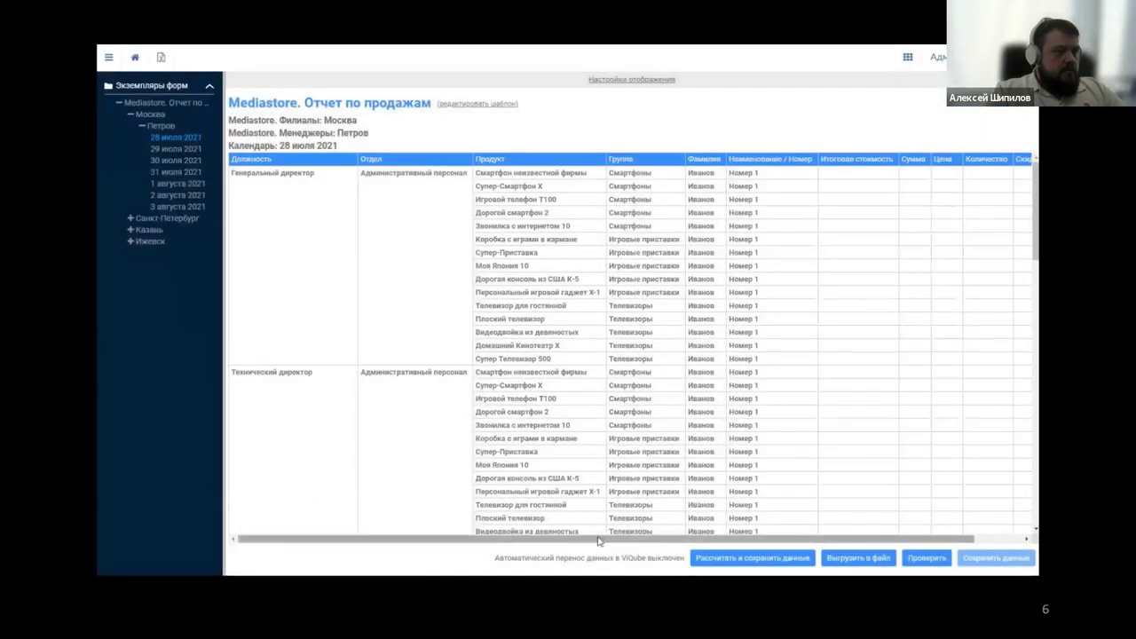
drag(602, 538, 538, 538)
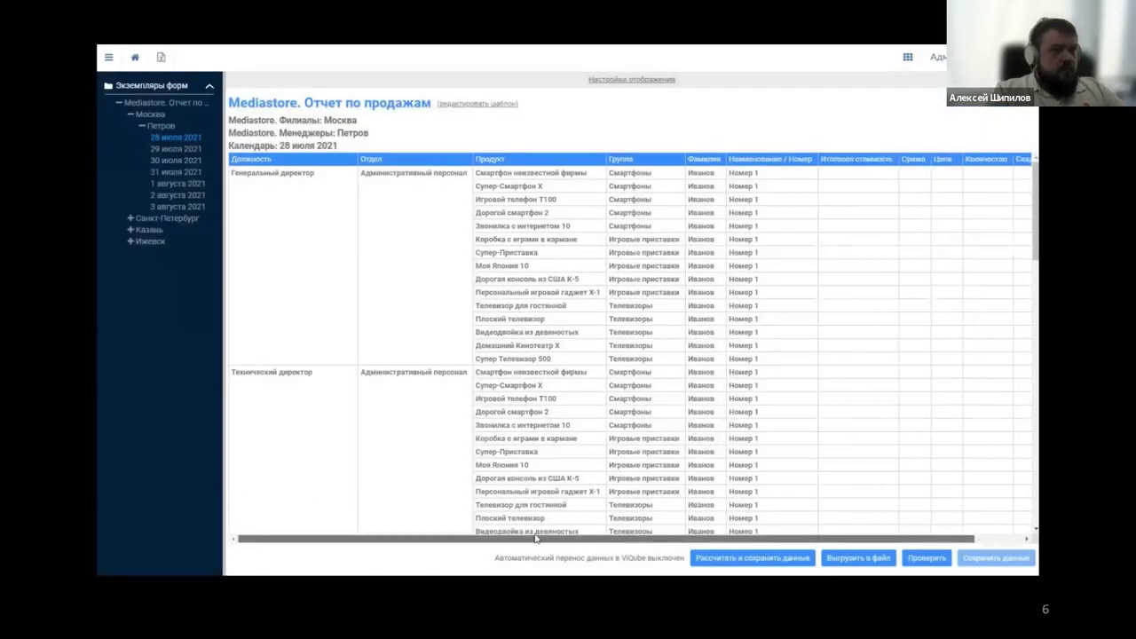
scroll(896, 320, down, 2)
scroll(896, 321, up, 4)
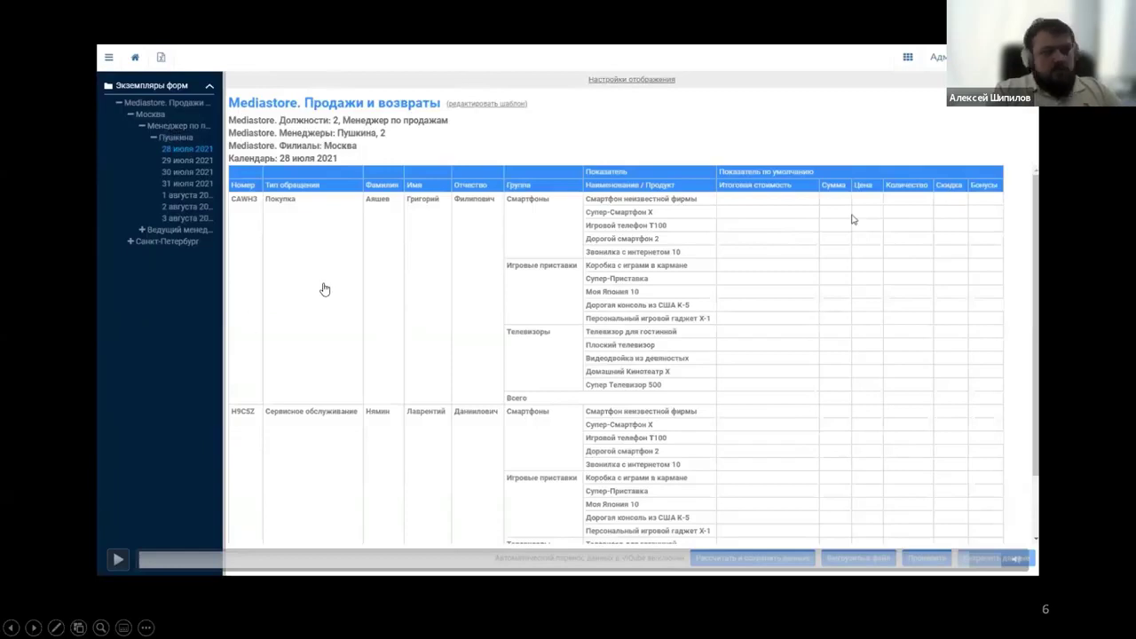
In the Покупка request, enter price 500, quantity 1 and discount 1 for Дорогая консоль из США K-5, and save the data.
click(769, 130)
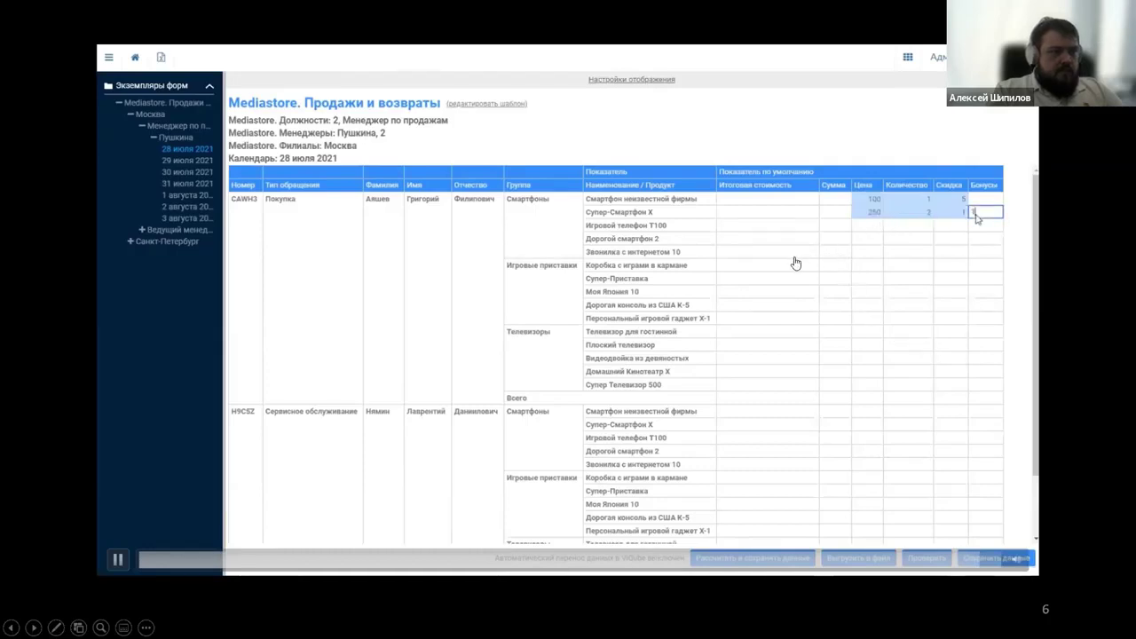
click(865, 306)
text(500)
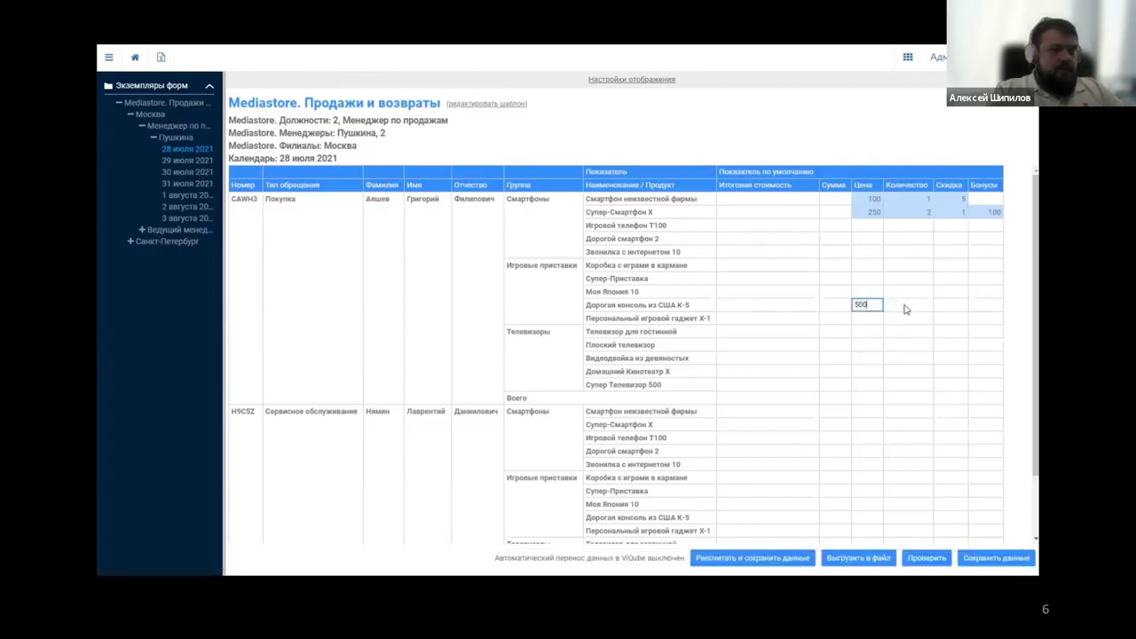
click(900, 307)
text(1)
click(947, 307)
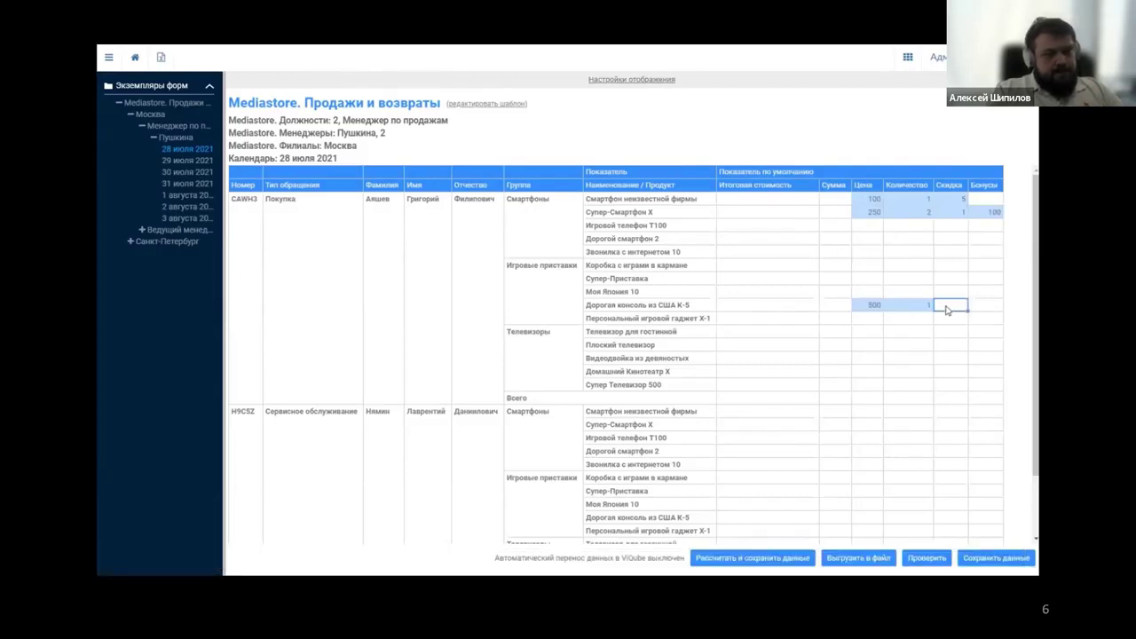
text(1)
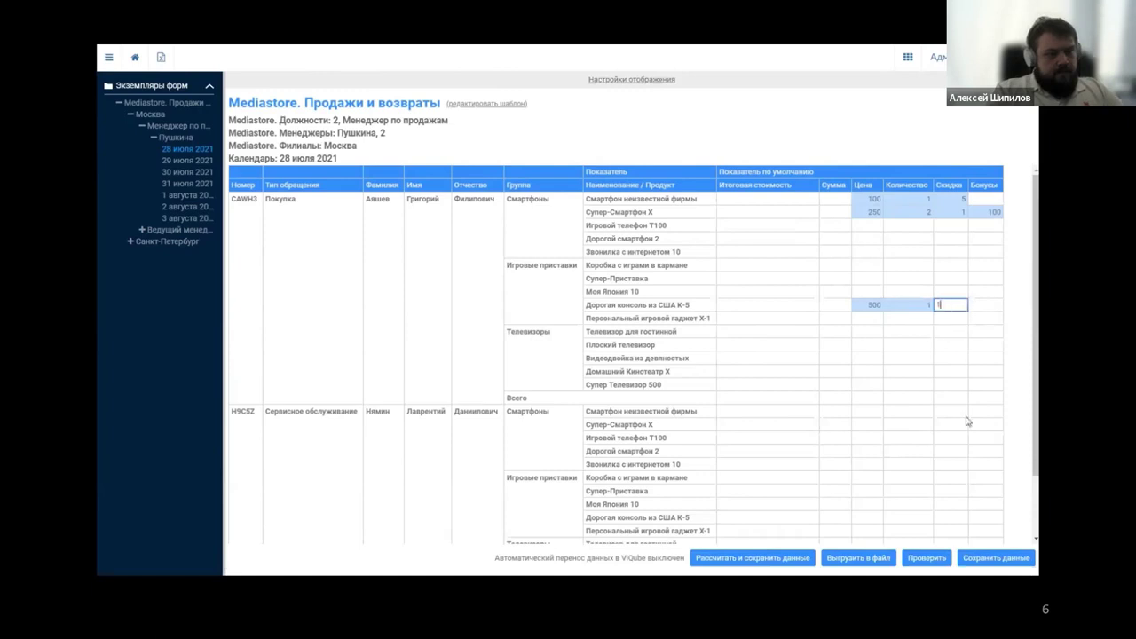
click(1012, 560)
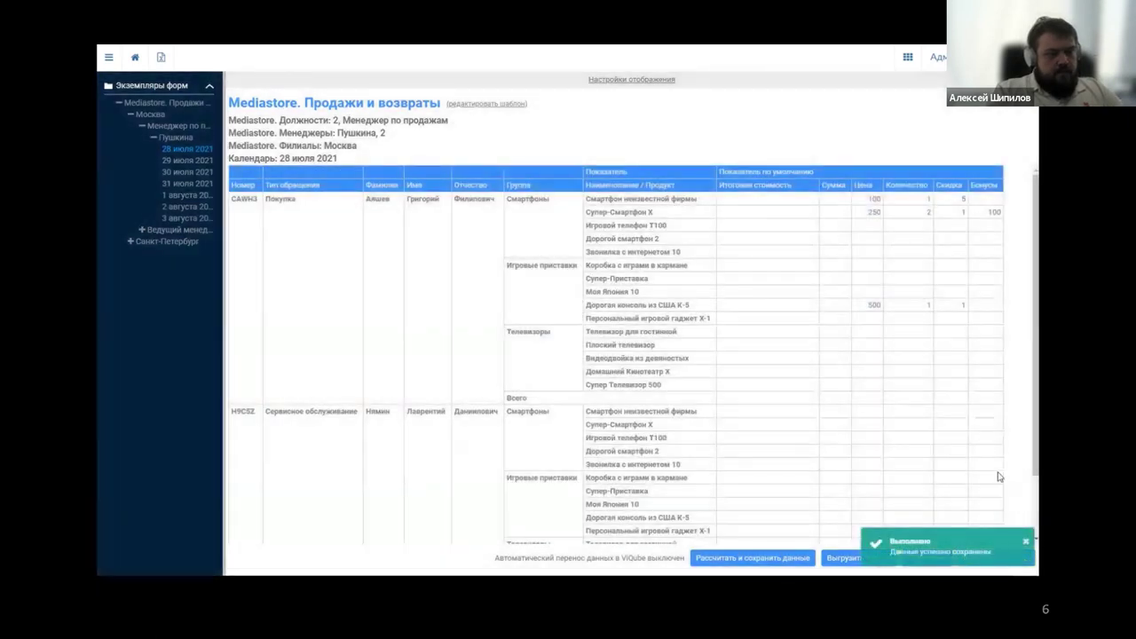
Review the row, column and header display settings of the Mediastore. Продажи и возвраты form, and collapse them without changes.
click(659, 80)
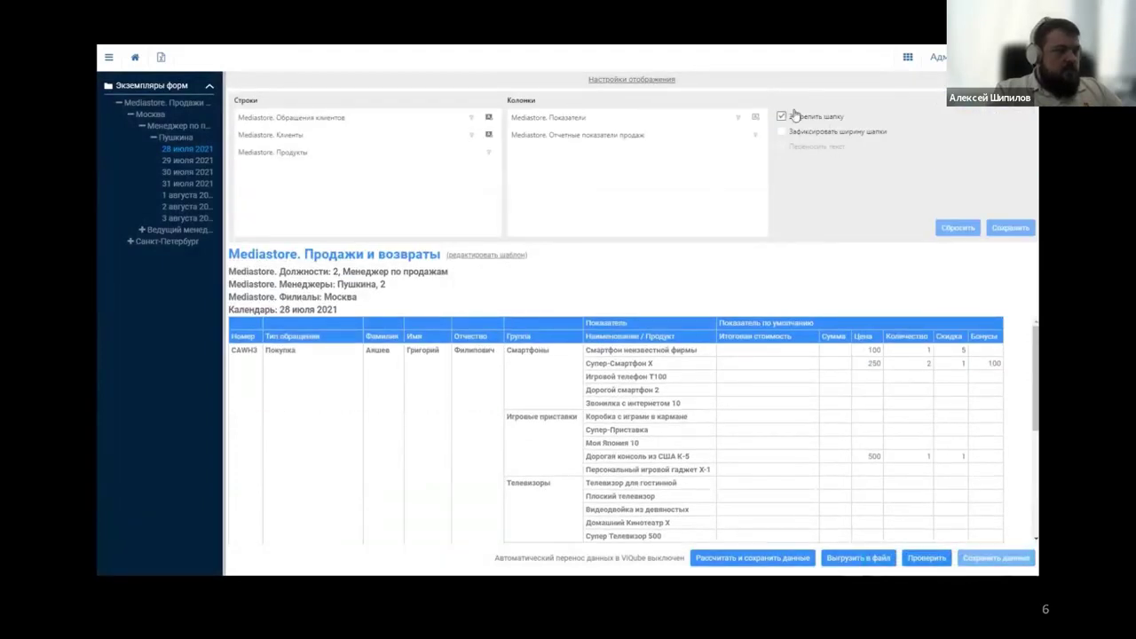
click(665, 81)
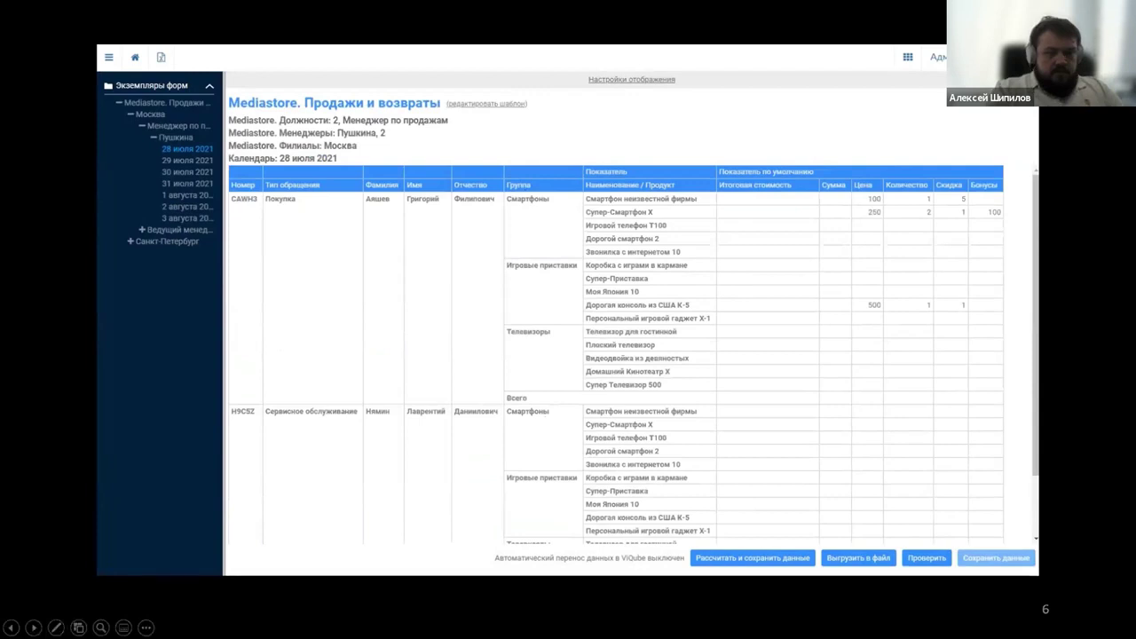
key(Right)
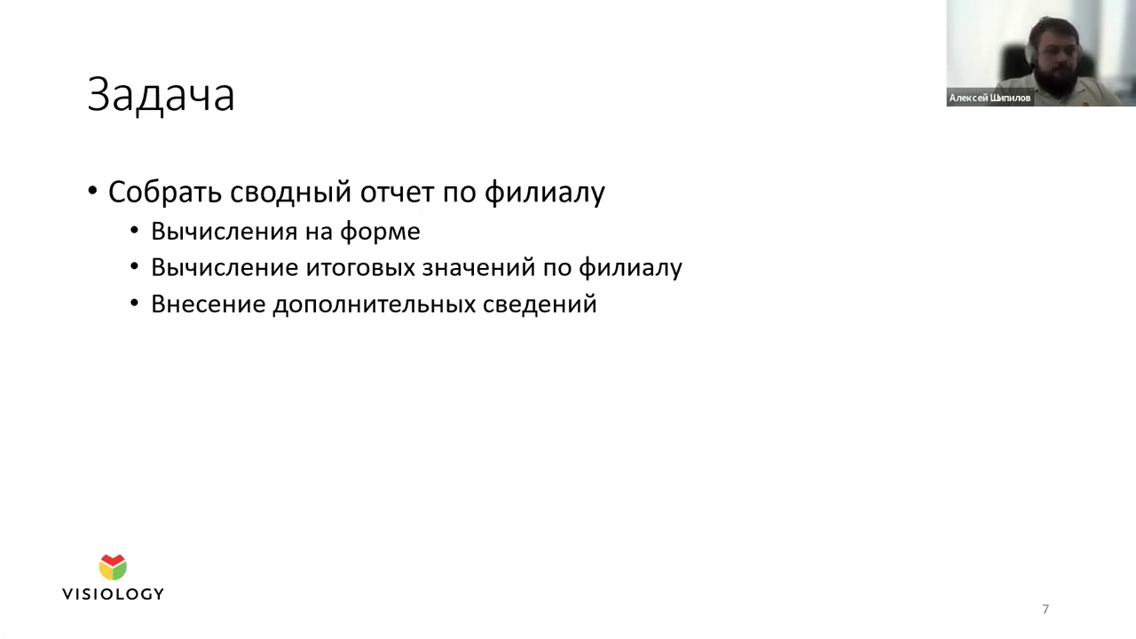
key(Right)
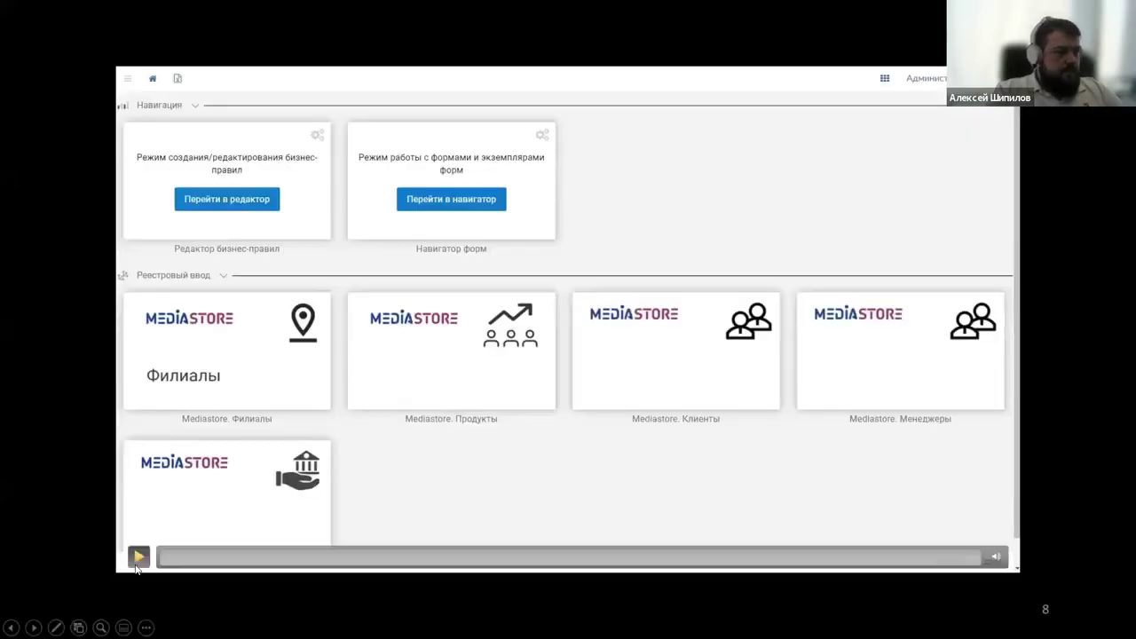
Open the business rules editor and add an active rule Сумма продажи for Mediastore. Отчет по продажам, without dependency calculation and with empty cells as zero.
click(132, 553)
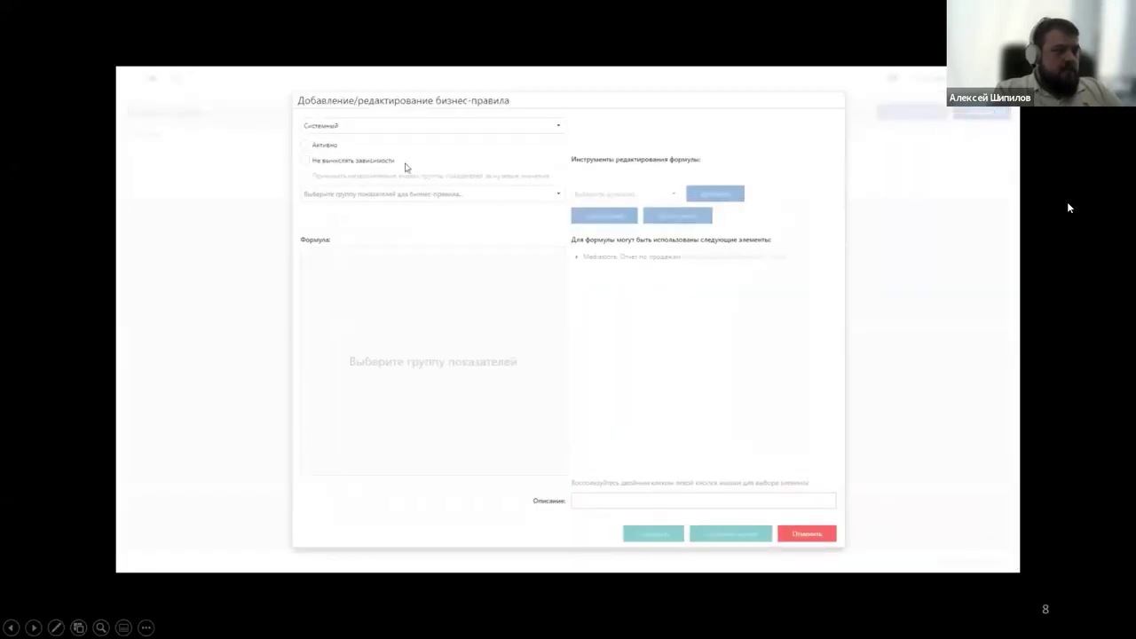
click(228, 424)
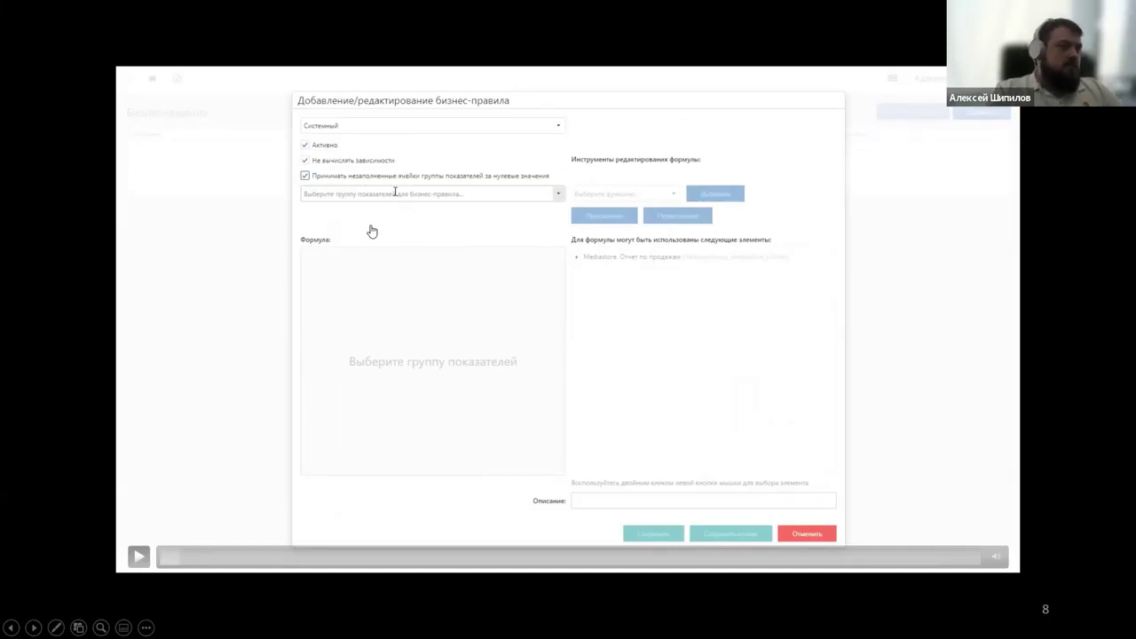
click(443, 240)
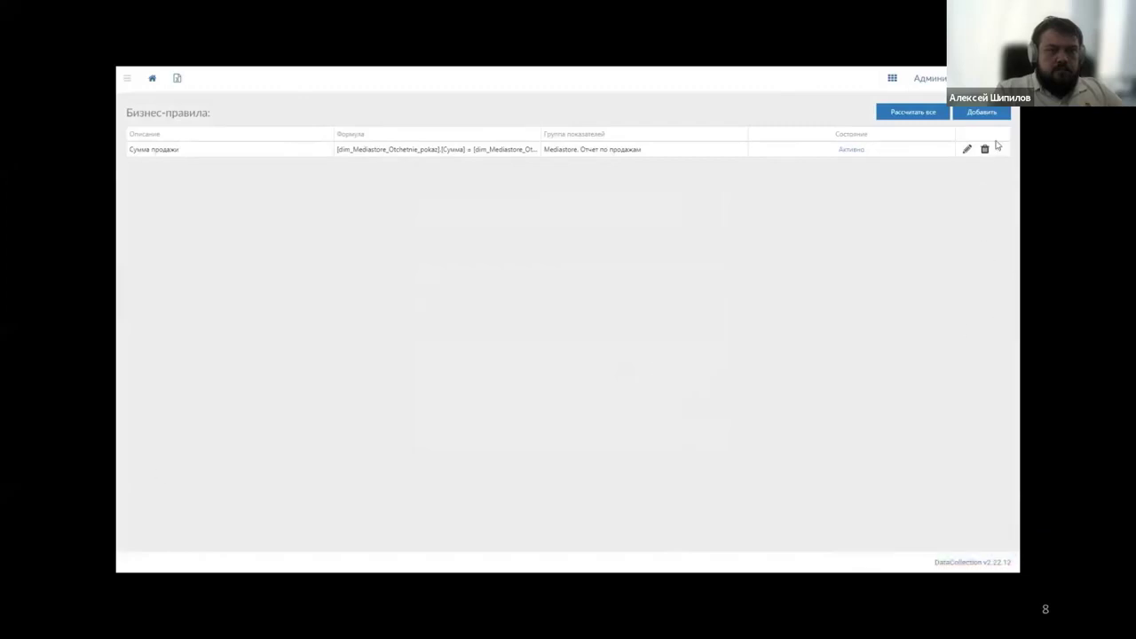
Start another business rule for Mediastore. Отчет по продажам that is active, skips dependency calculation and treats empty cells as zero.
click(986, 112)
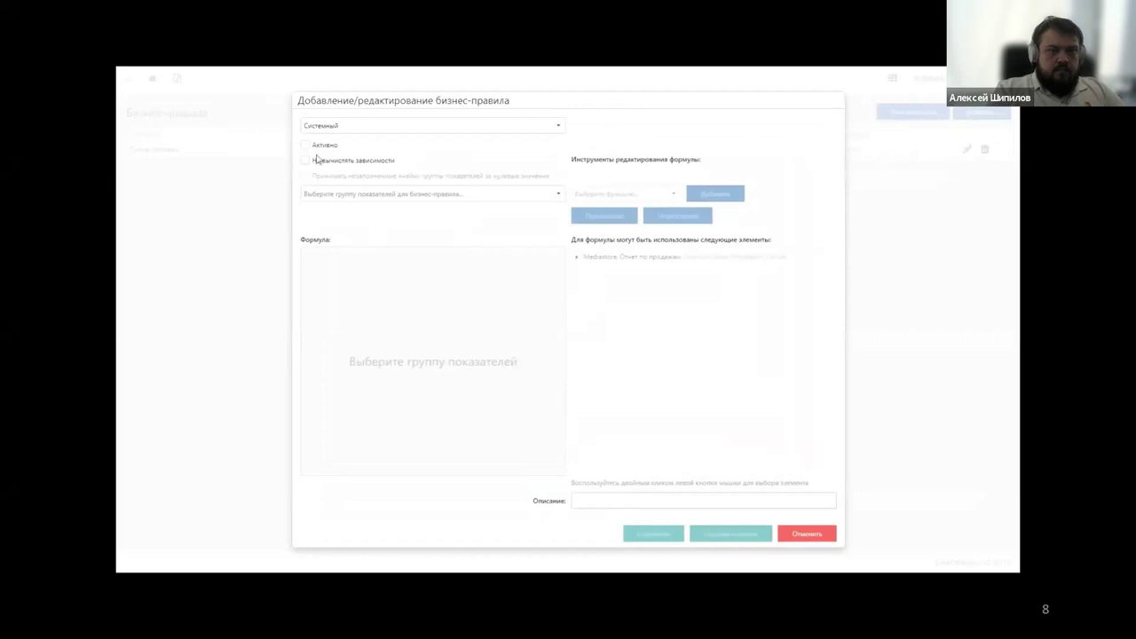
click(330, 146)
click(331, 161)
click(336, 176)
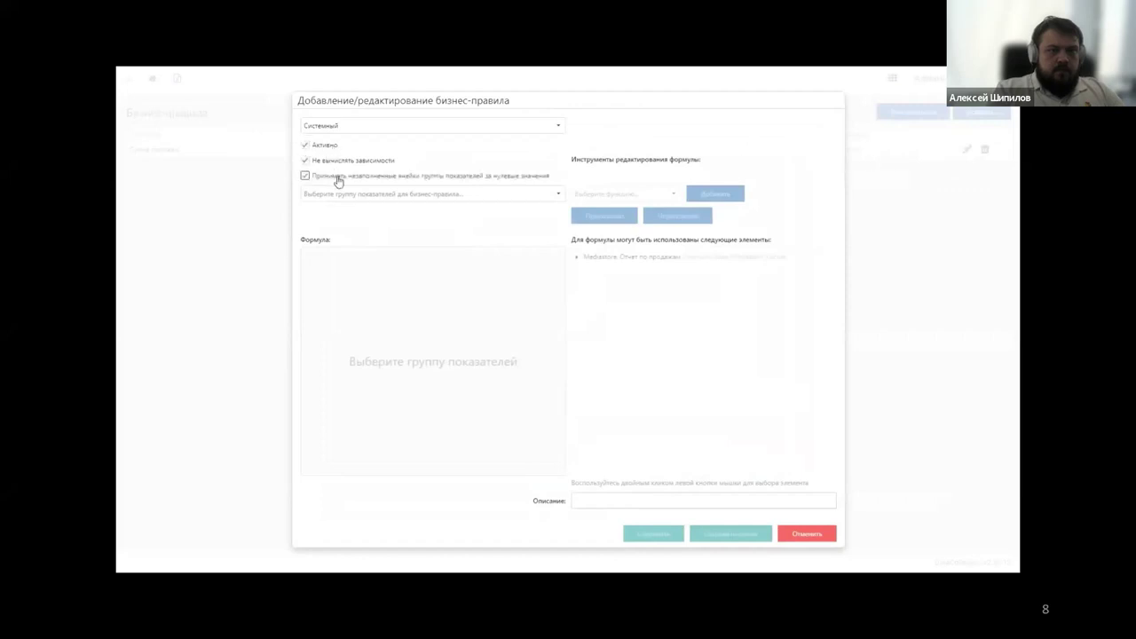
click(480, 193)
click(476, 205)
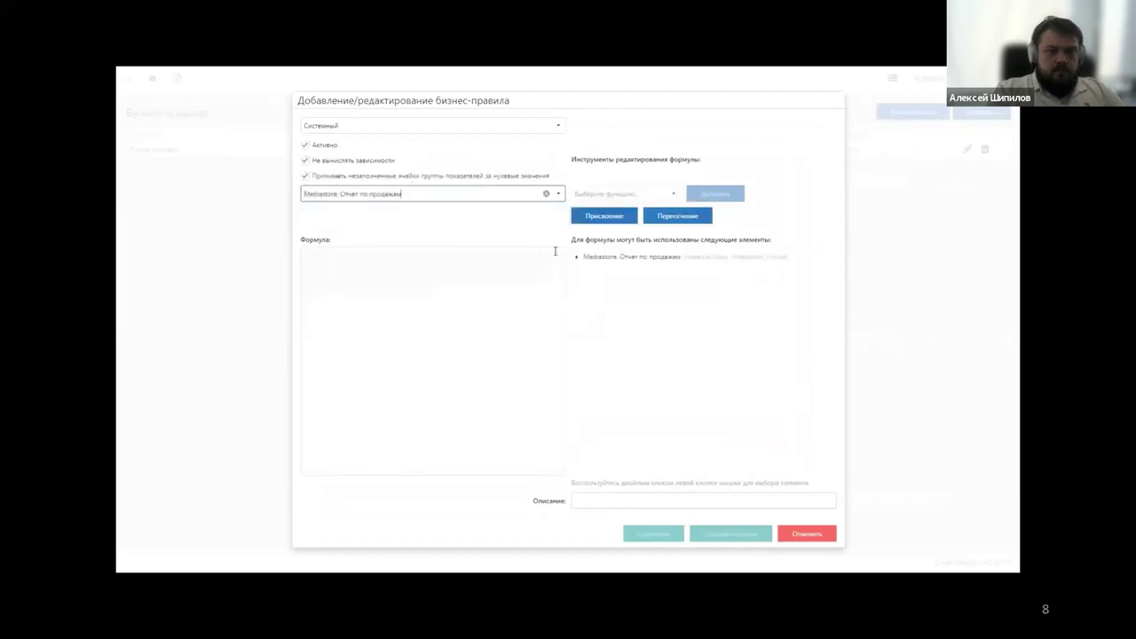
Build the formula Итоговая стоимость = Сумма - Бонусы from the Mediastore. Отчетные показатели продаж elements.
click(574, 259)
click(574, 259)
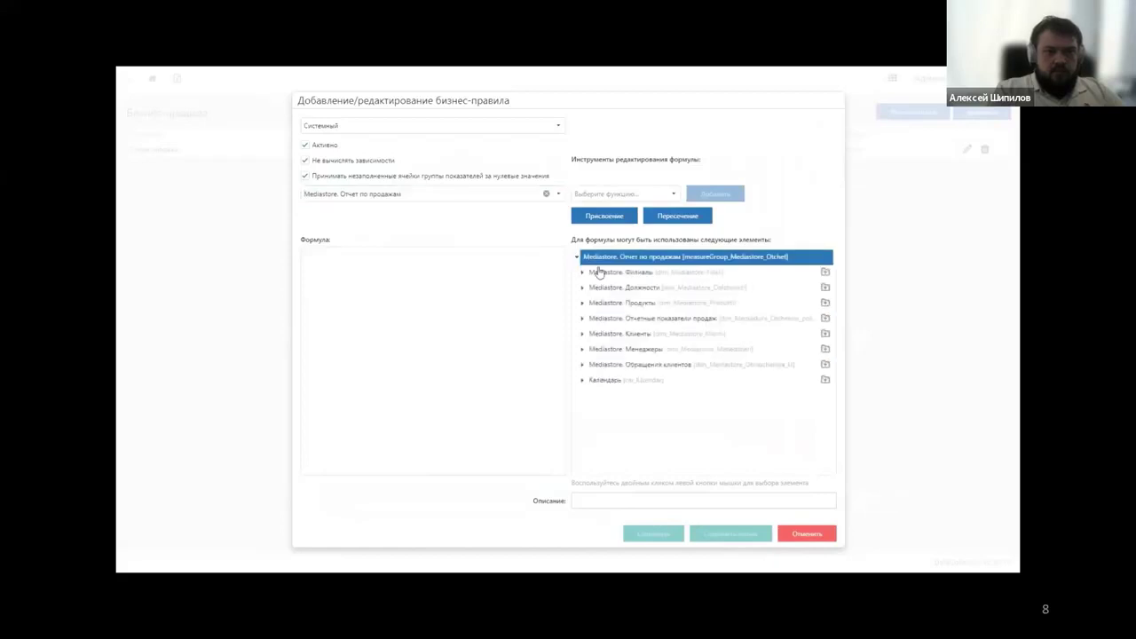
click(583, 322)
double_click(723, 340)
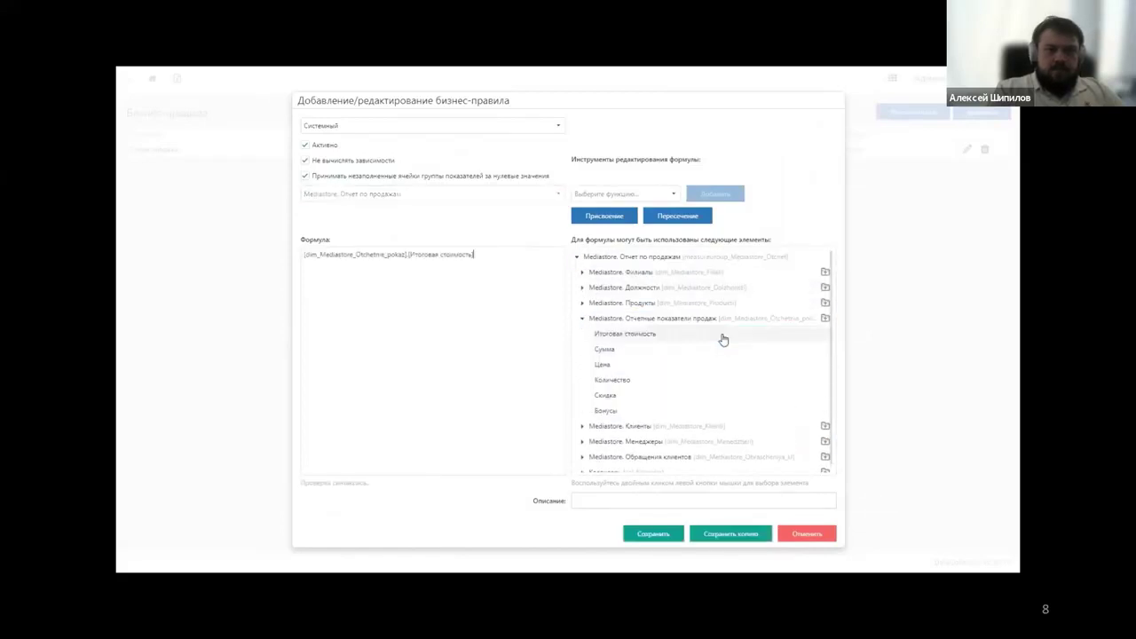
click(622, 216)
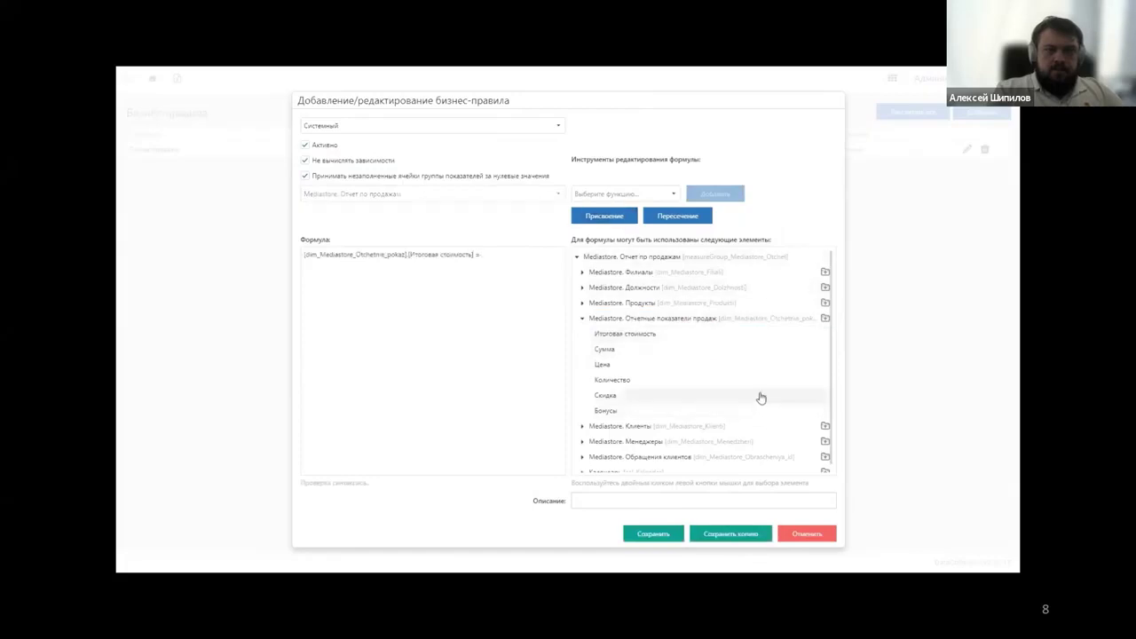
double_click(752, 355)
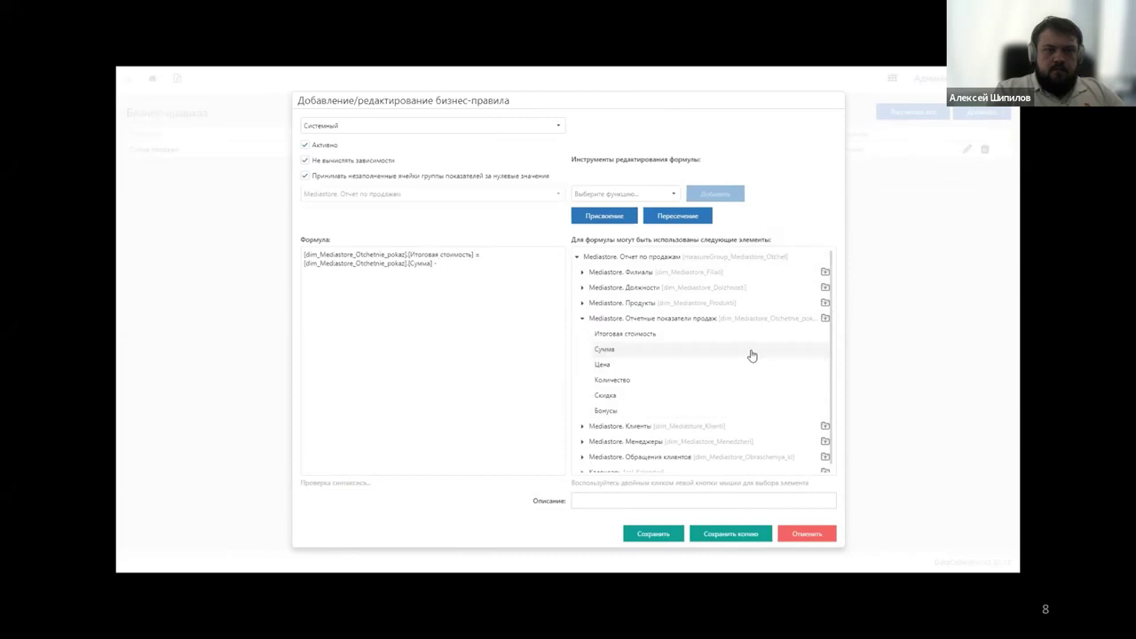
double_click(753, 411)
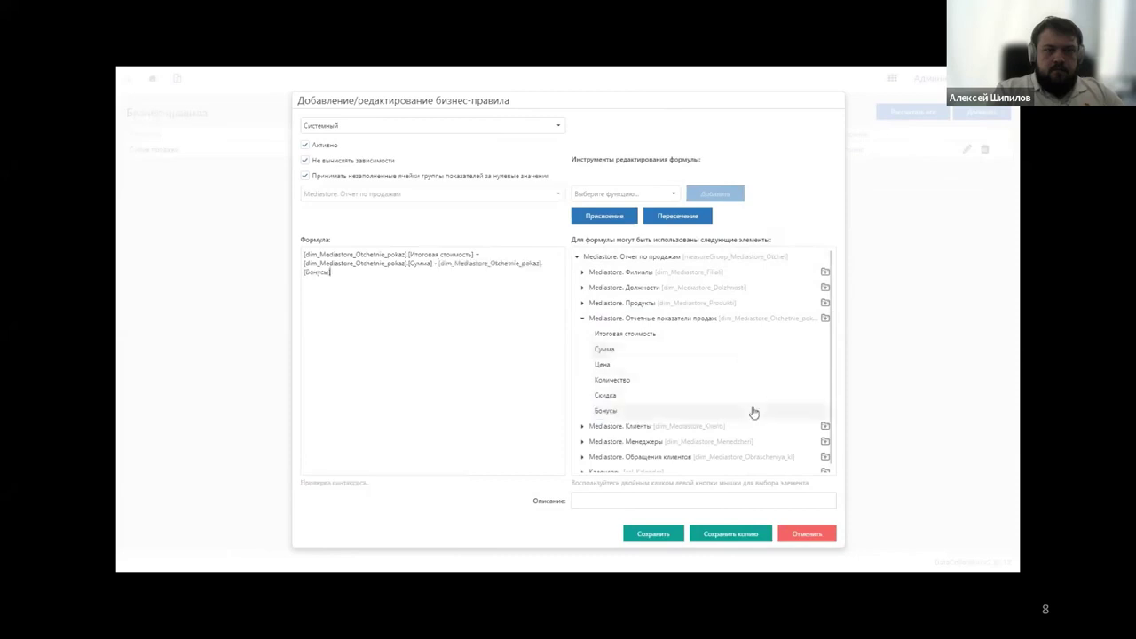
Describe the business rule as Итоговая стоимость товара and save it.
click(761, 499)
text(Ито)
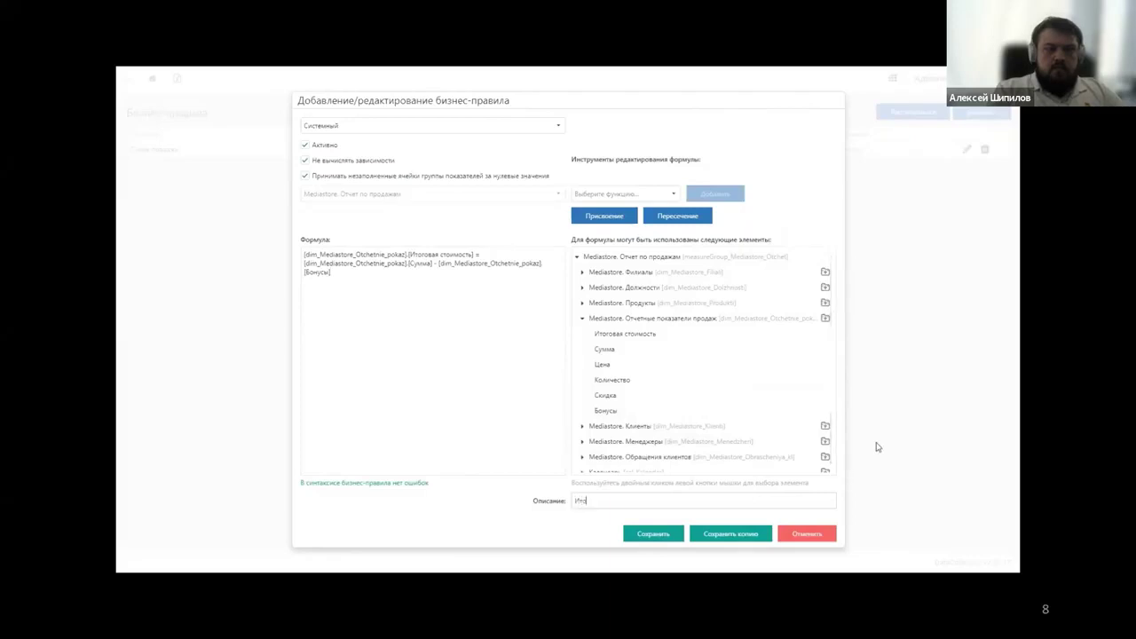
text(говая стоимость товара)
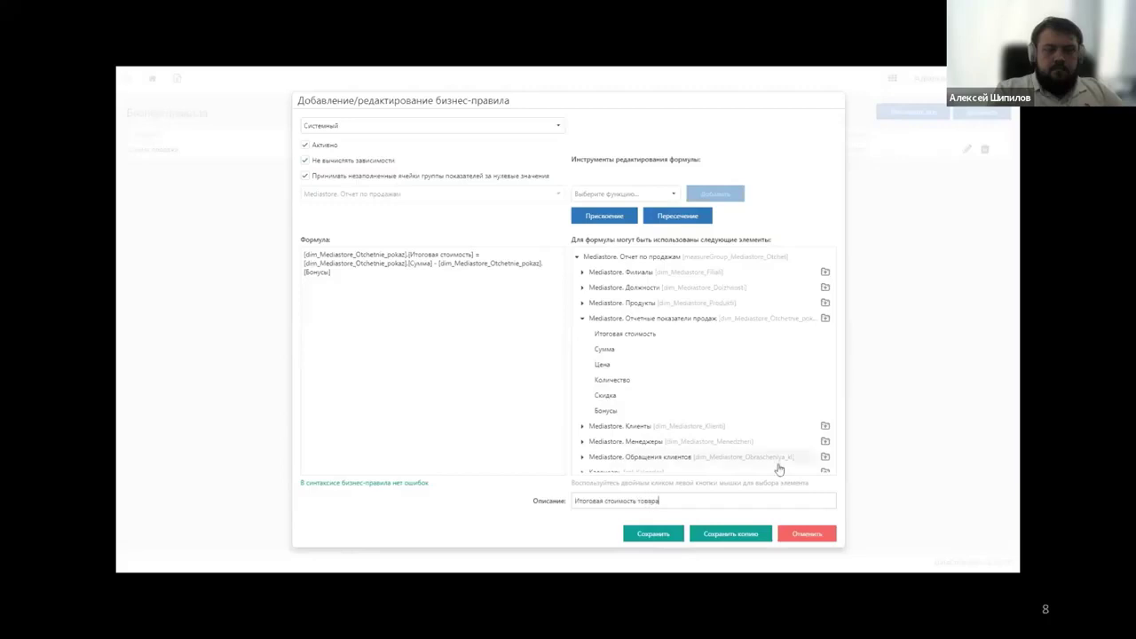
click(676, 533)
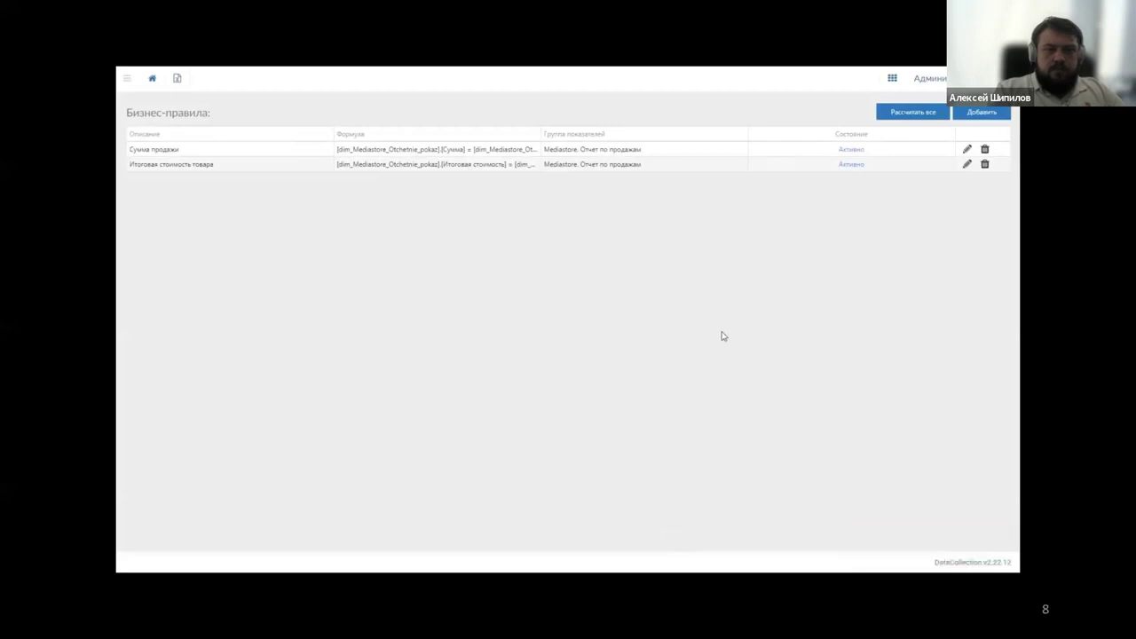
Begin a third active business rule for Mediastore. Отчет по продажам, enabling Не вычислять зависимости and zero values for unfilled cells.
click(999, 114)
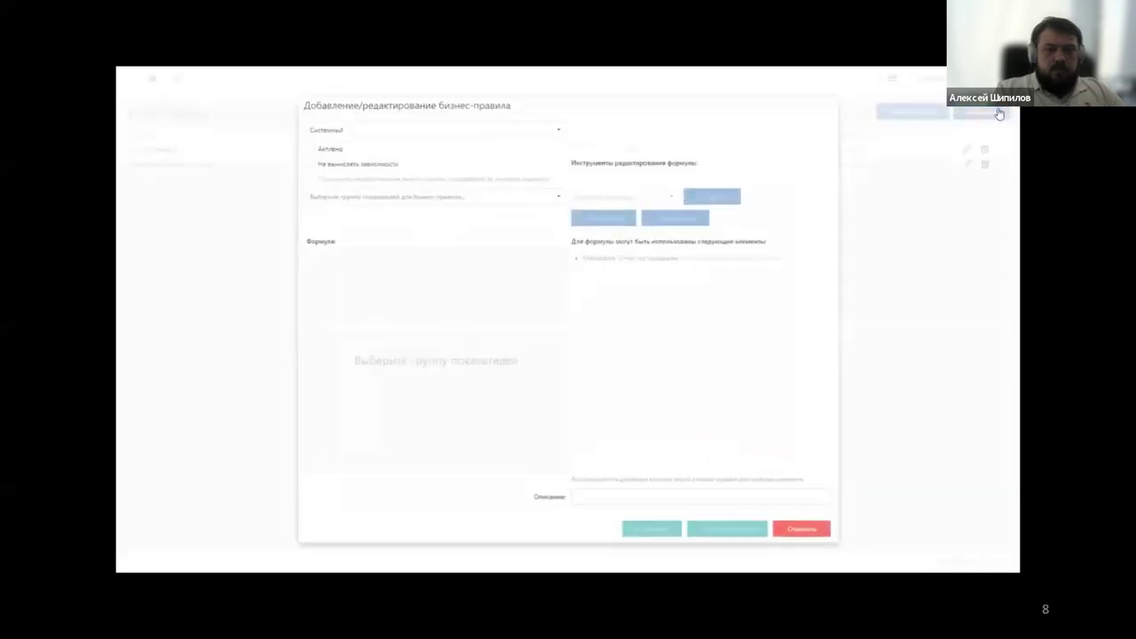
click(322, 146)
click(354, 163)
click(421, 178)
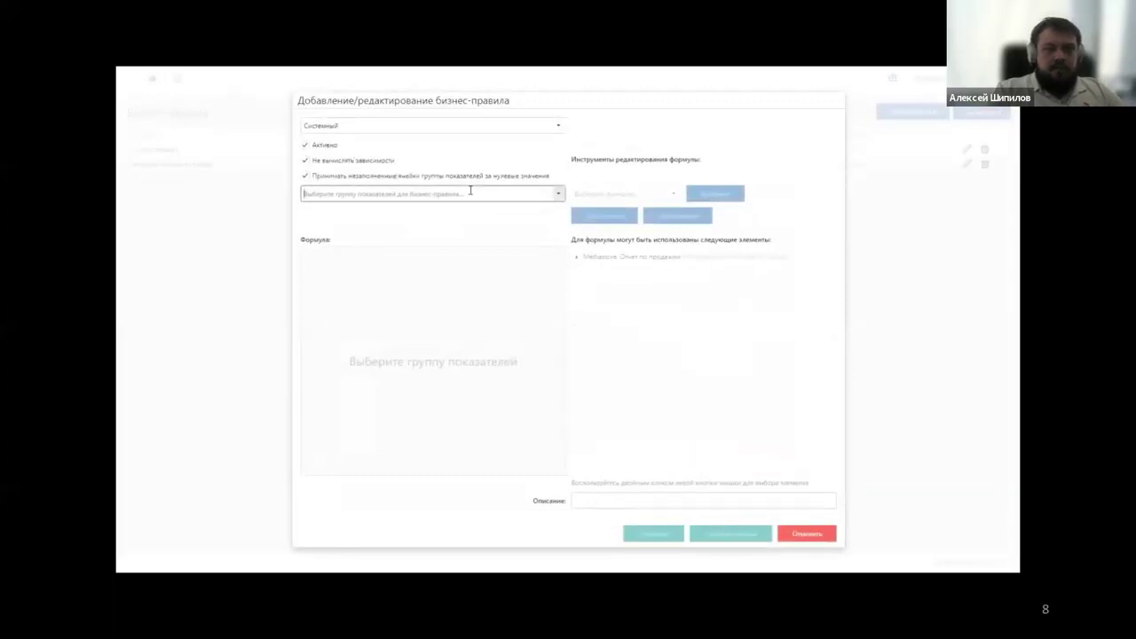
click(469, 192)
click(460, 209)
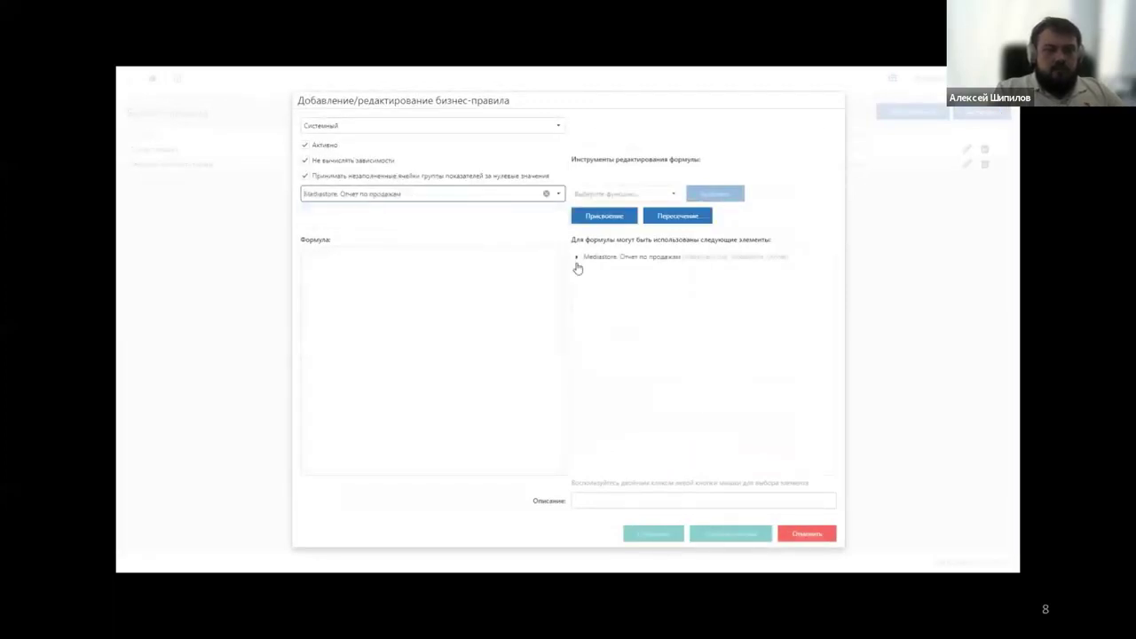
Compose the formula's target as Всего from Mediastore. Продукты CROSS Итоговая стоимость, followed by the assignment operator.
click(577, 260)
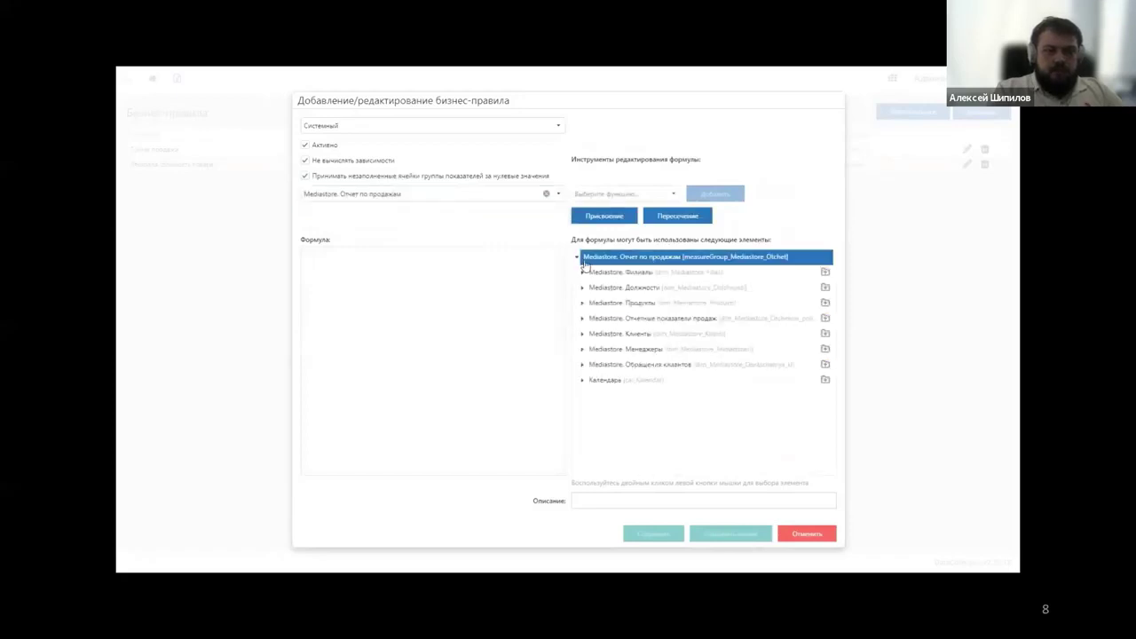
click(584, 305)
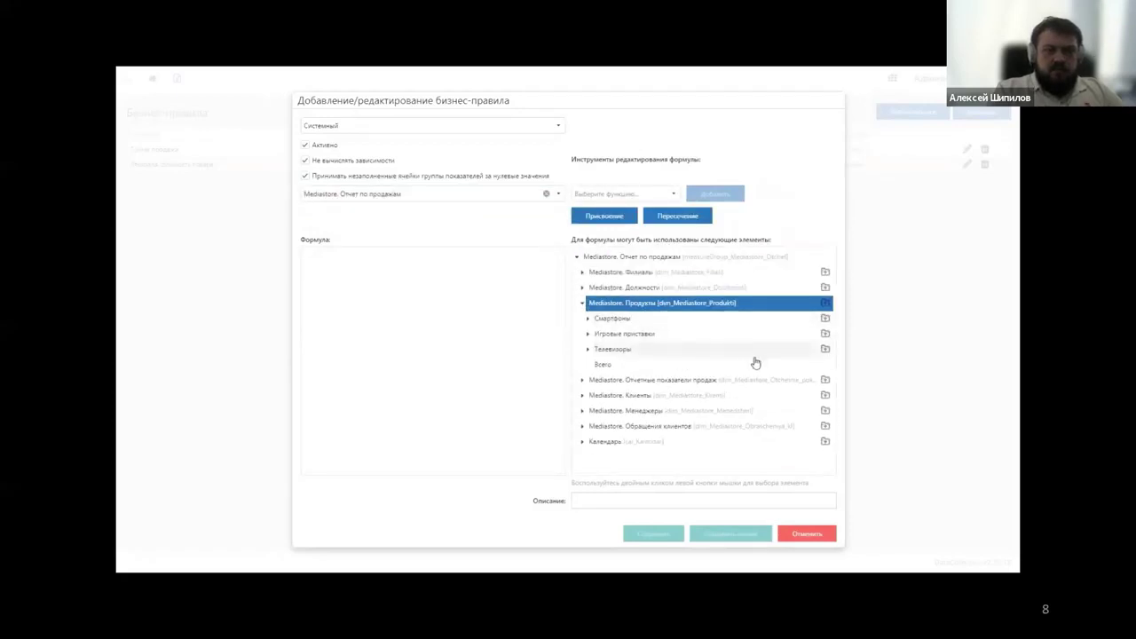
double_click(756, 365)
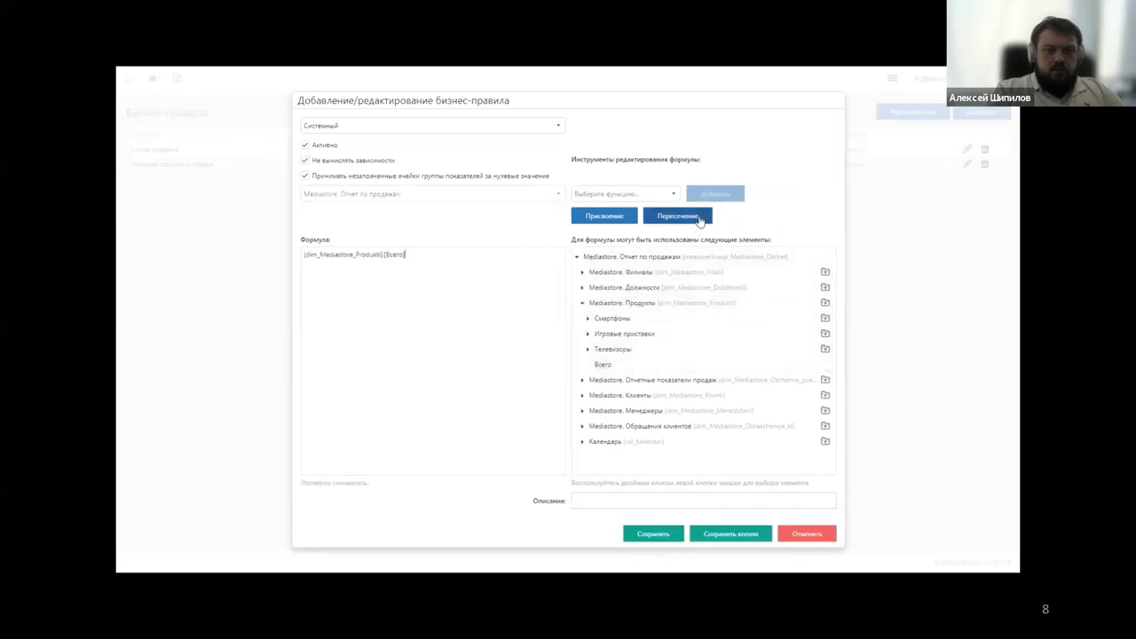
click(674, 218)
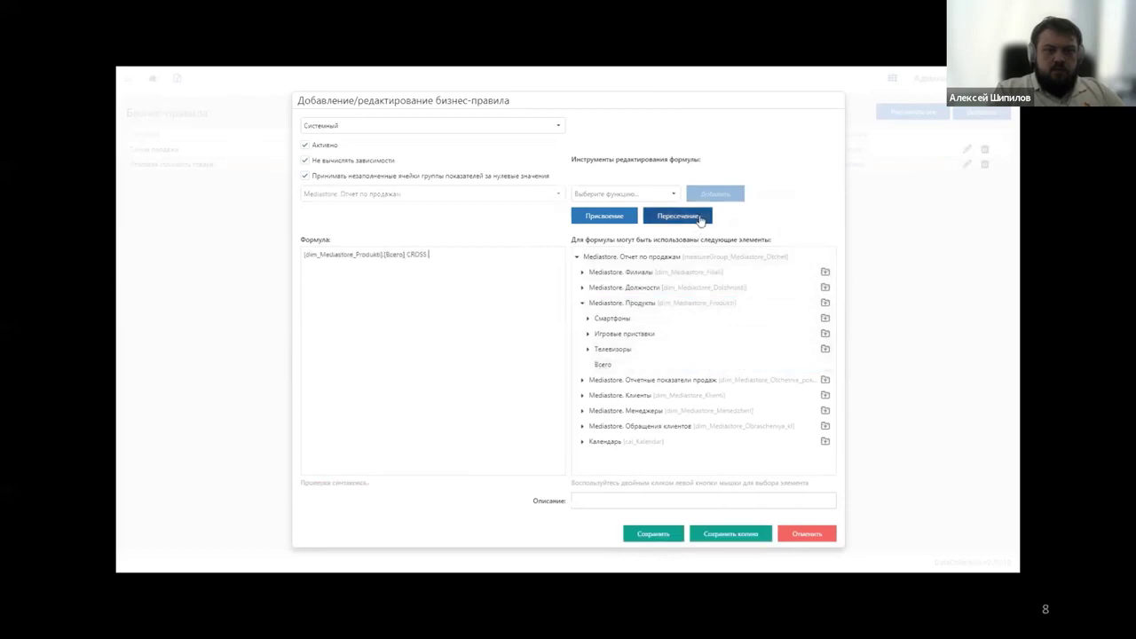
click(582, 382)
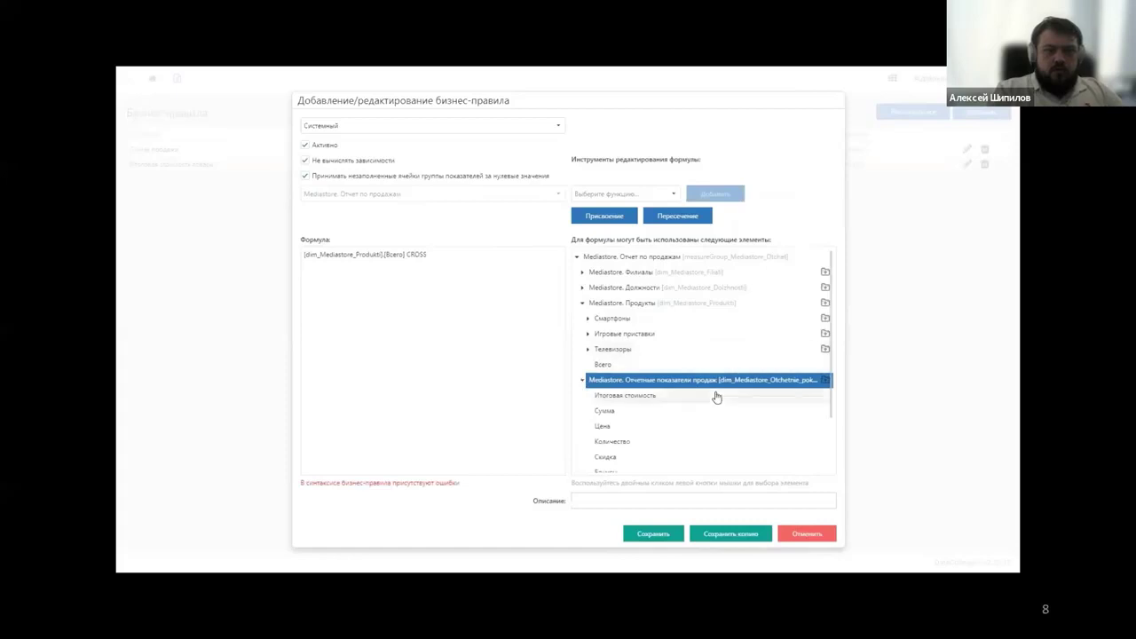
double_click(717, 395)
click(630, 217)
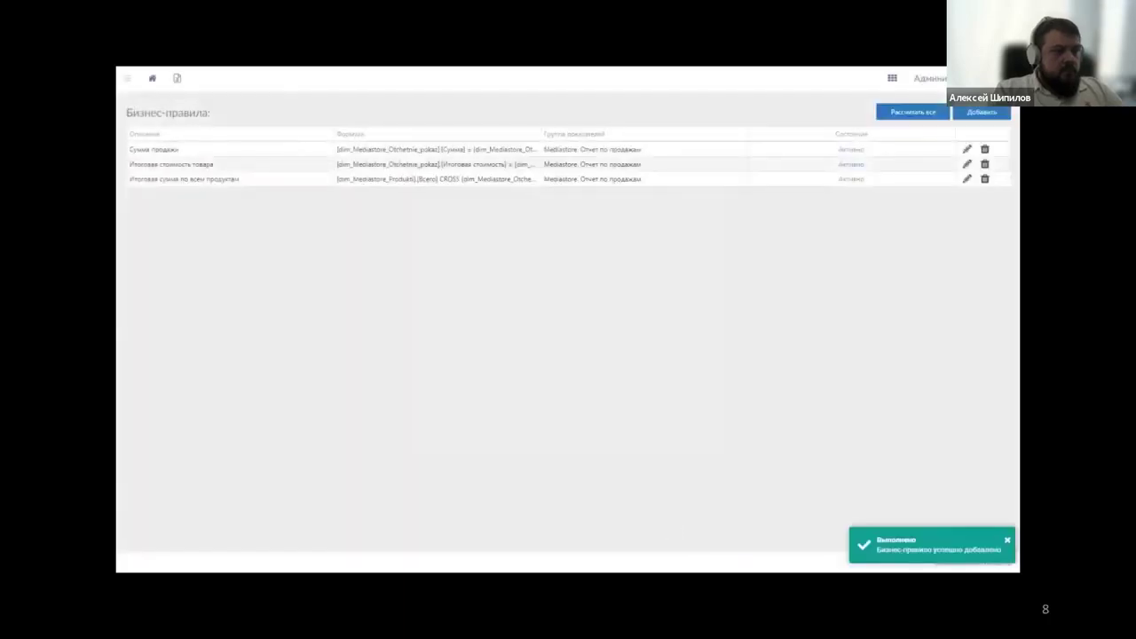
Save a rule copy described as Итоговые бонусы with the formula Всего CROSS Бонусы = SUM([dim_Produkti].All).
click(995, 113)
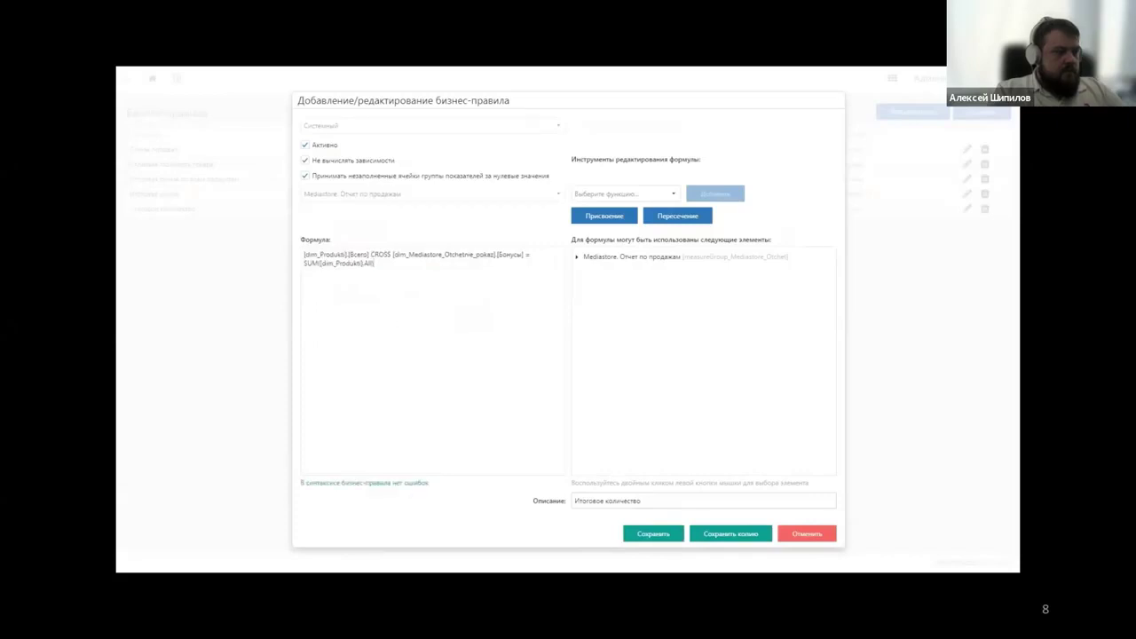
triple_click(692, 498)
text(Итоговые бонусы)
click(764, 533)
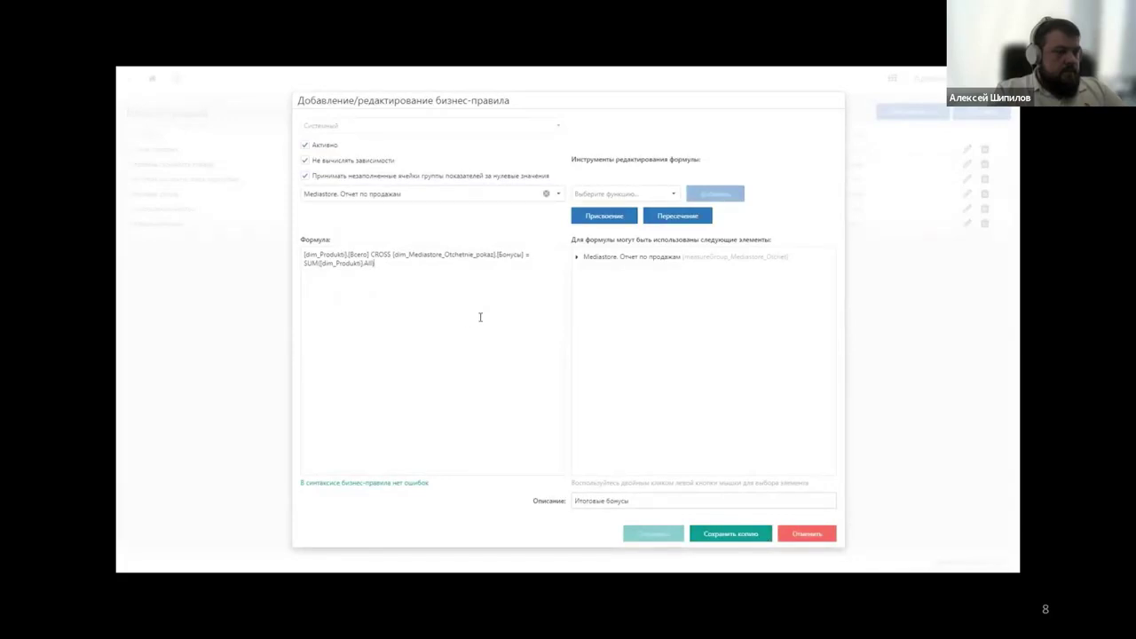
Save rule copies Средняя скидка and Средняя цена, assigning AVERAGE([dim_Produkti].All) to Всего CROSS Скидка and Всего CROSS Цена, and close the rule editor.
key(ctrl+z)
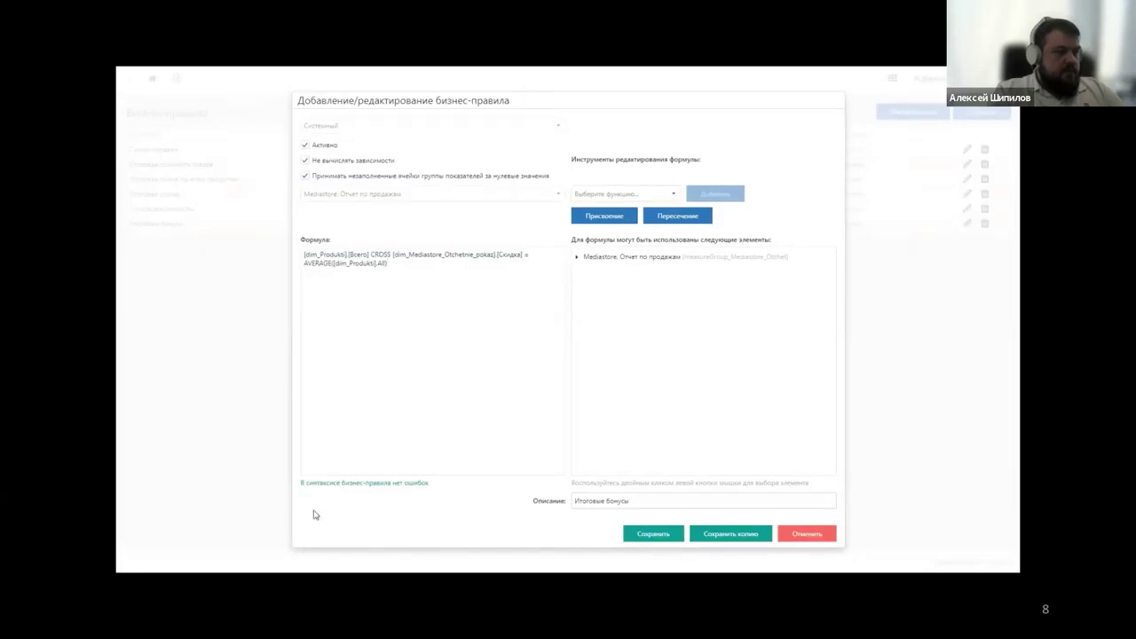
click(750, 536)
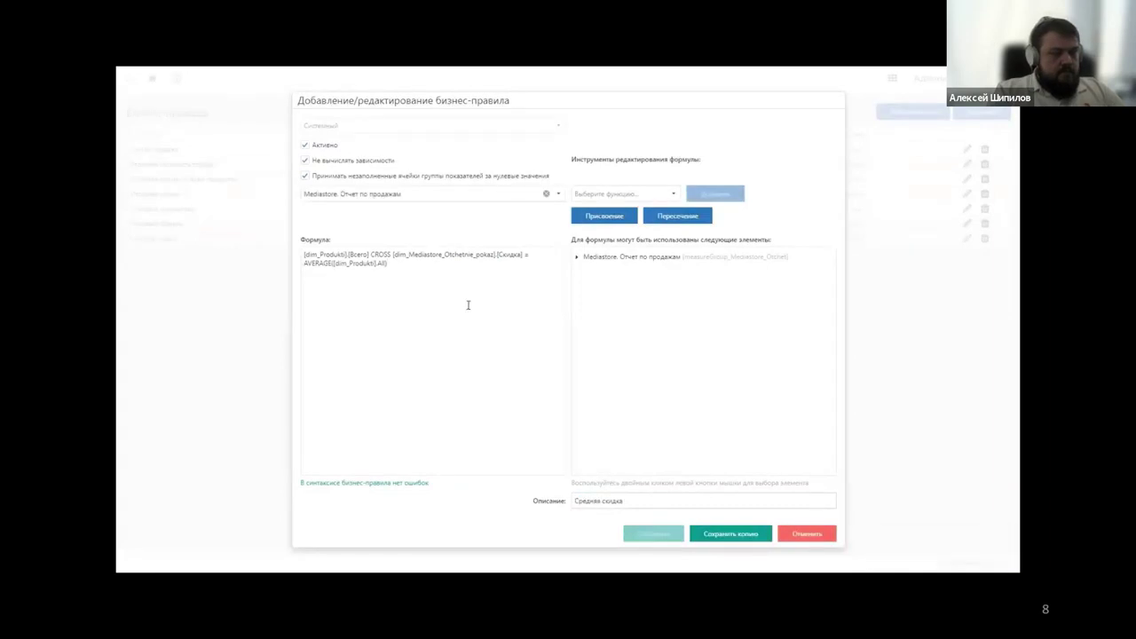
key(ctrl+z)
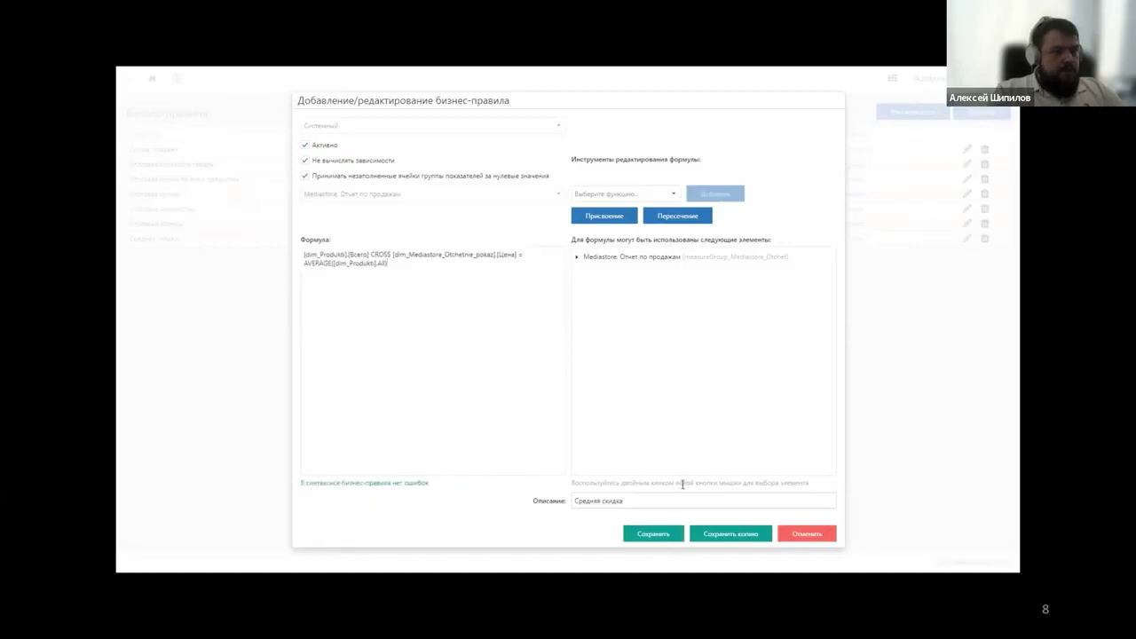
triple_click(734, 499)
text(Средняя цена)
click(750, 534)
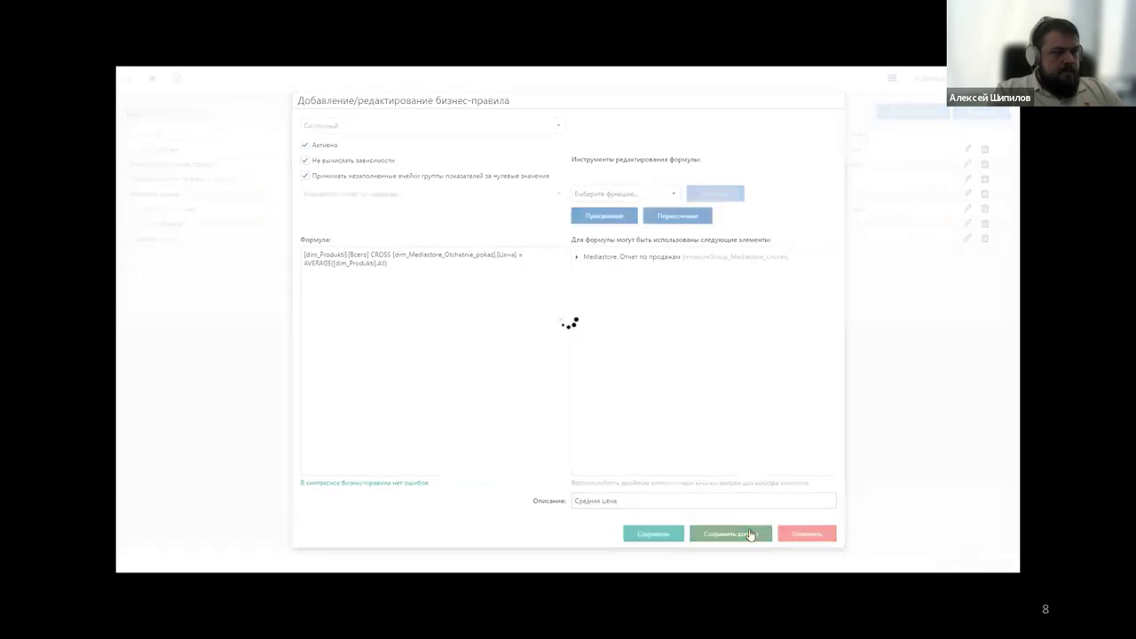
click(818, 534)
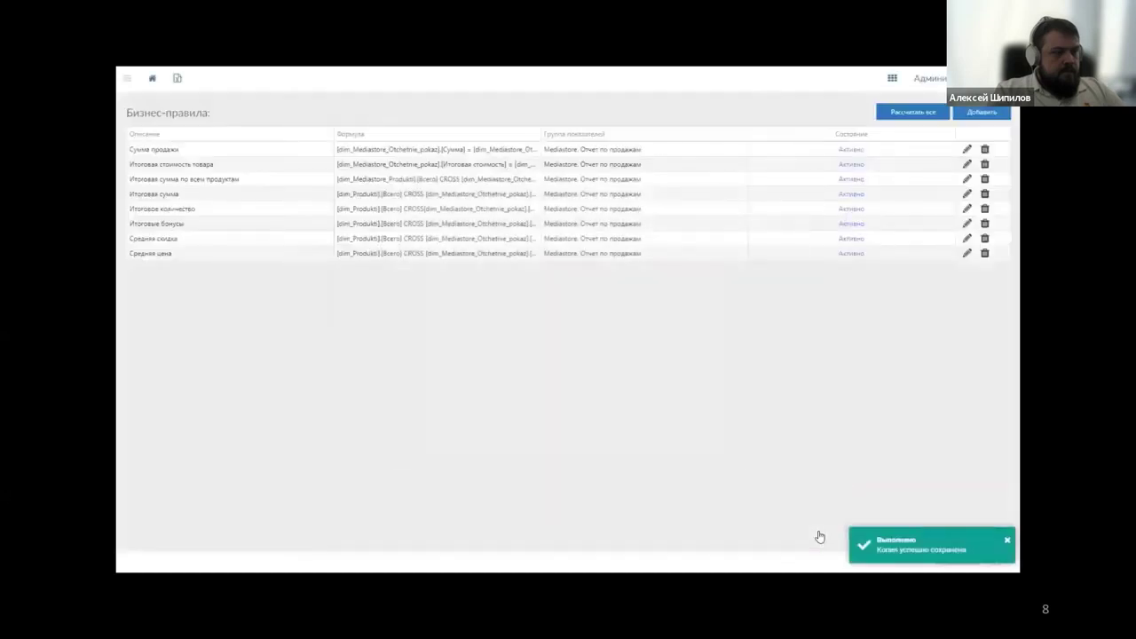
Open the first Москва sales manager instance of Mediastore. Продажи #1 for 28 июля 2021, and calculate and save its data.
click(152, 80)
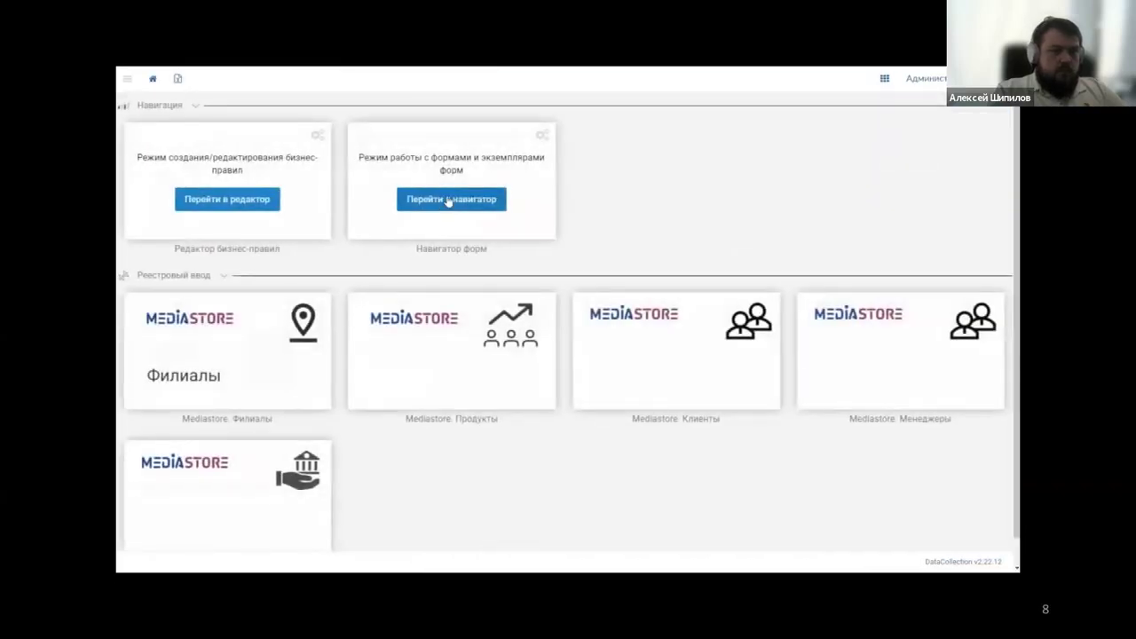
click(448, 199)
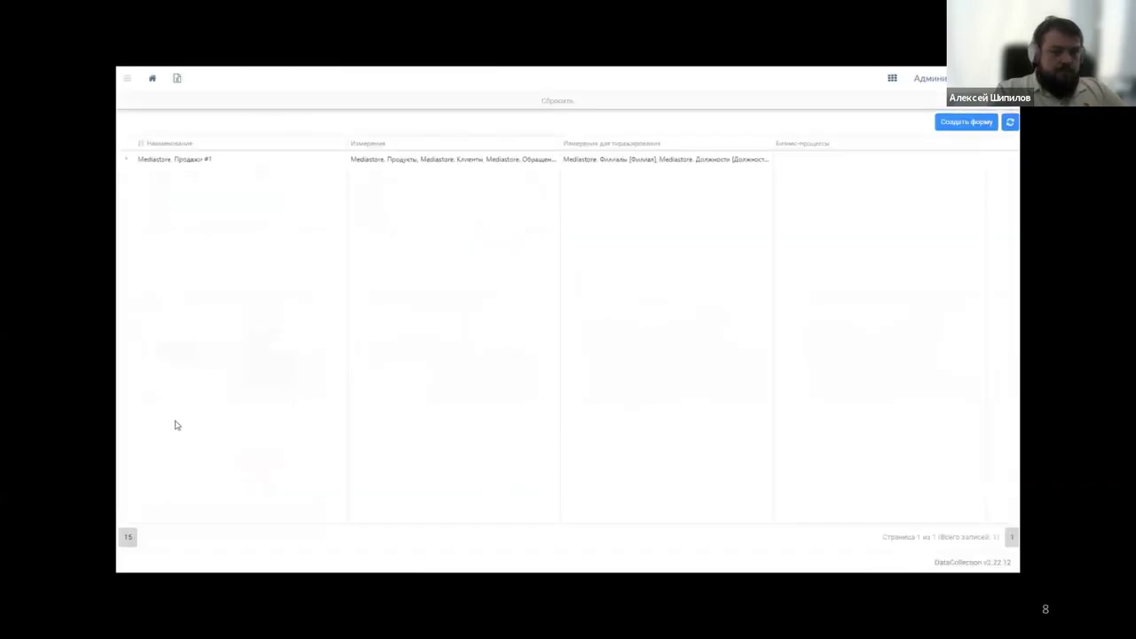
click(131, 168)
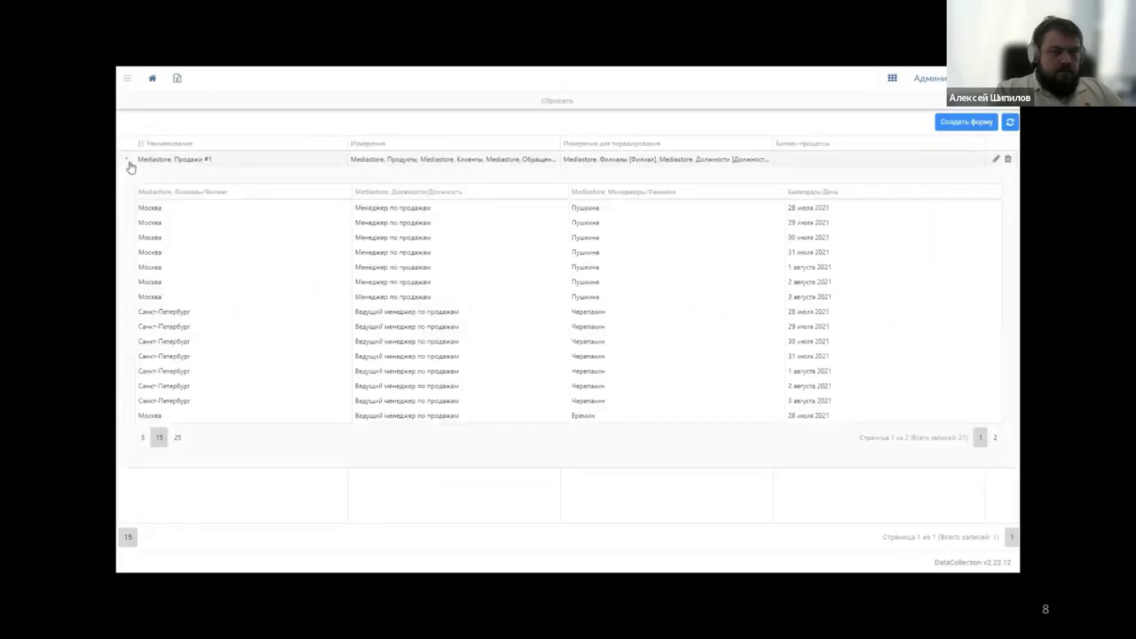
click(263, 210)
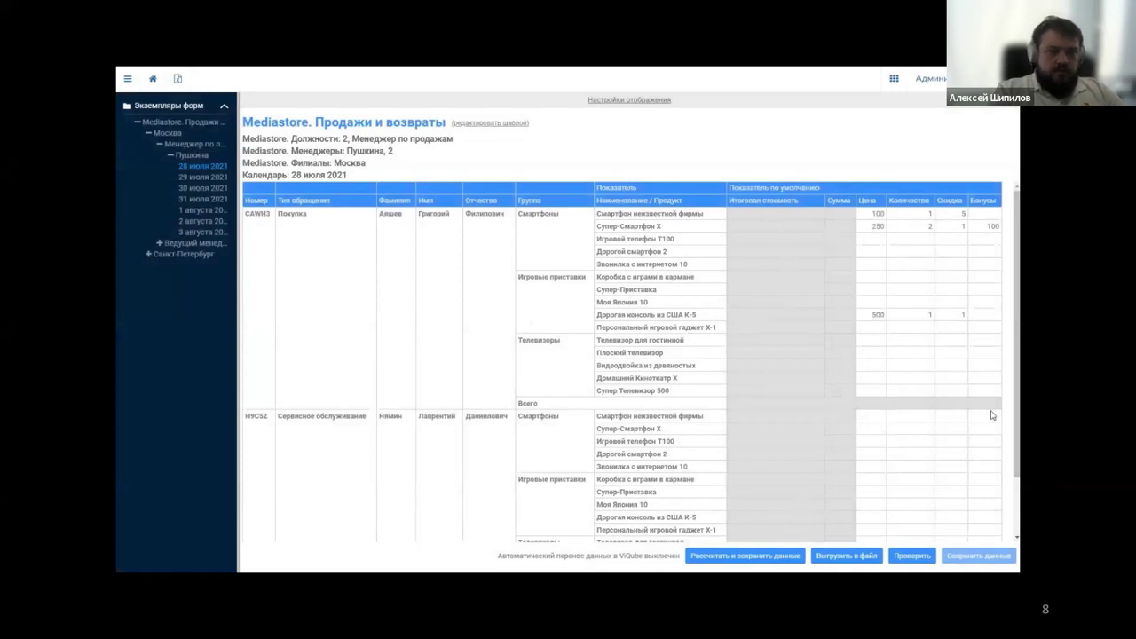
click(790, 556)
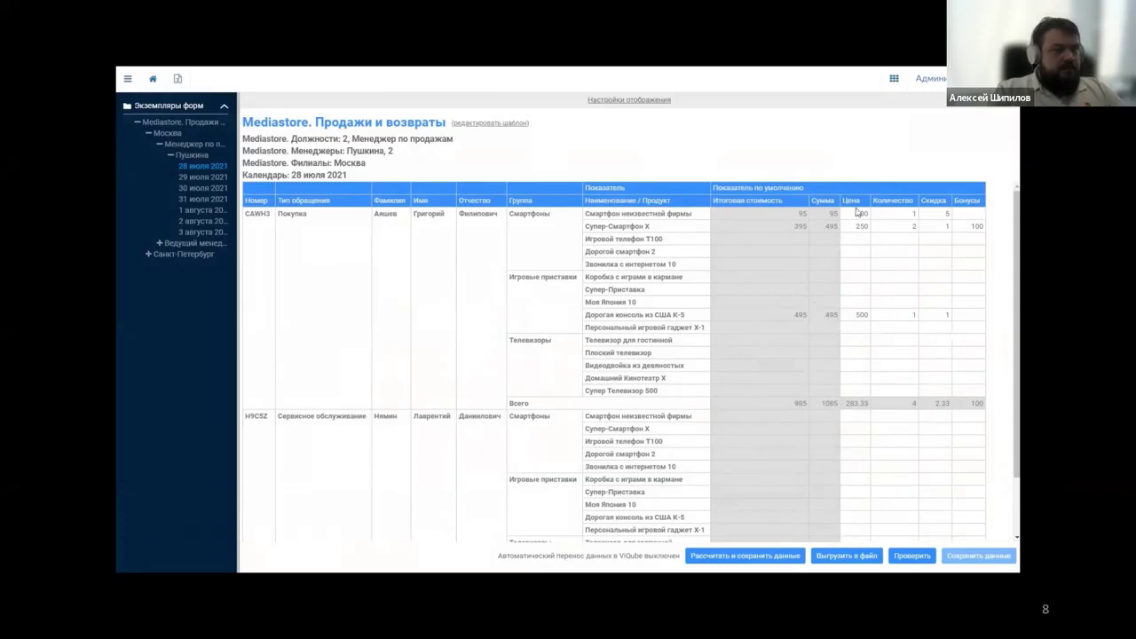
Open the Mediastore. Отчет по продажам indicator group in the data collection administration and review its attributes, dimensions and new-attribute settings.
click(932, 78)
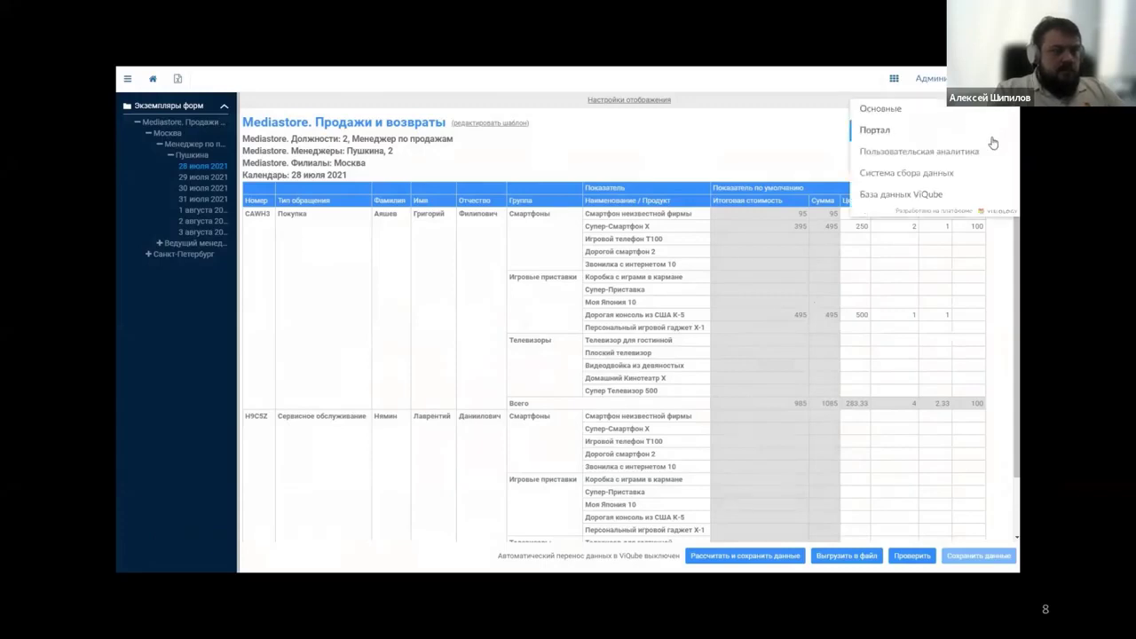
click(991, 171)
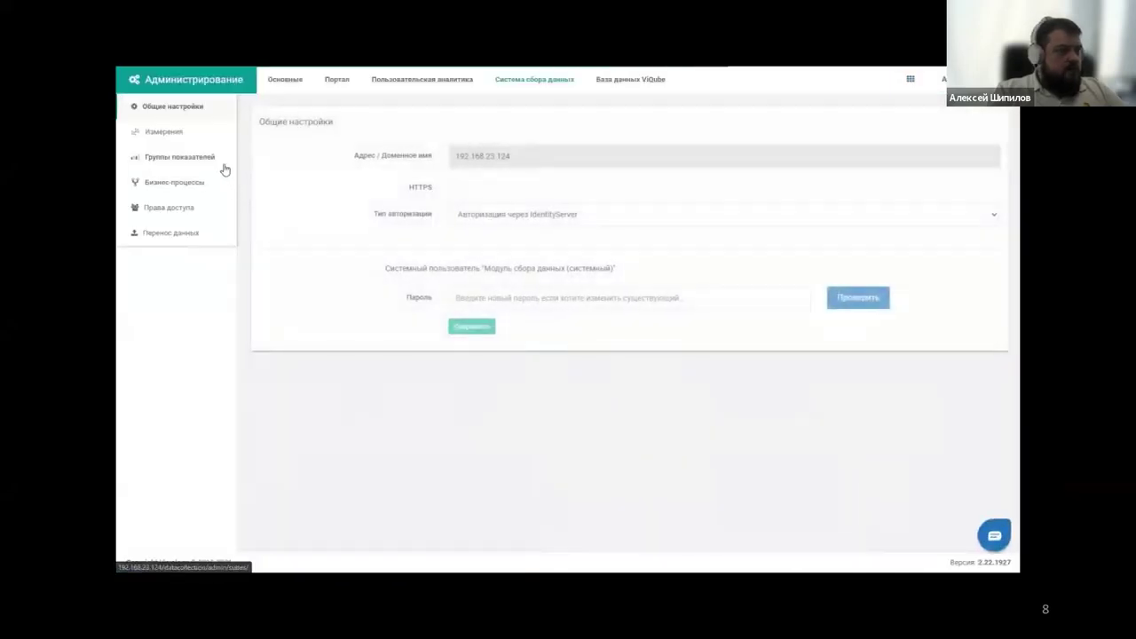
click(222, 162)
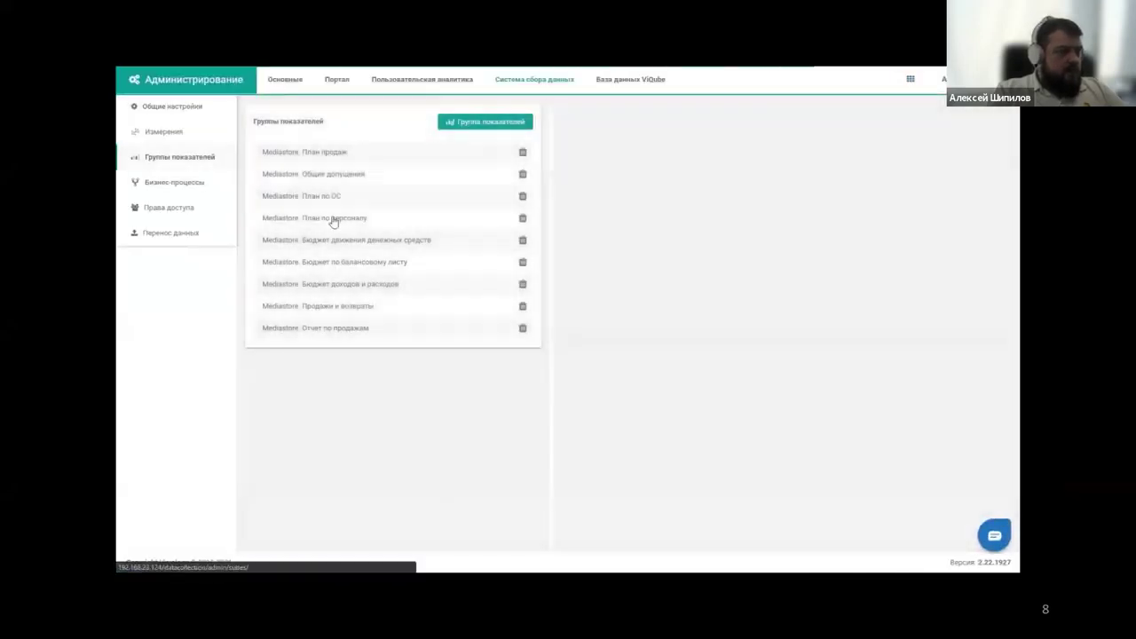
click(436, 329)
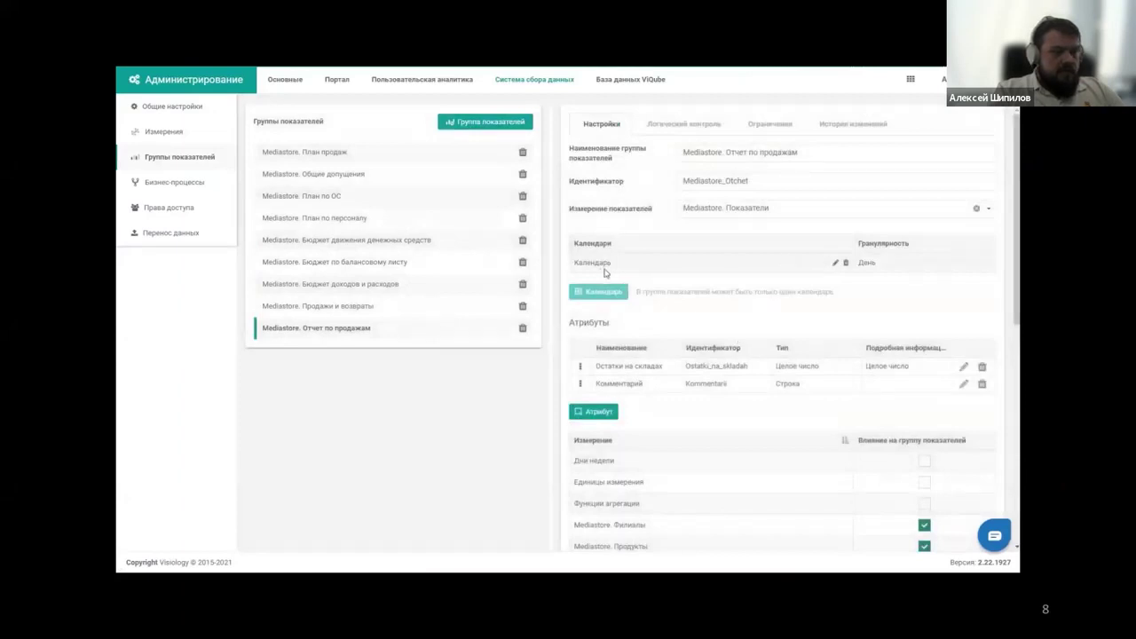
scroll(802, 390, down, 8)
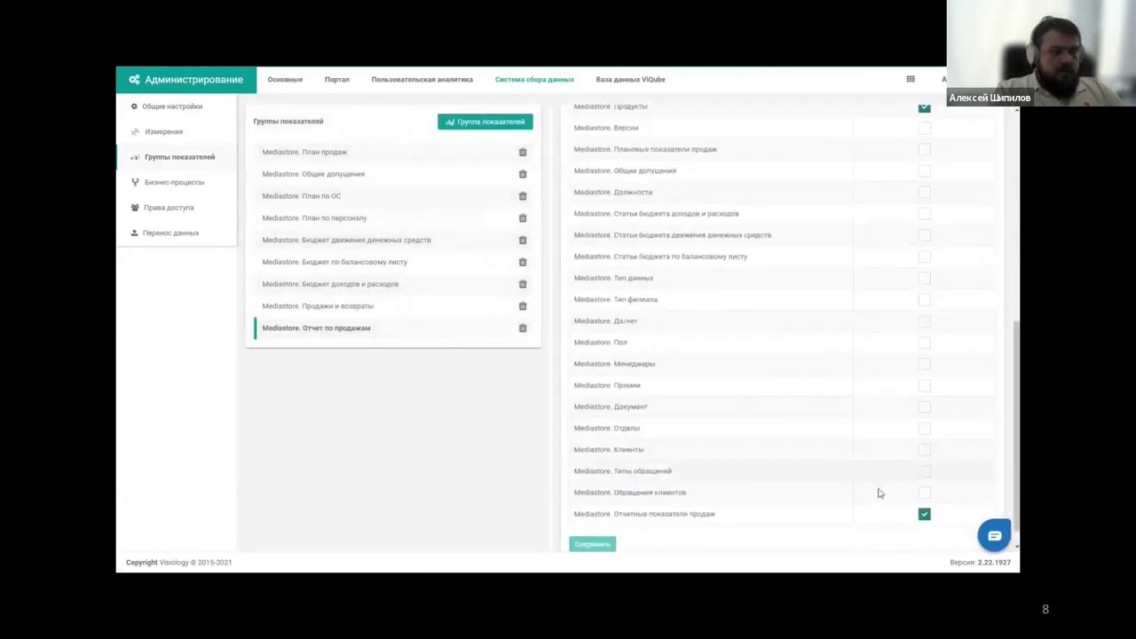
scroll(885, 515, up, 5)
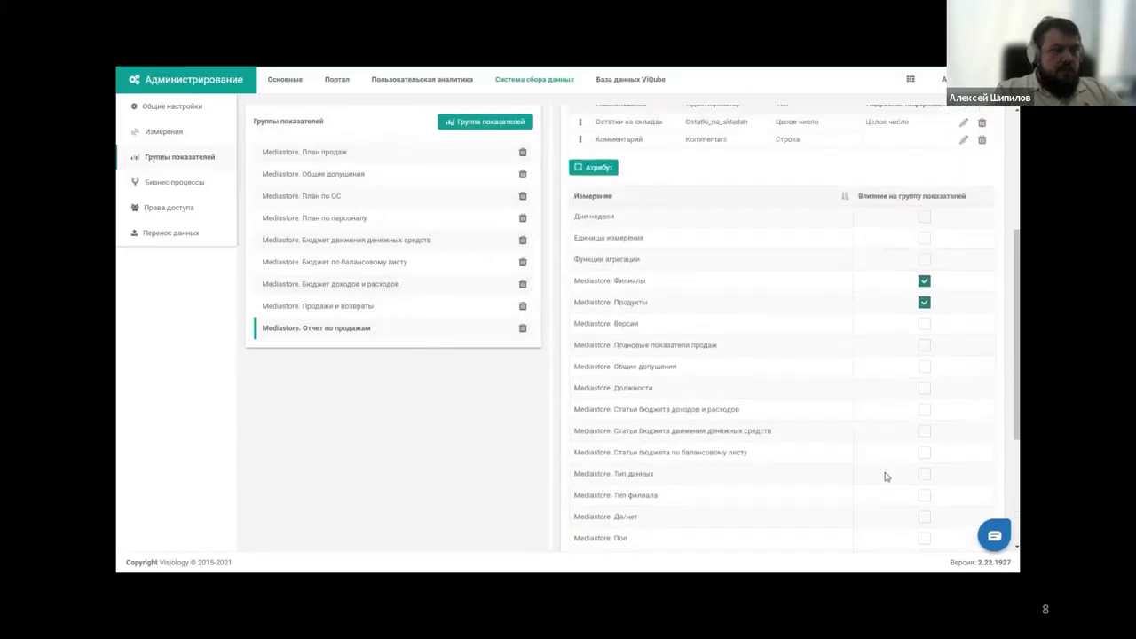
scroll(876, 344, up, 1)
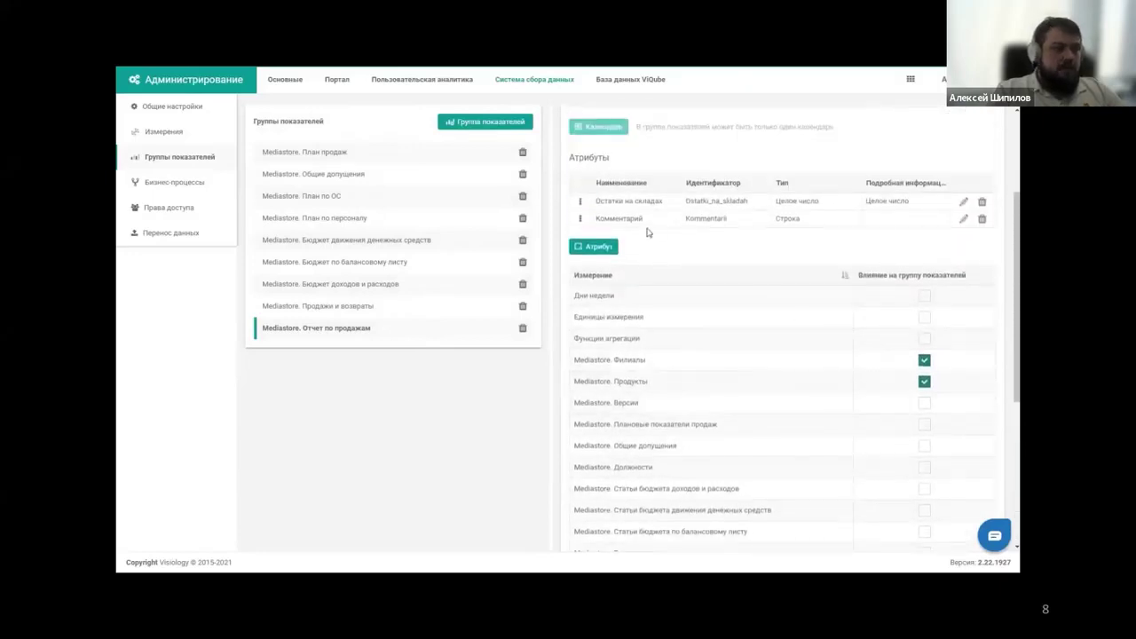
click(602, 248)
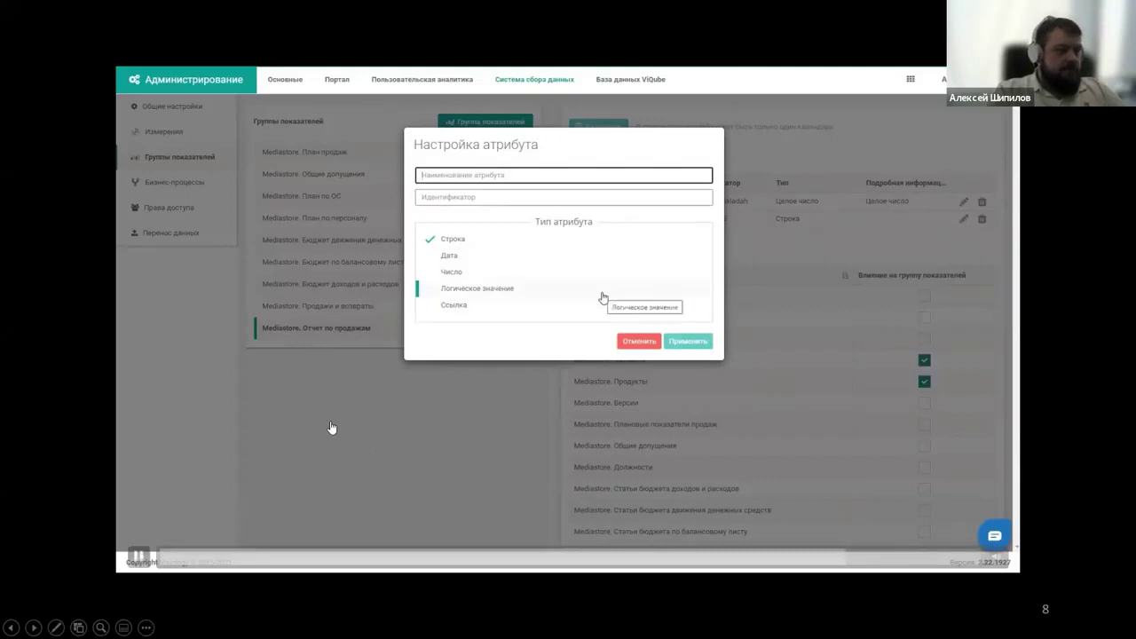
click(646, 341)
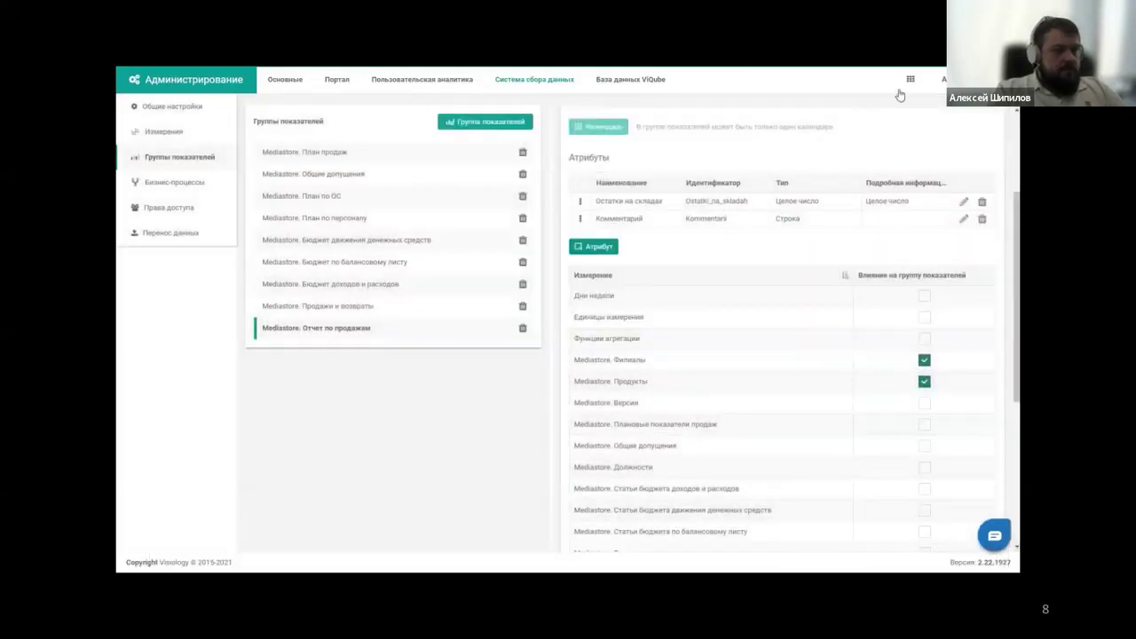
click(910, 79)
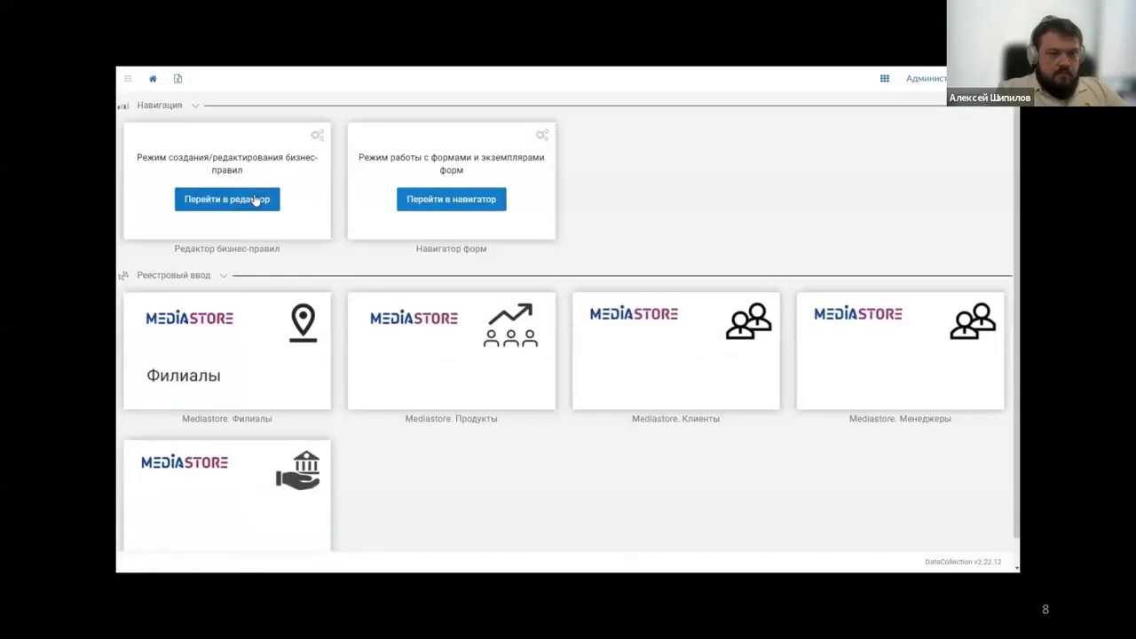
key(Right)
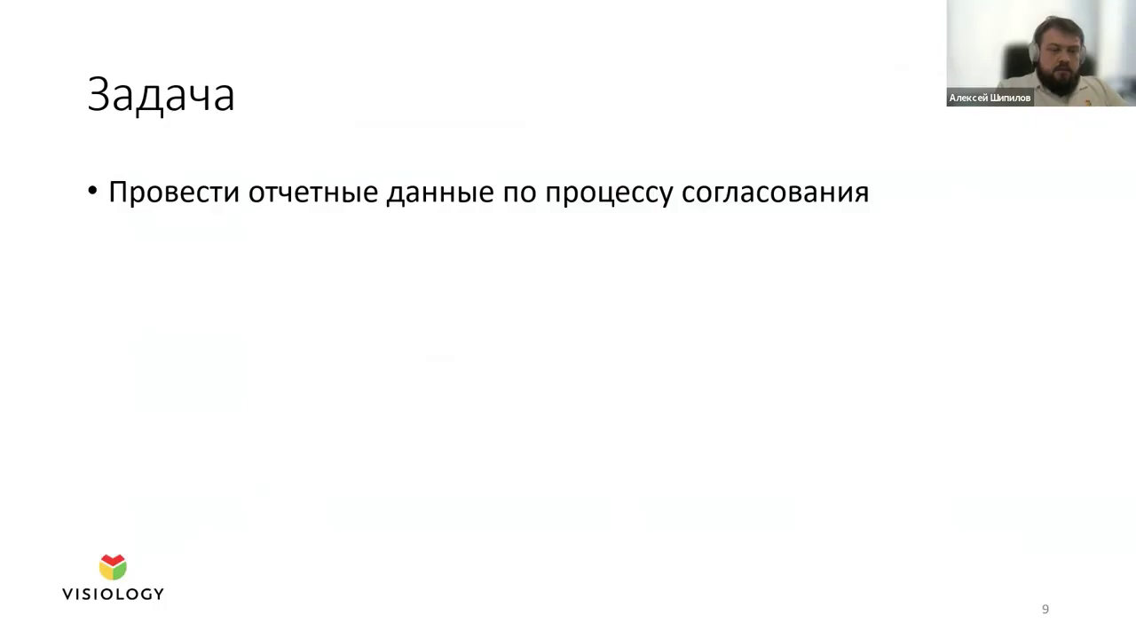
key(Right)
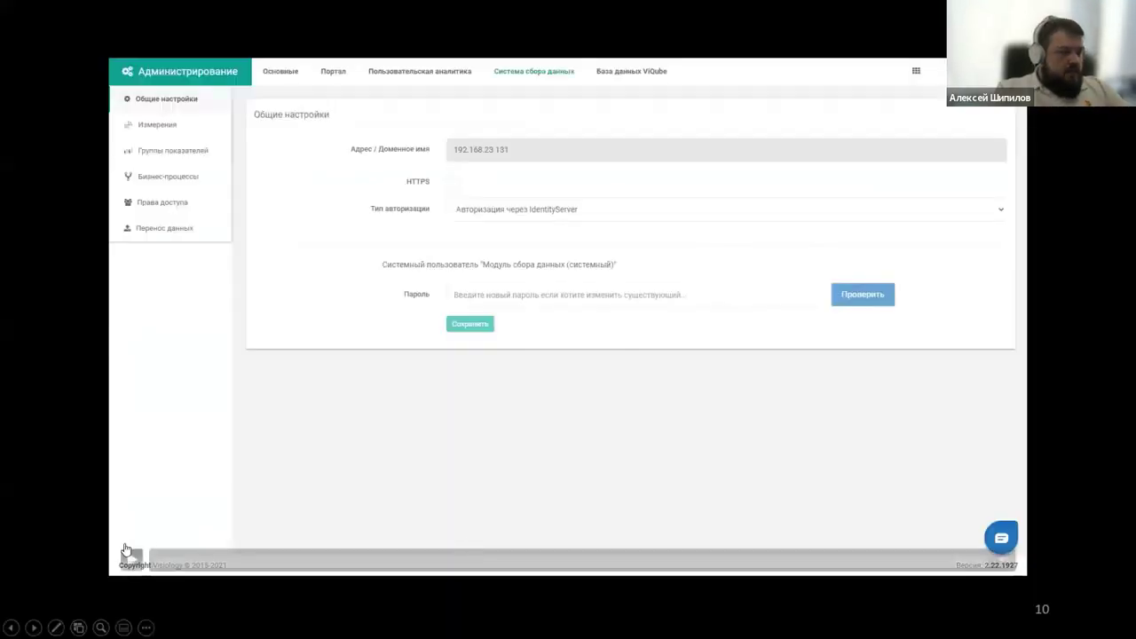
click(130, 558)
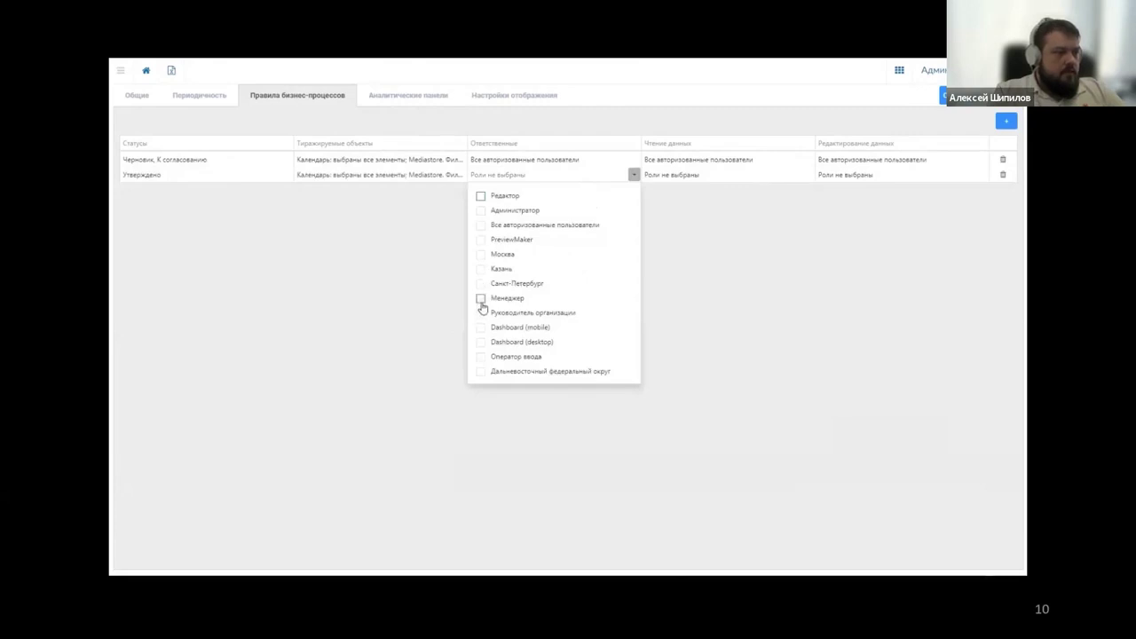
For the Утверждено status, make Менеджер responsible, grant data reading to Все авторизованные пользователи, and save the form.
click(773, 176)
click(655, 225)
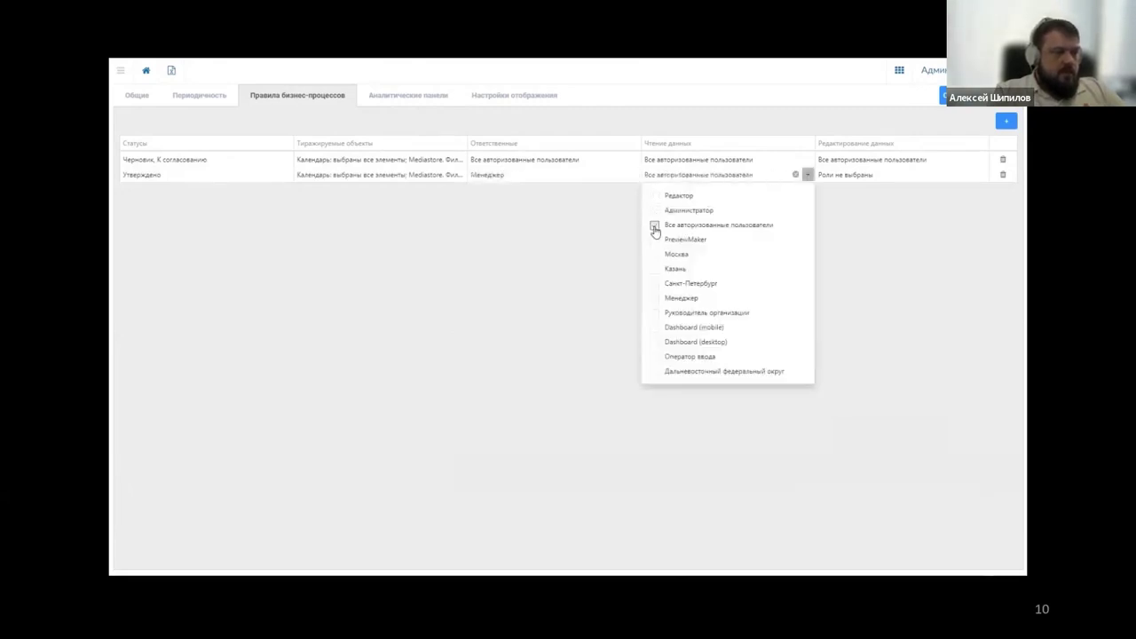
click(877, 229)
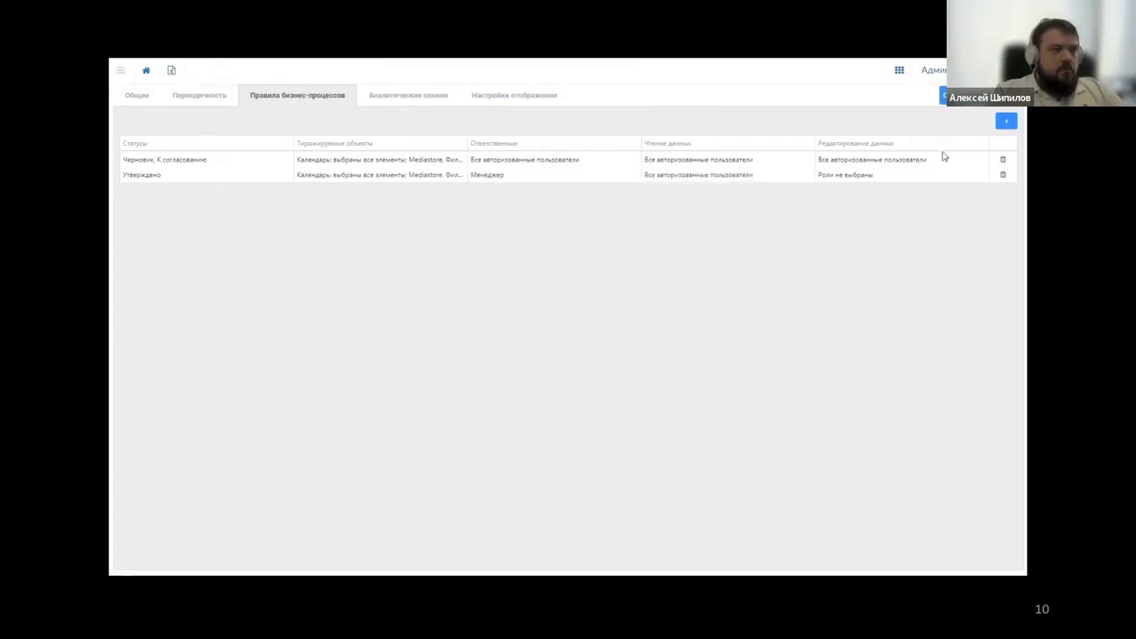
click(984, 99)
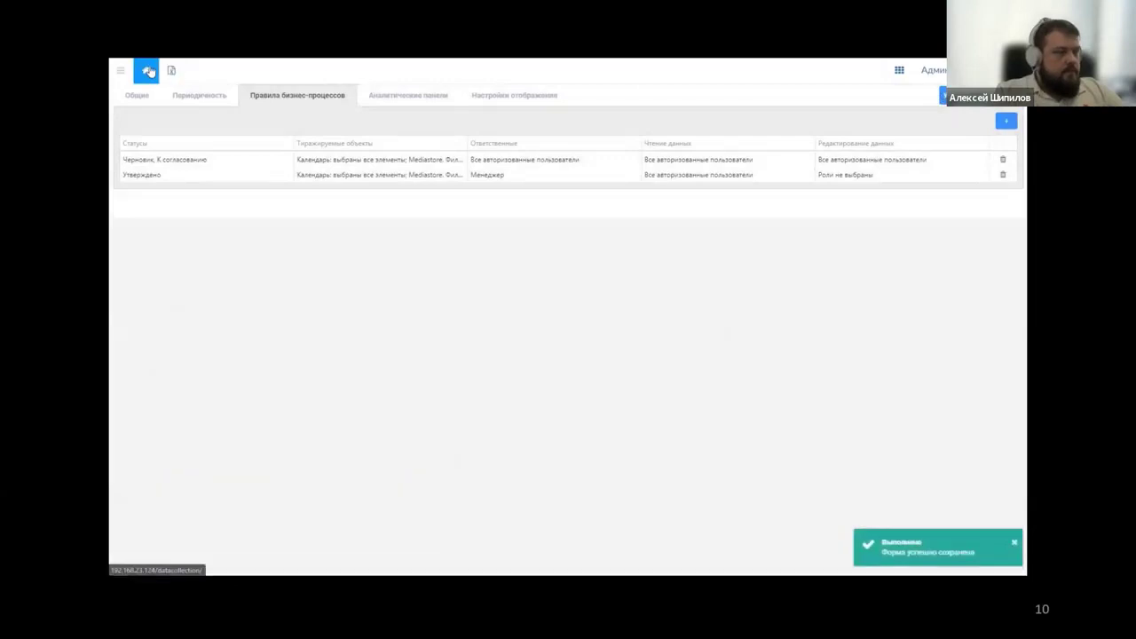
Open the Москва instance of Mediastore. Сводный отчет по продажам #1 for 28 июля 2021 through the forms navigator.
click(147, 70)
click(451, 193)
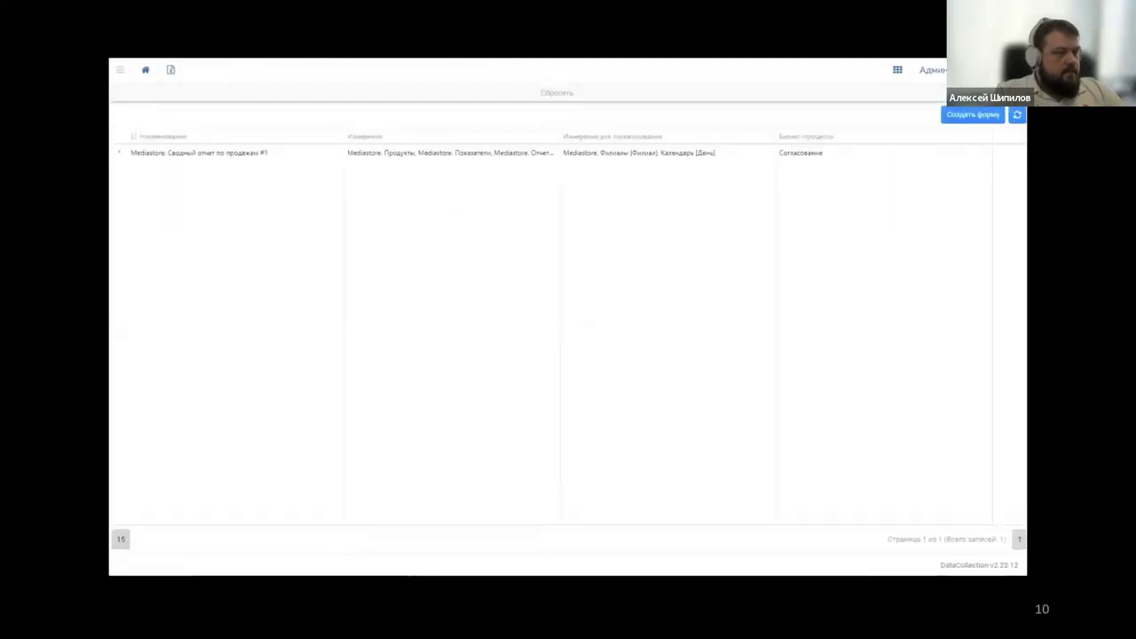
click(119, 154)
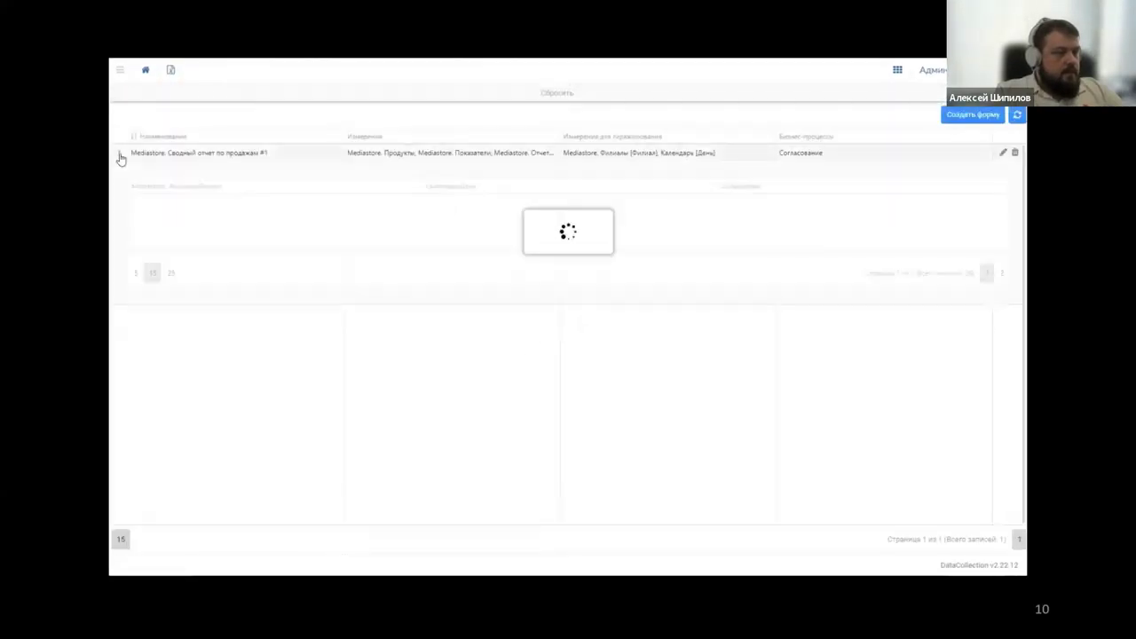
click(302, 208)
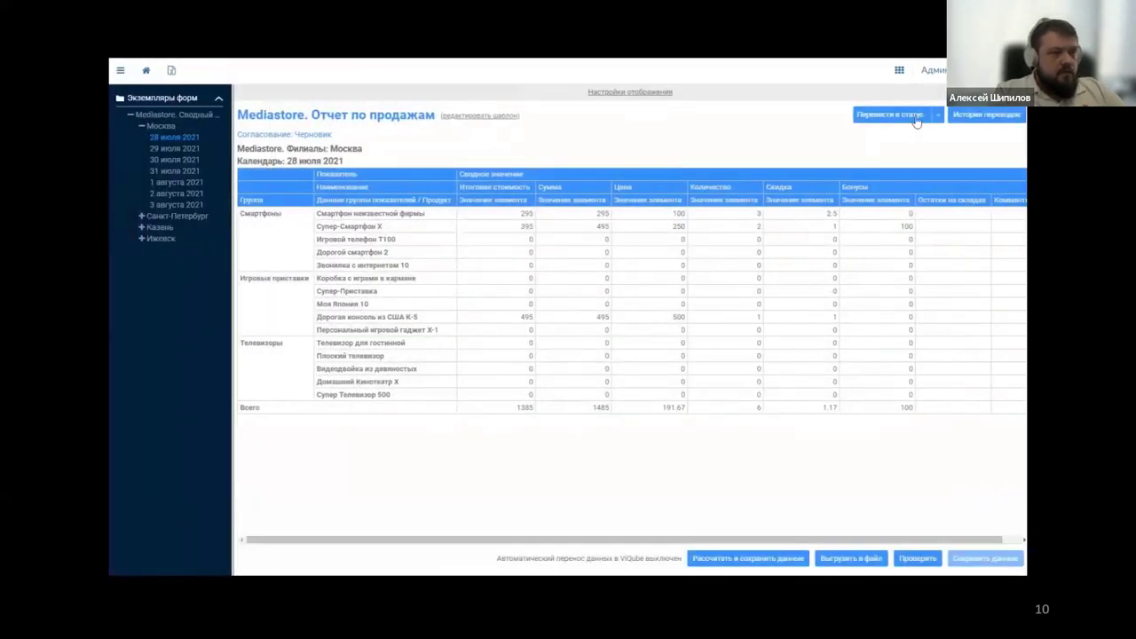
Transfer the 28 июля 2021 report instance to the status К согласованию.
click(916, 119)
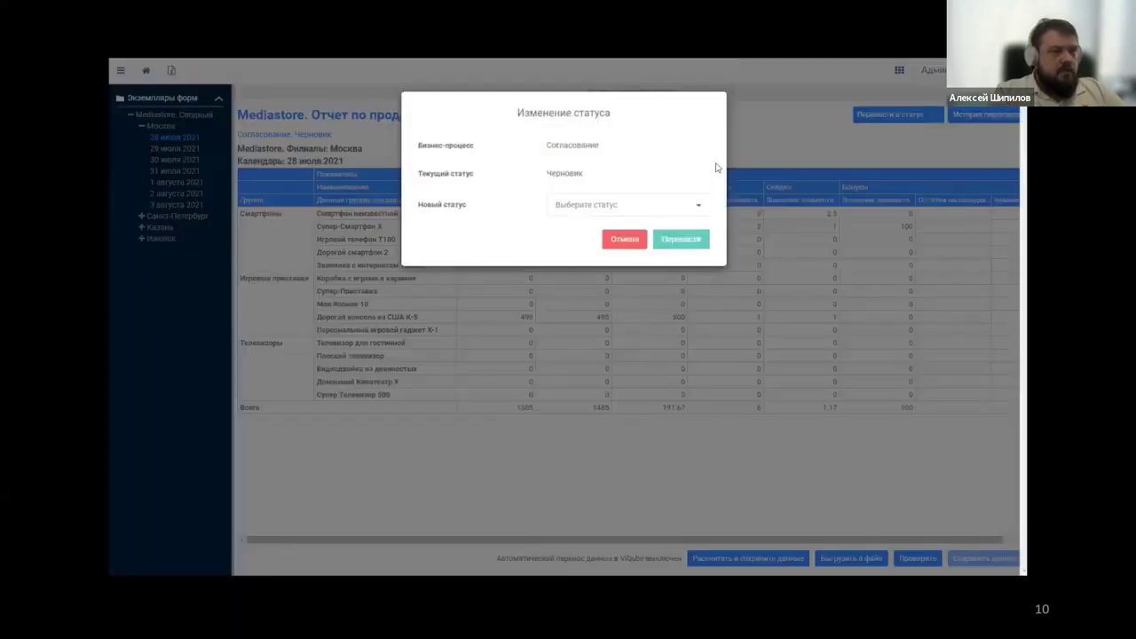
click(672, 207)
click(640, 230)
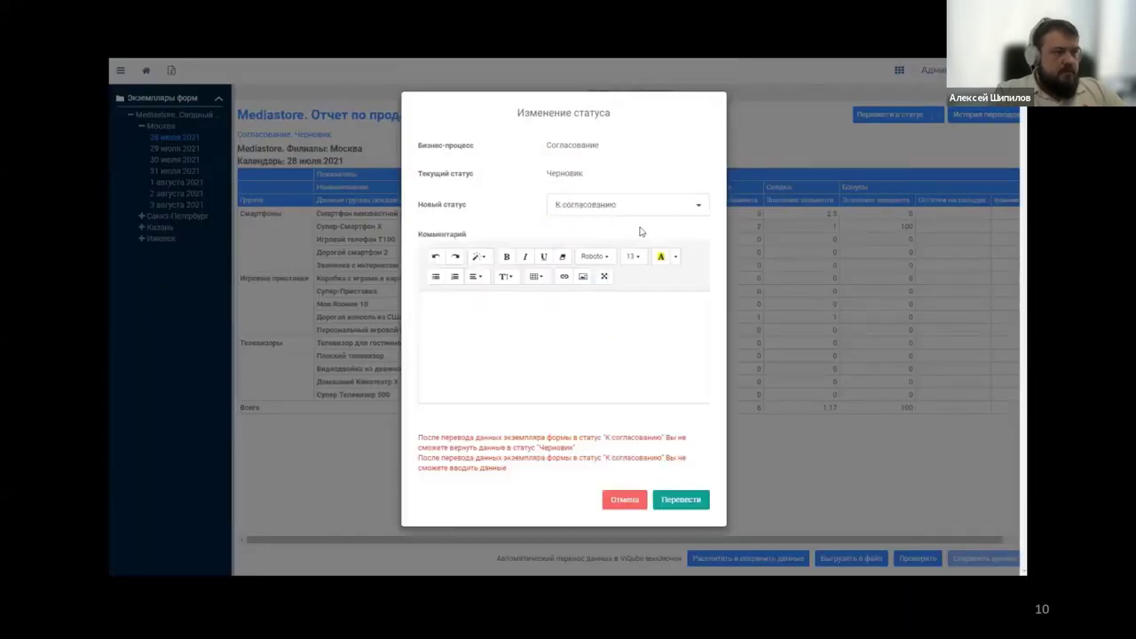
click(695, 500)
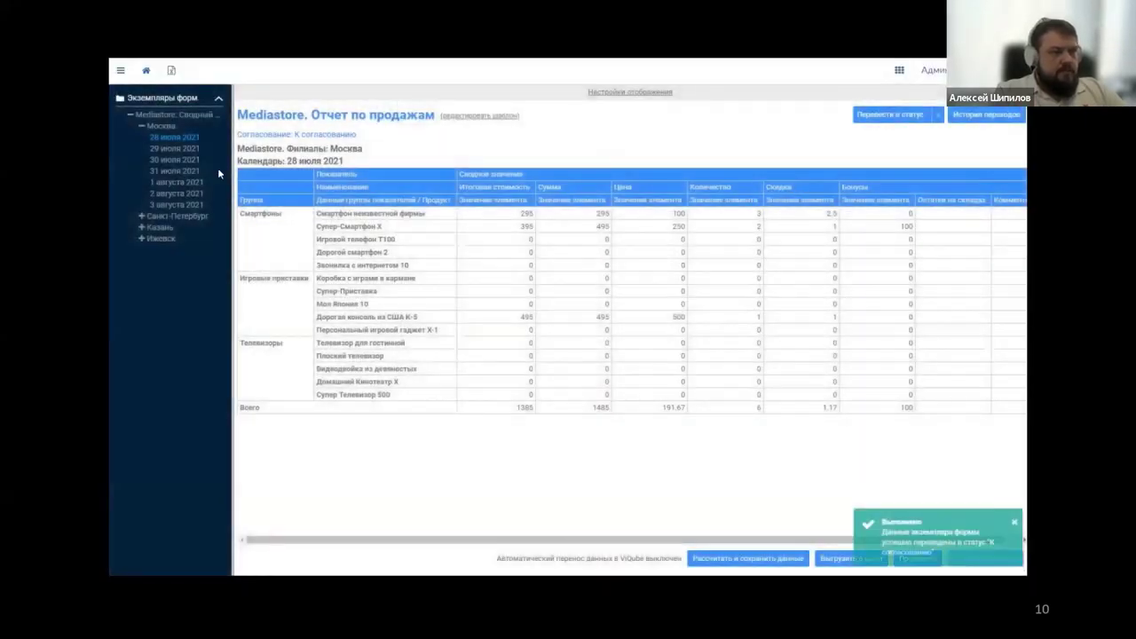
Open the Москва report instance for 29 июля 2021 and transfer it to the status К согласованию.
click(175, 148)
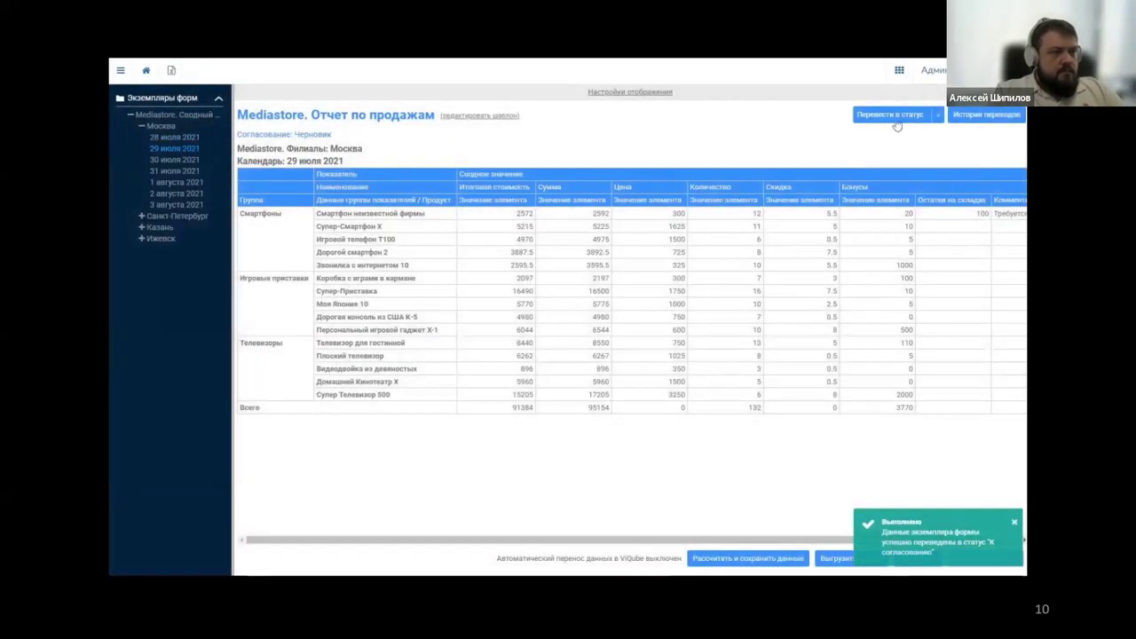
click(893, 116)
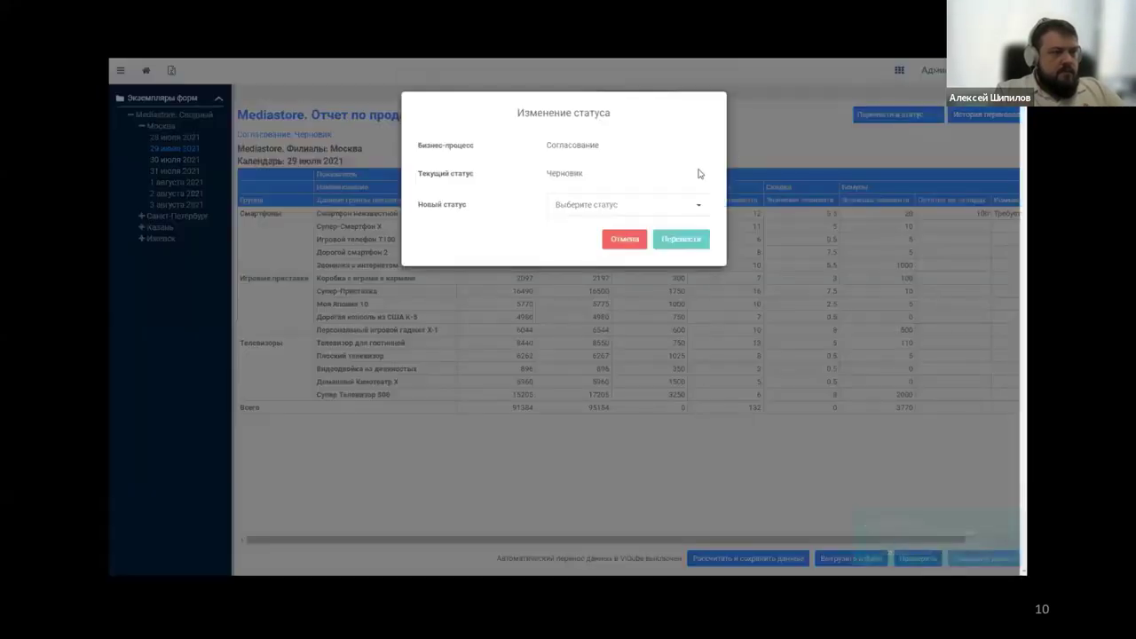
click(662, 206)
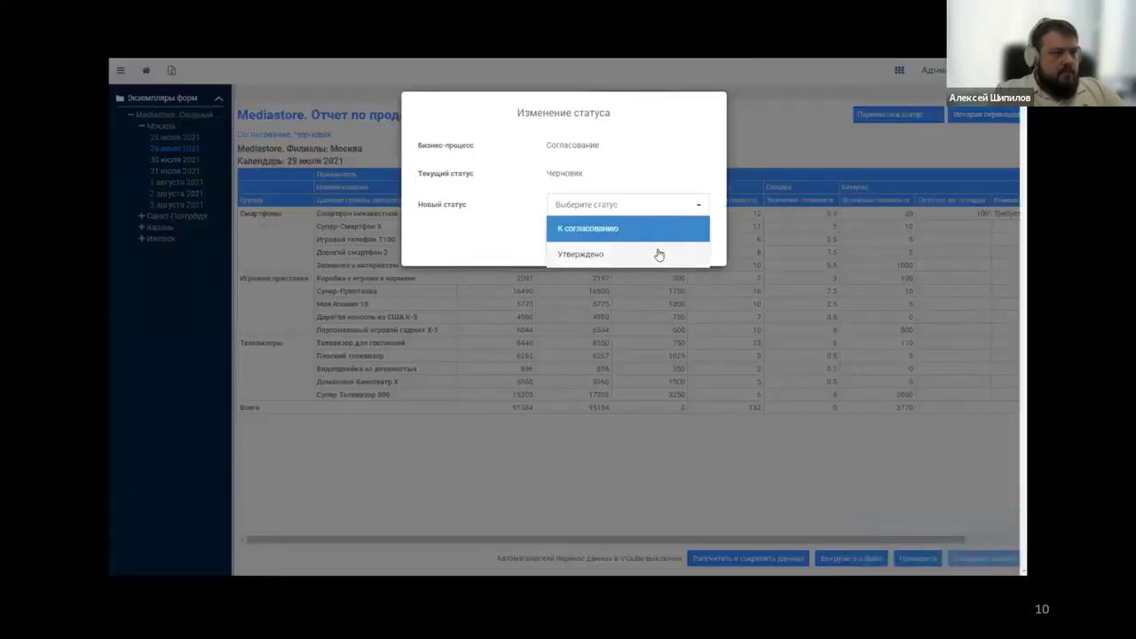
click(663, 232)
click(693, 499)
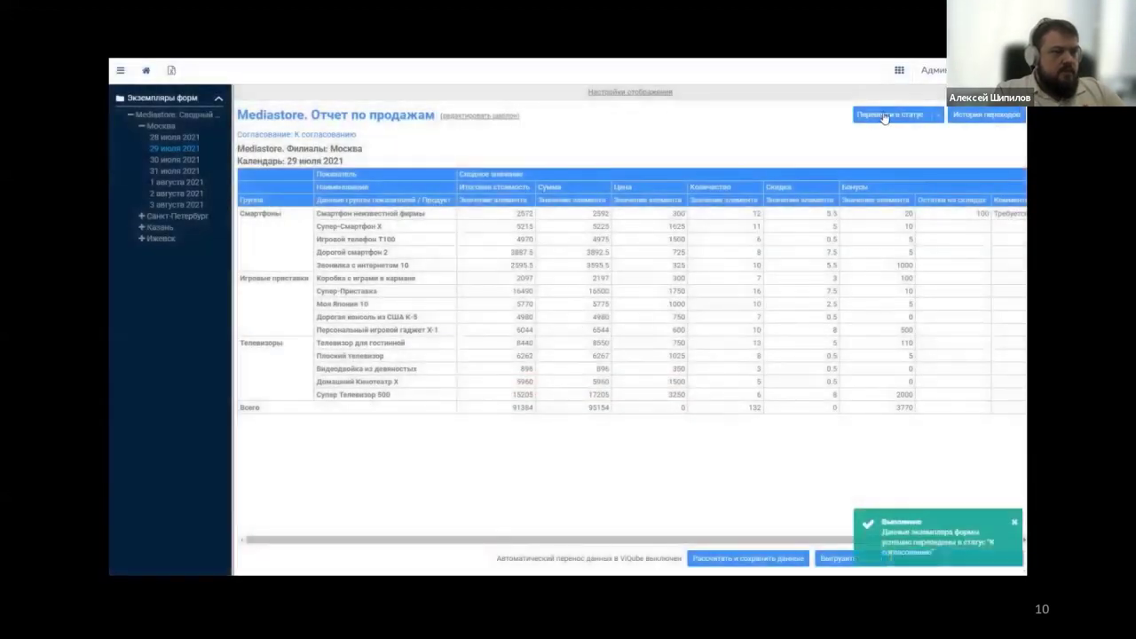
Transfer the 29 июля 2021 report instance to the status Утверждено with the comment "Отчет подтвержден".
click(890, 117)
click(680, 206)
click(671, 253)
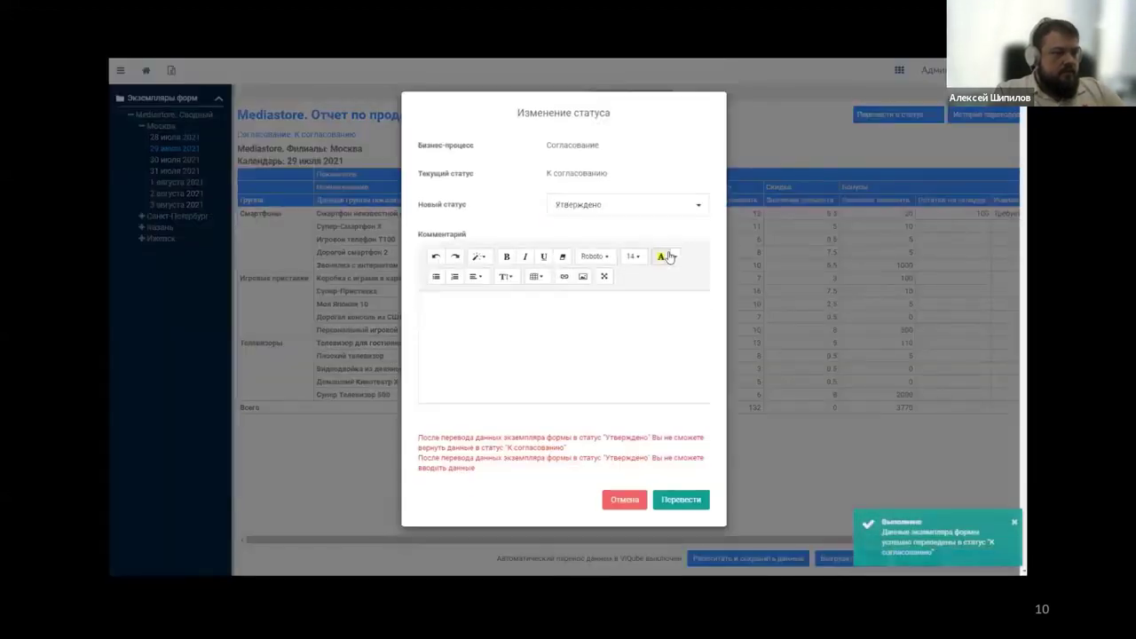
click(687, 499)
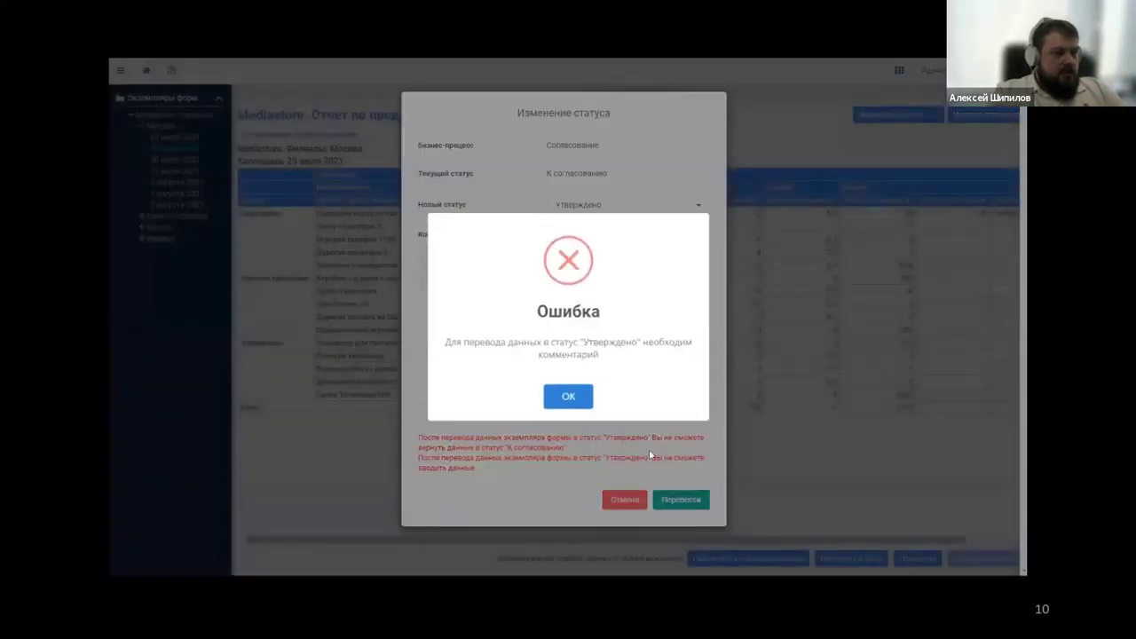
click(584, 398)
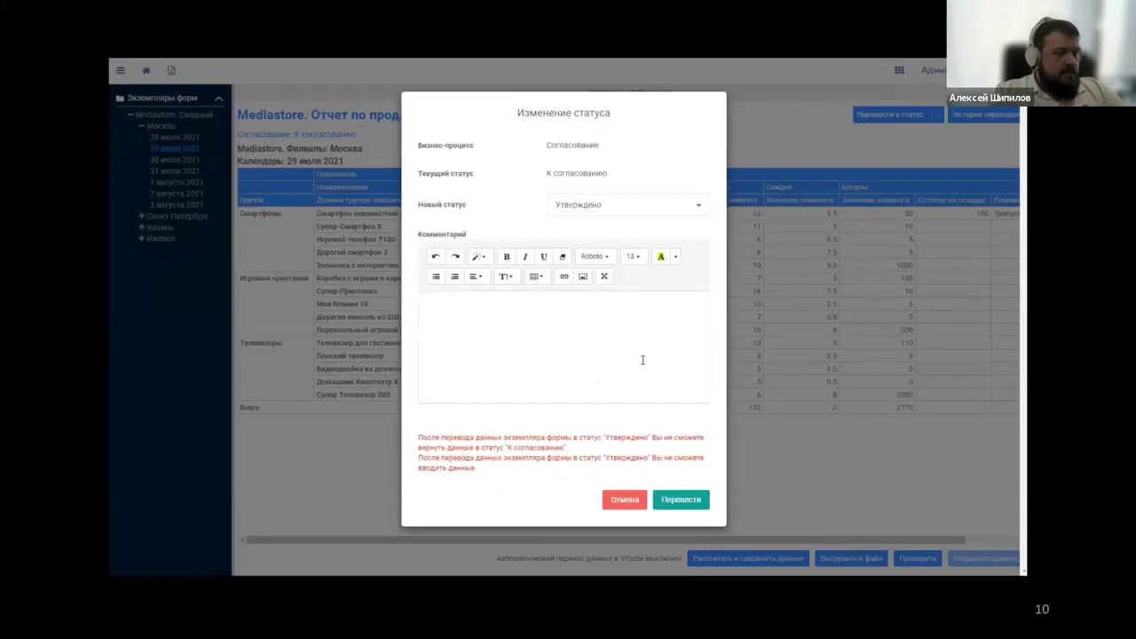
text(Отчет подтвержден)
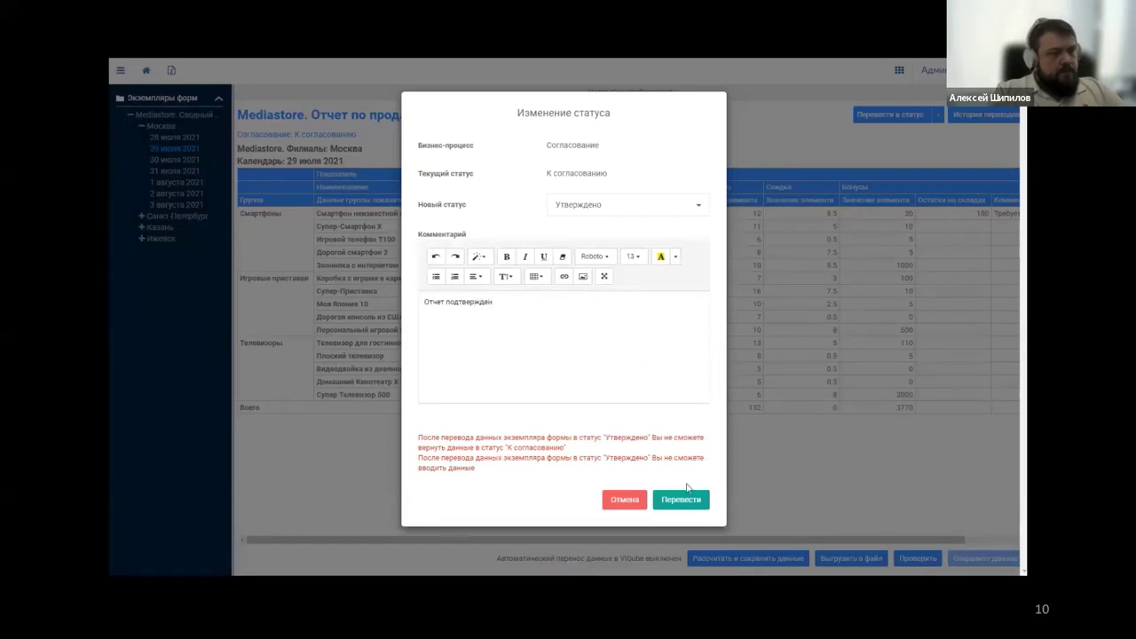
click(690, 500)
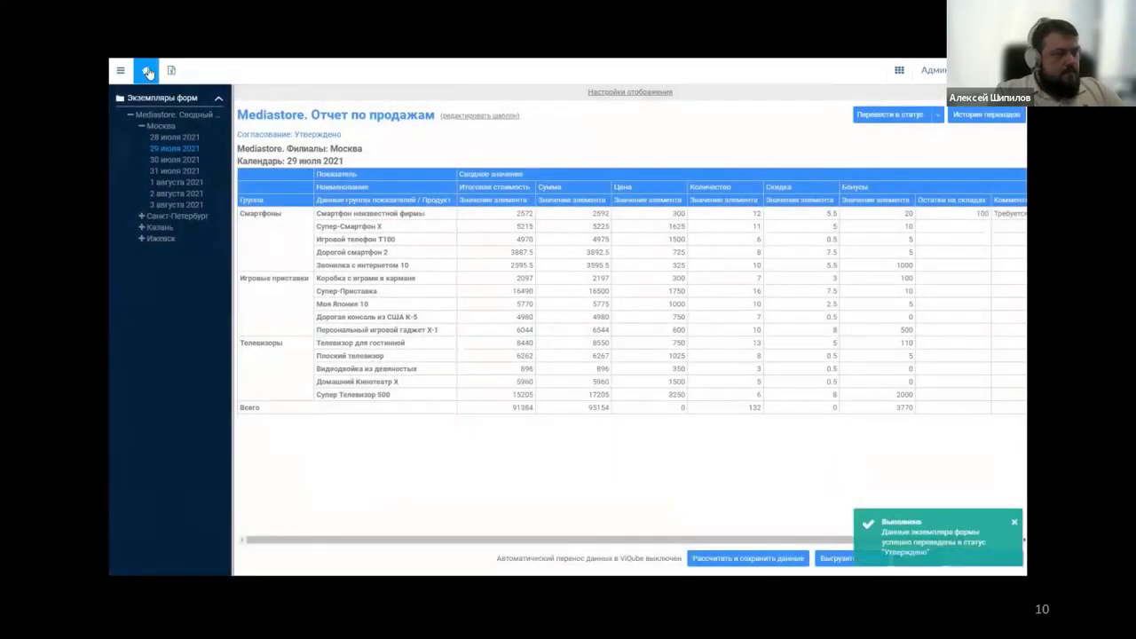
Return to the forms navigator and expand the instances of Mediastore. Сводный отчет по продажам #1.
click(147, 71)
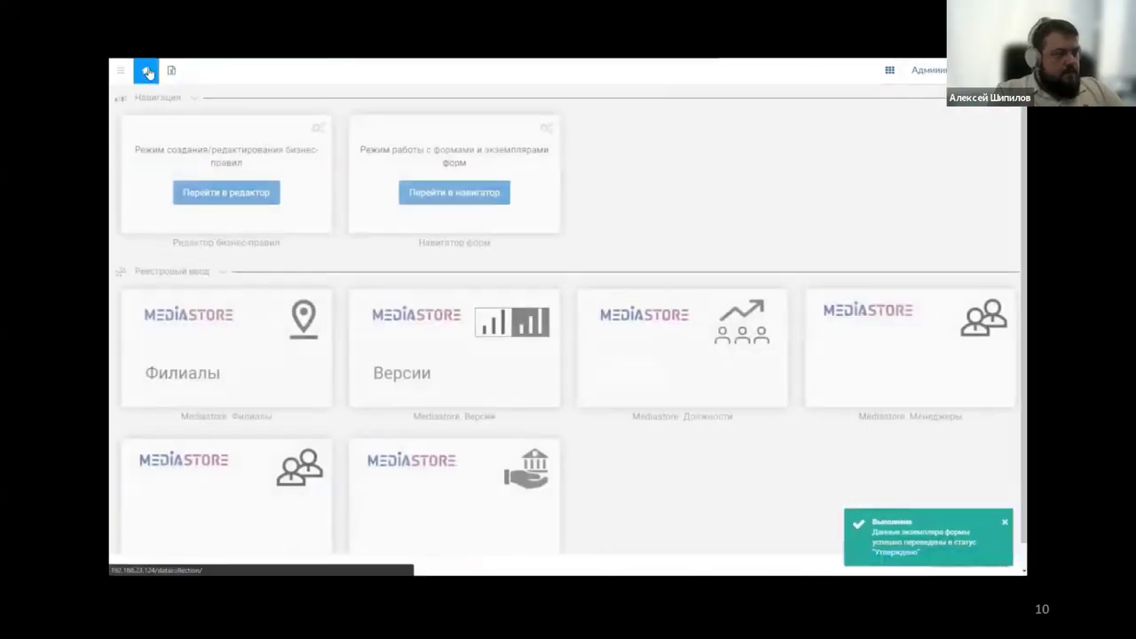
click(461, 192)
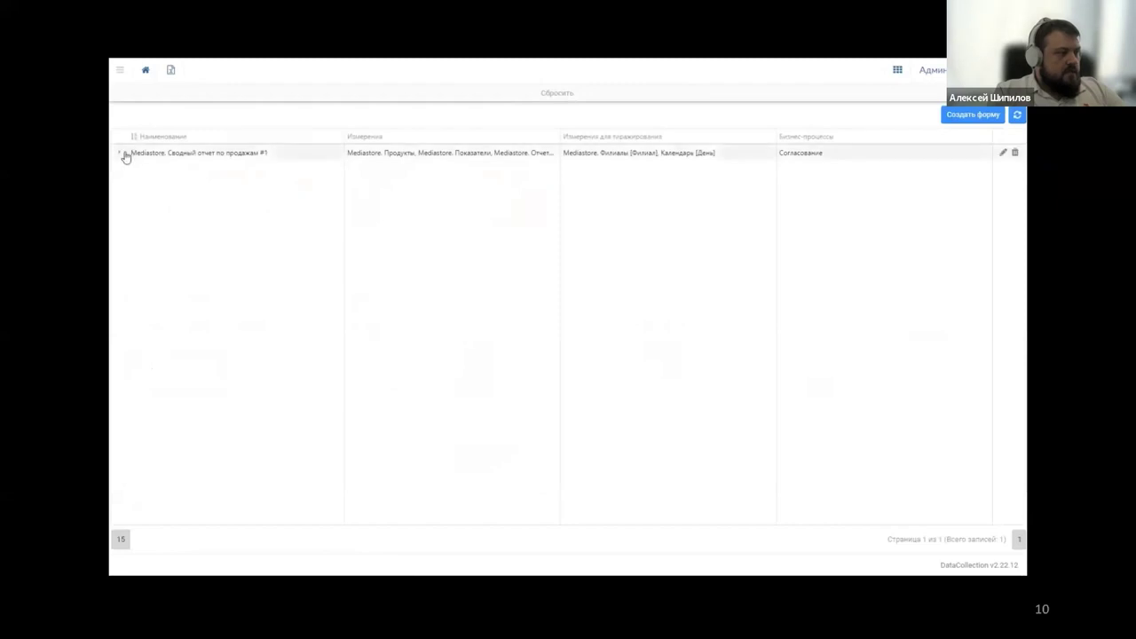
click(120, 153)
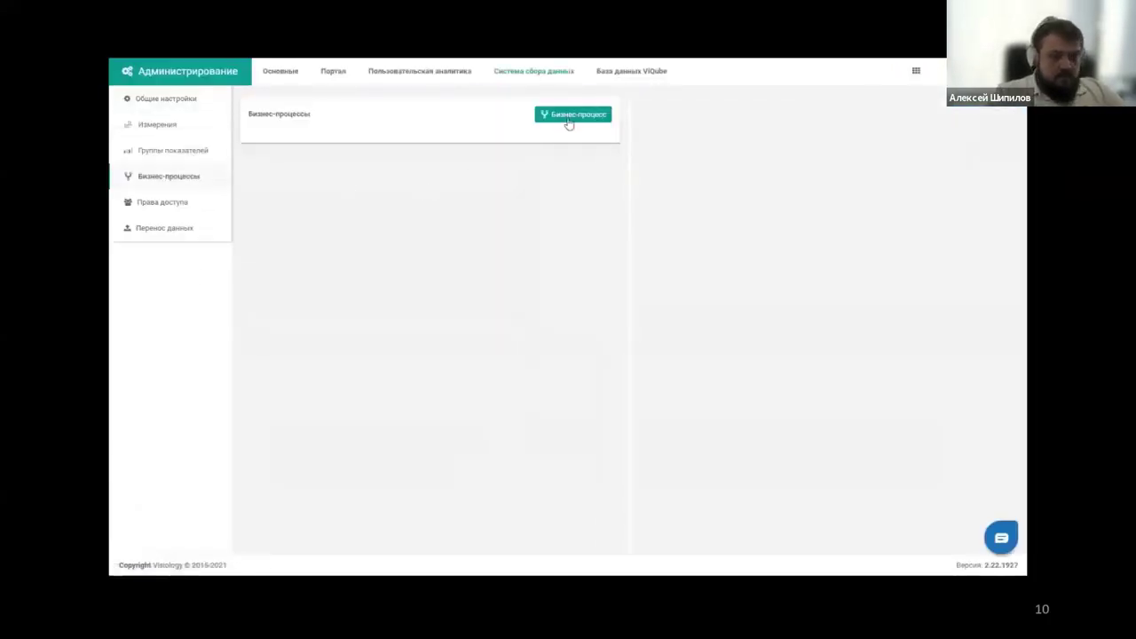
key(Right)
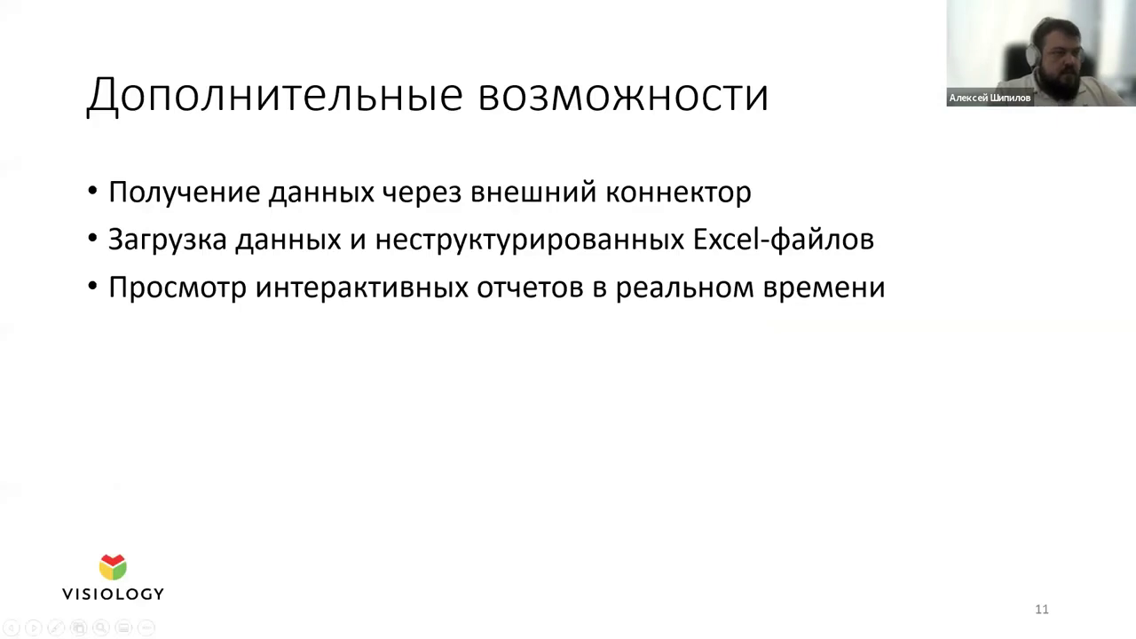
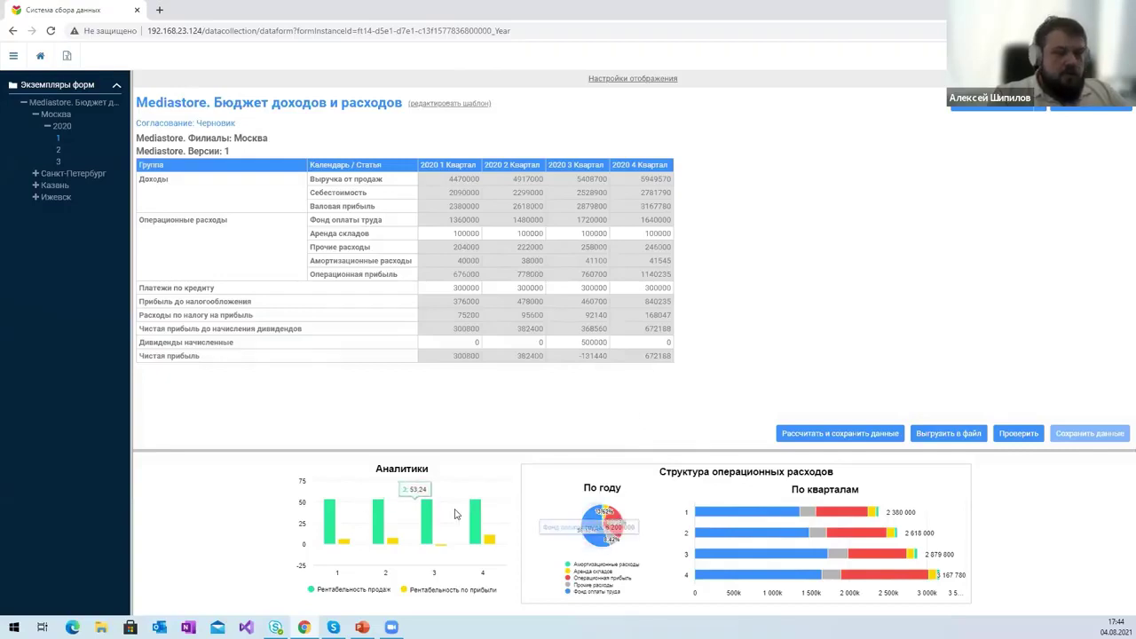
mouse_move(473, 516)
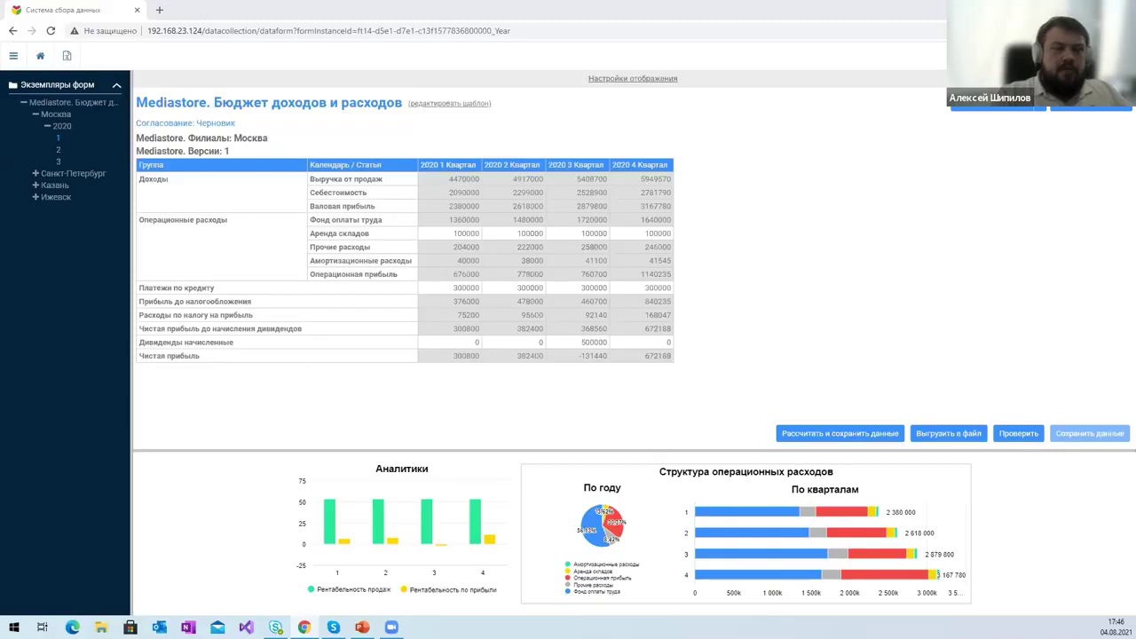
click(779, 31)
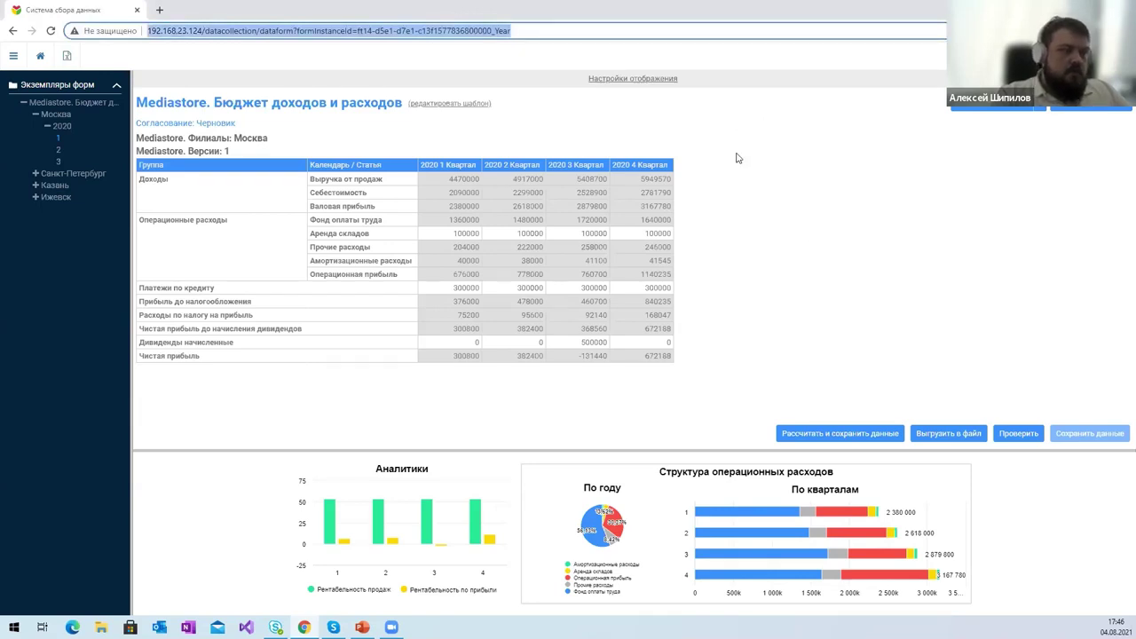
click(810, 236)
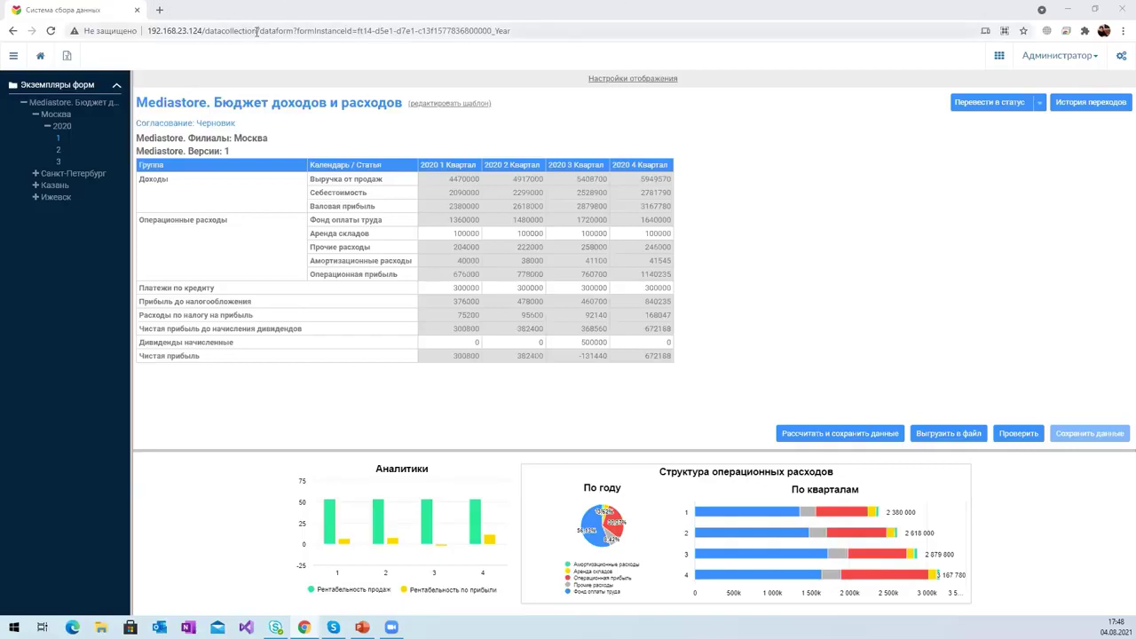
Open the Swagger page at 192.168.23.124/datacollection/swagger/index.html and select the spec DataCollection public API v2.0.
drag(260, 31, 734, 63)
key(BackSpace)
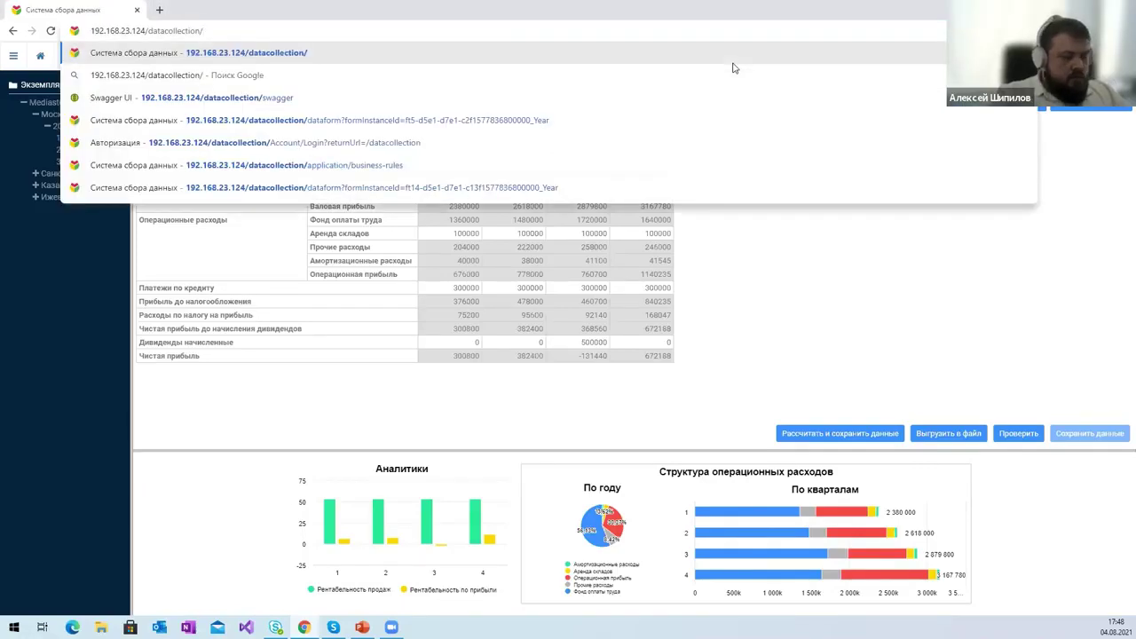
text(s)
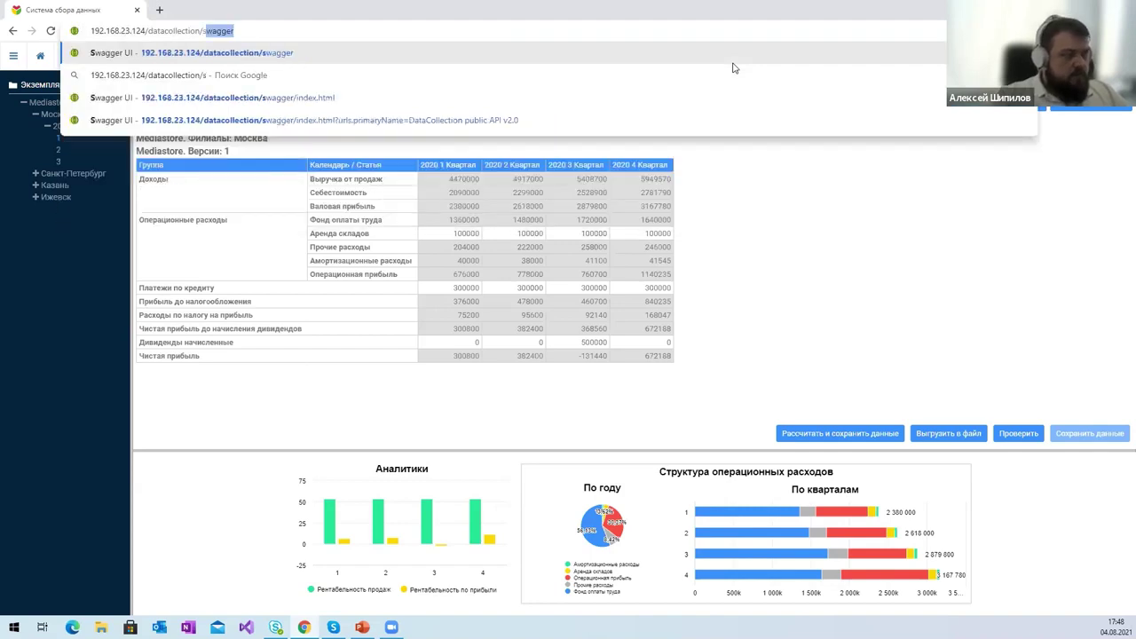
text(wagger/index.html)
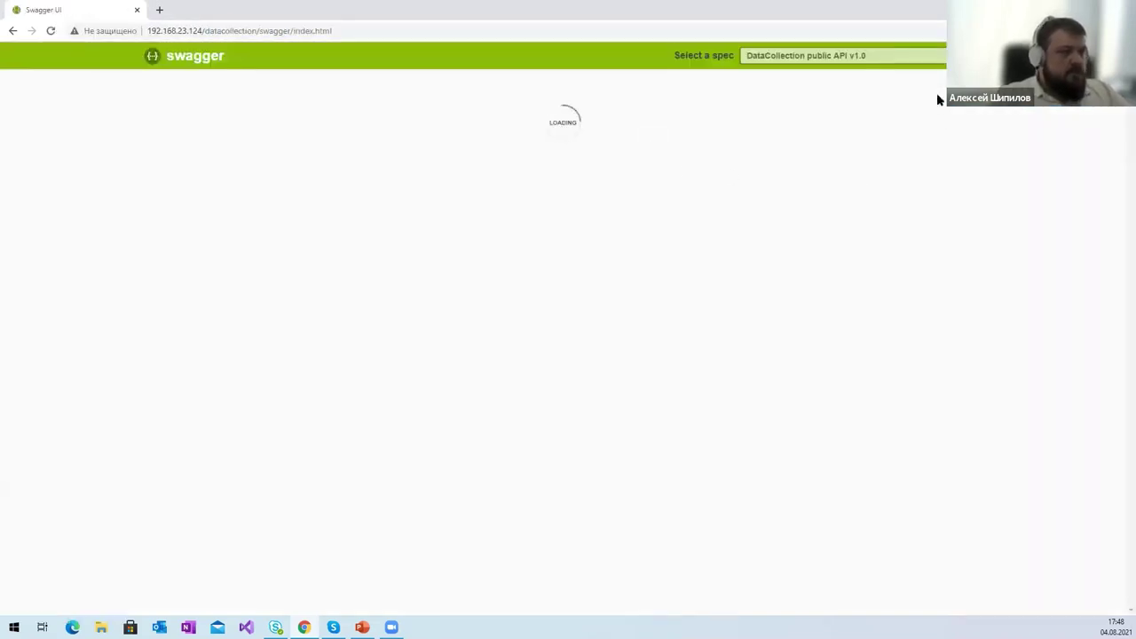
click(934, 58)
click(926, 81)
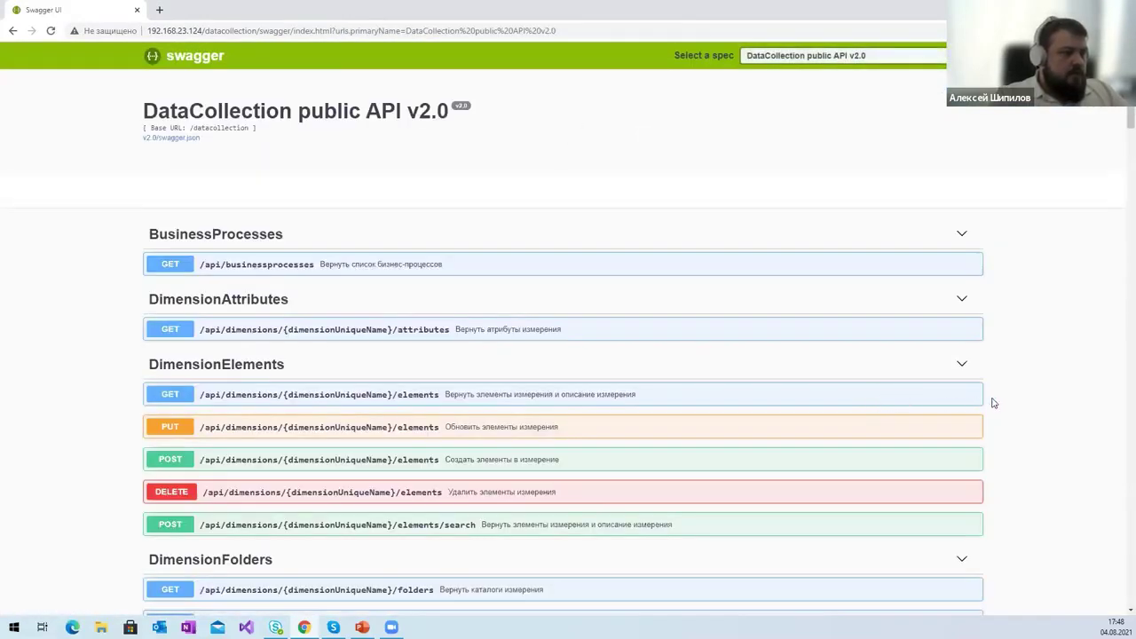
Examine the API v2.0 methods for business processes, dimensions, measure group elements, forms and form states.
scroll(716, 479, down, 1)
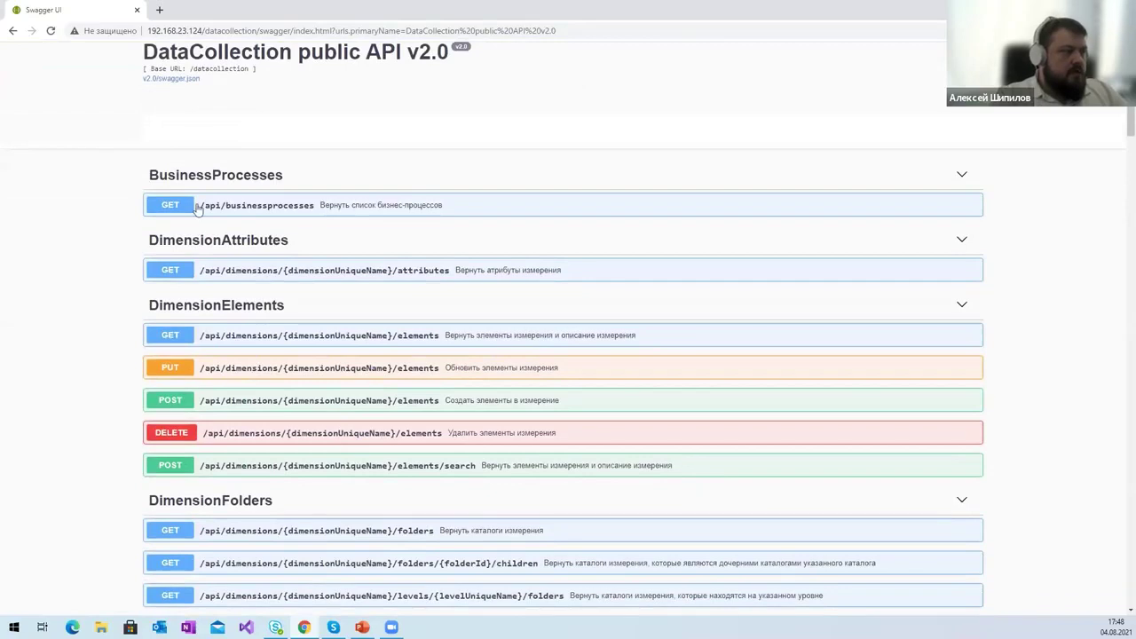
scroll(924, 421, down, 2)
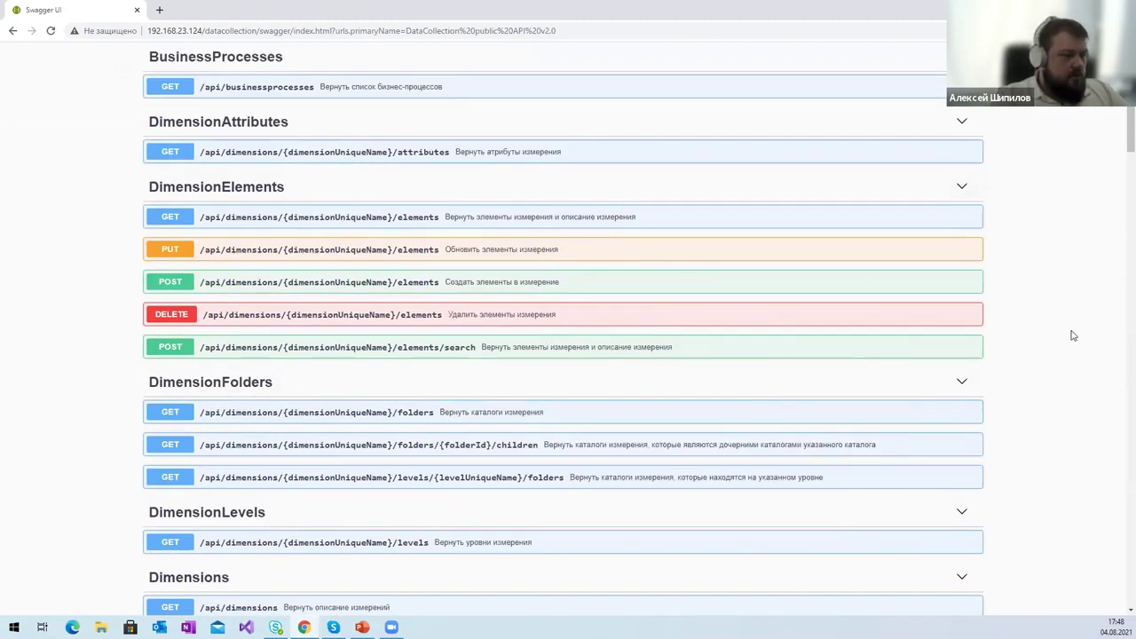
scroll(1045, 283, down, 5)
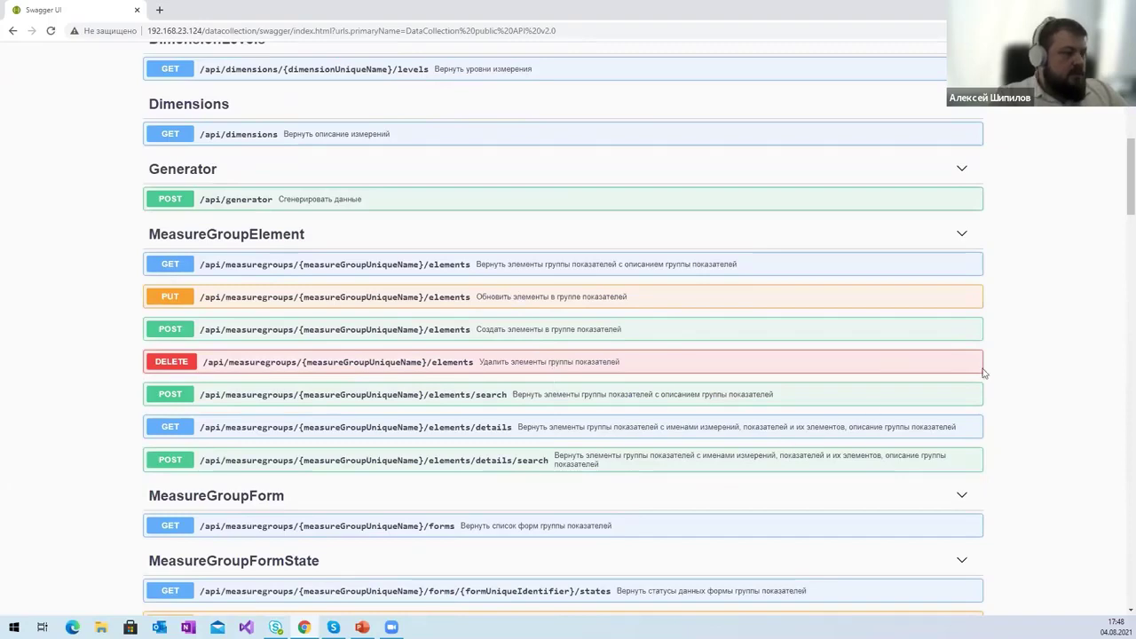
scroll(1064, 325, down, 3)
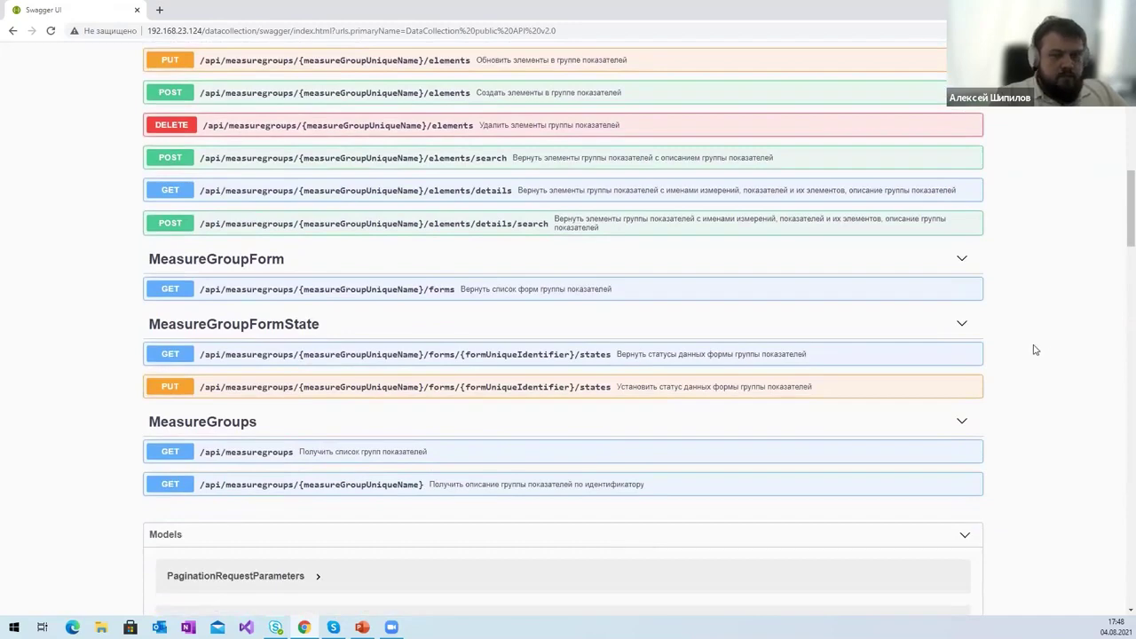
scroll(1036, 368, up, 3)
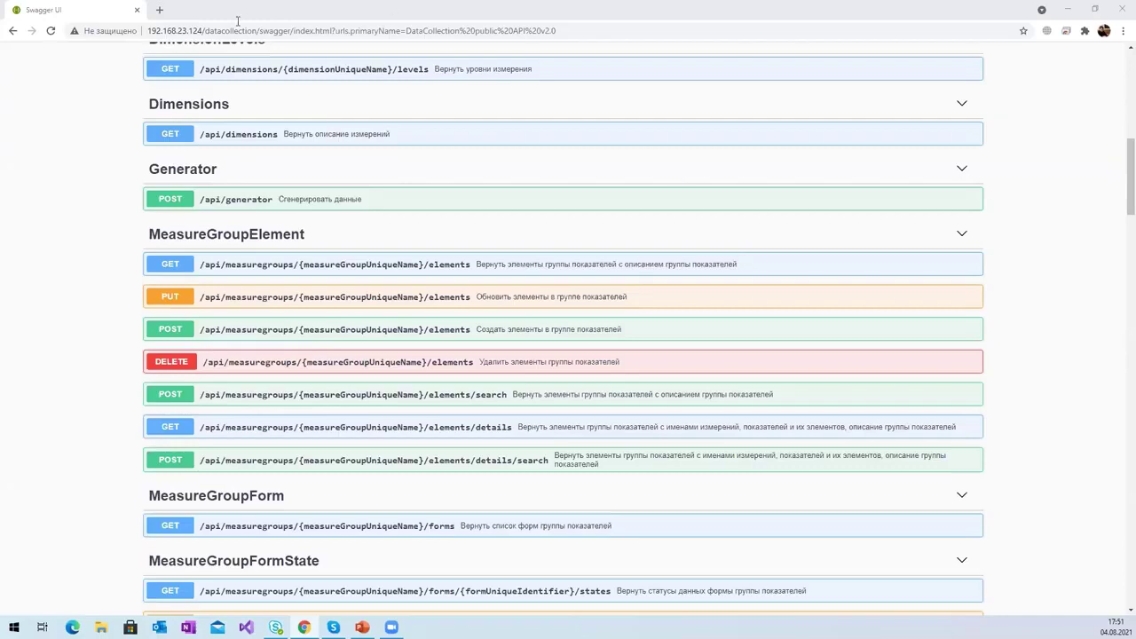
Return to the start page at 192.168.23.124/datacollection/ and open the administration settings for Система сбора данных.
drag(259, 31, 643, 28)
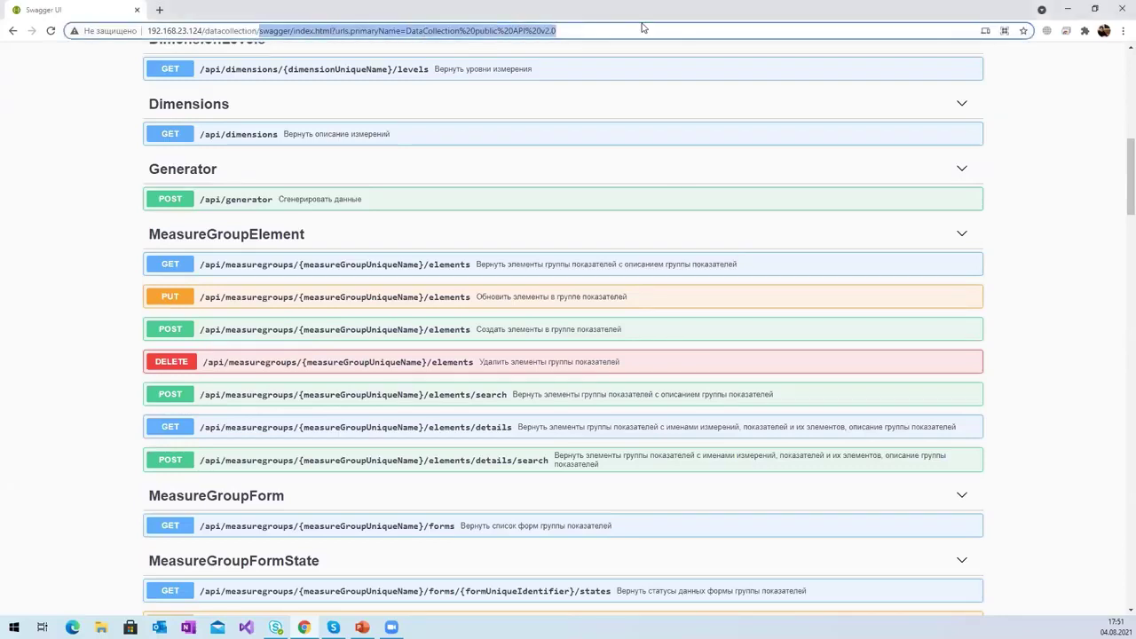
key(BackSpace)
key(Return)
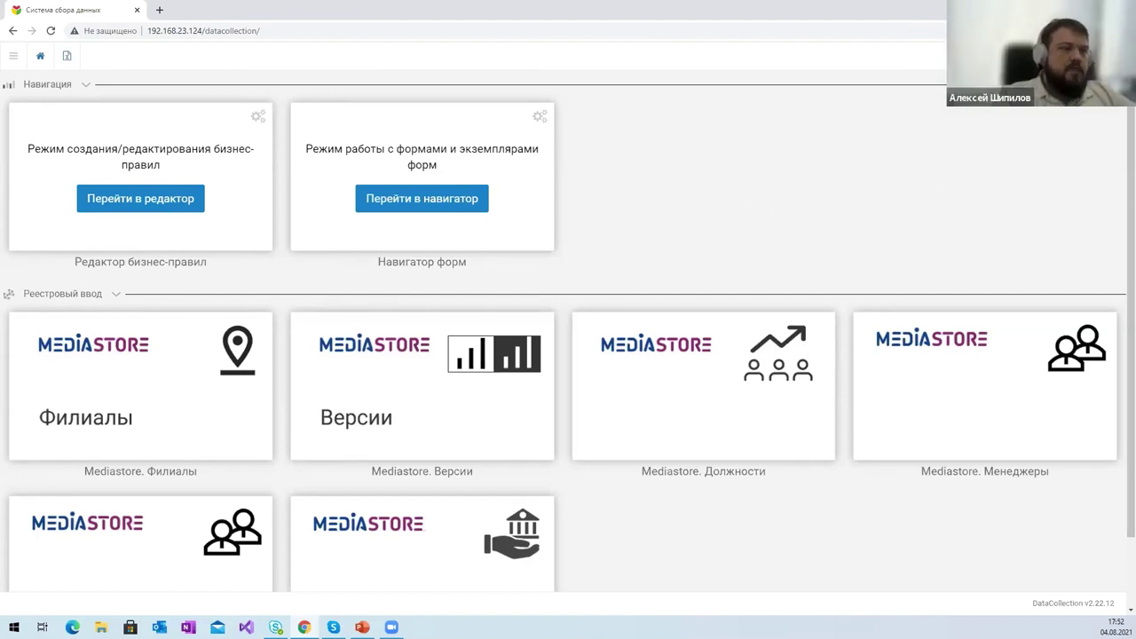
click(1092, 55)
click(1094, 164)
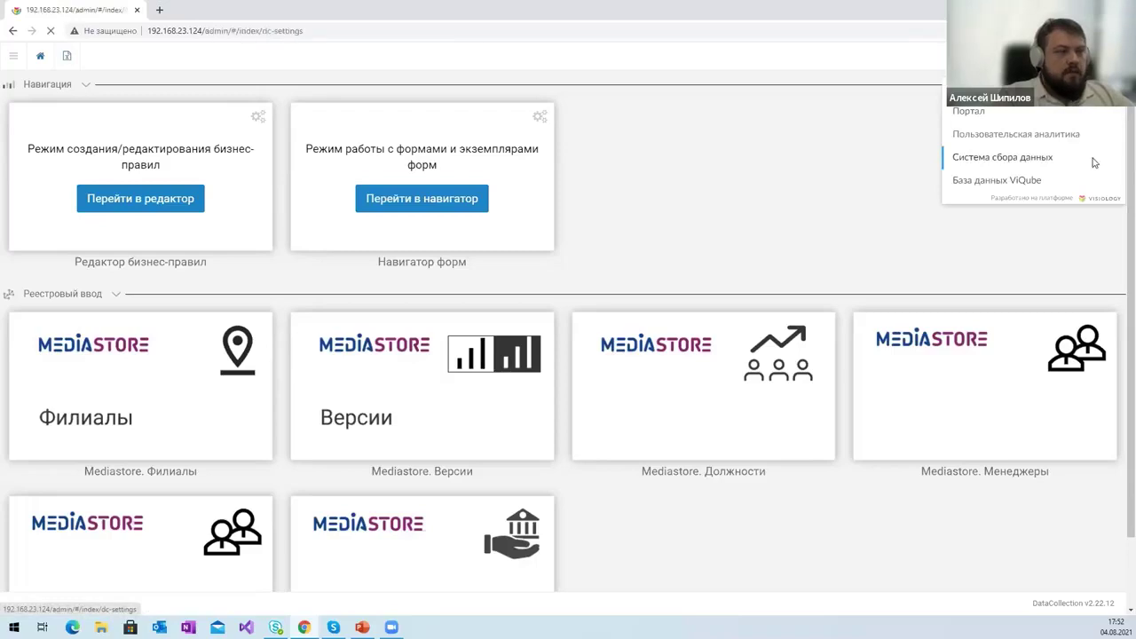